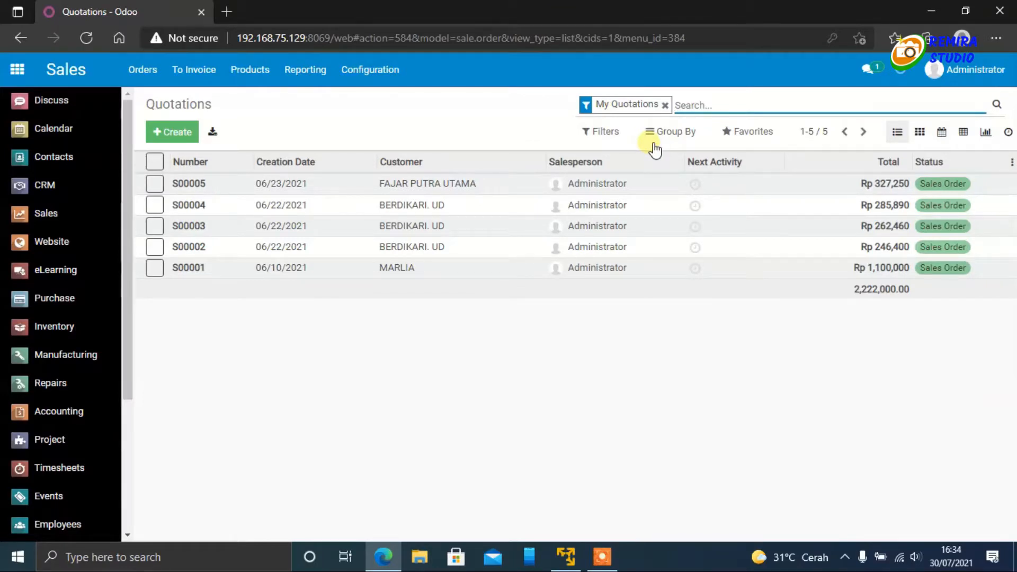
pyautogui.click(665, 105)
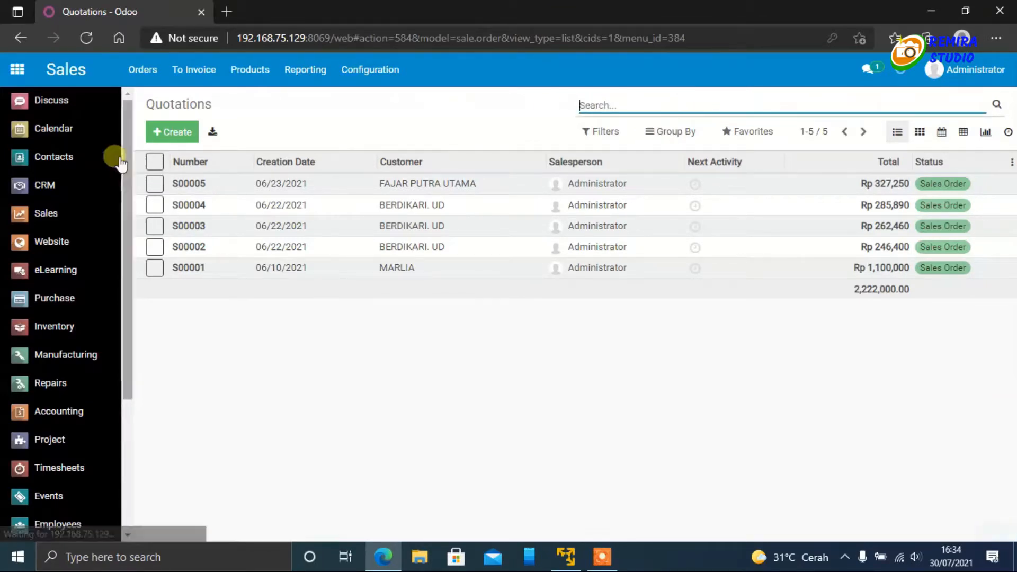
pyautogui.click(19, 73)
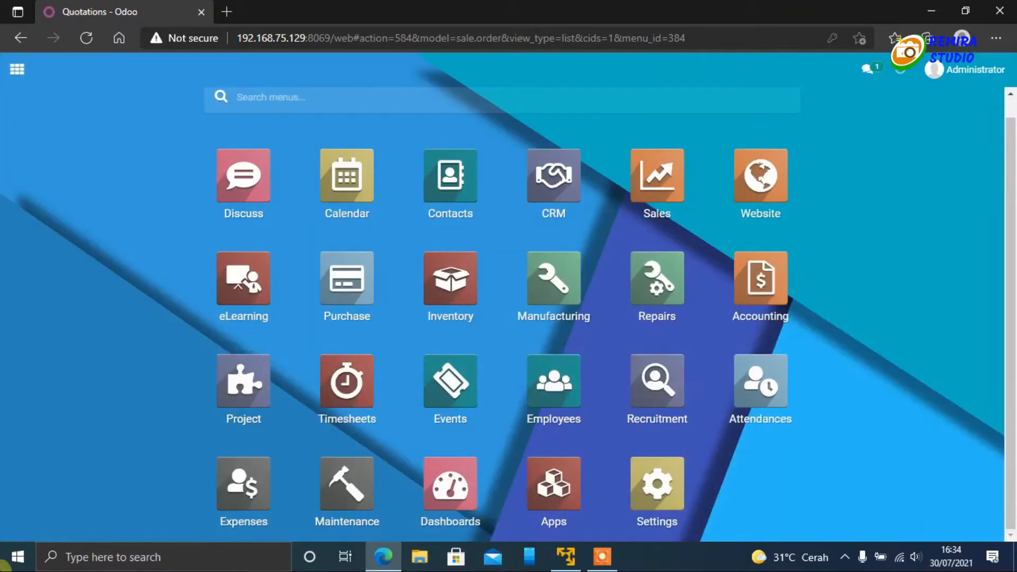
pyautogui.click(18, 557)
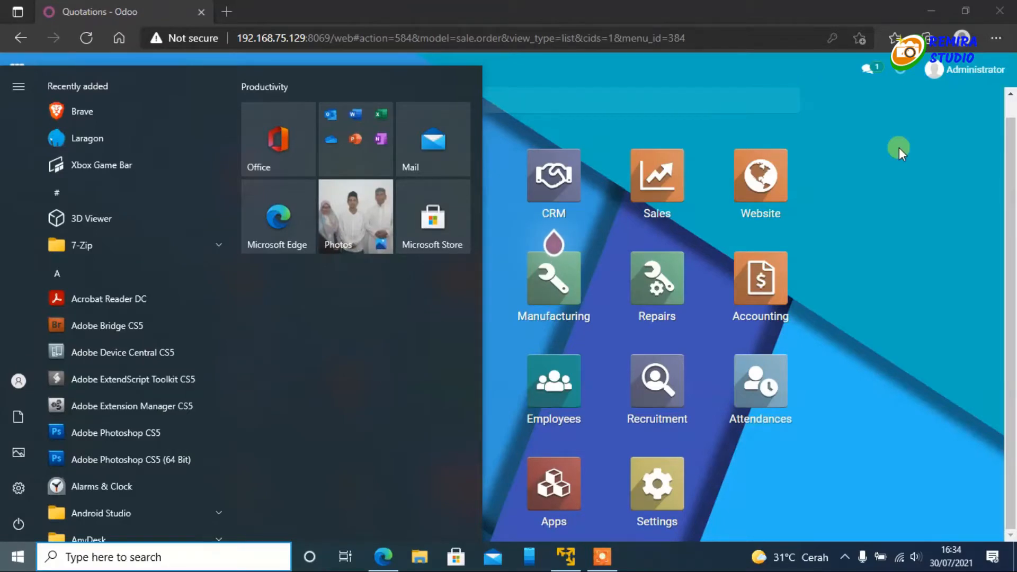
pyautogui.click(917, 151)
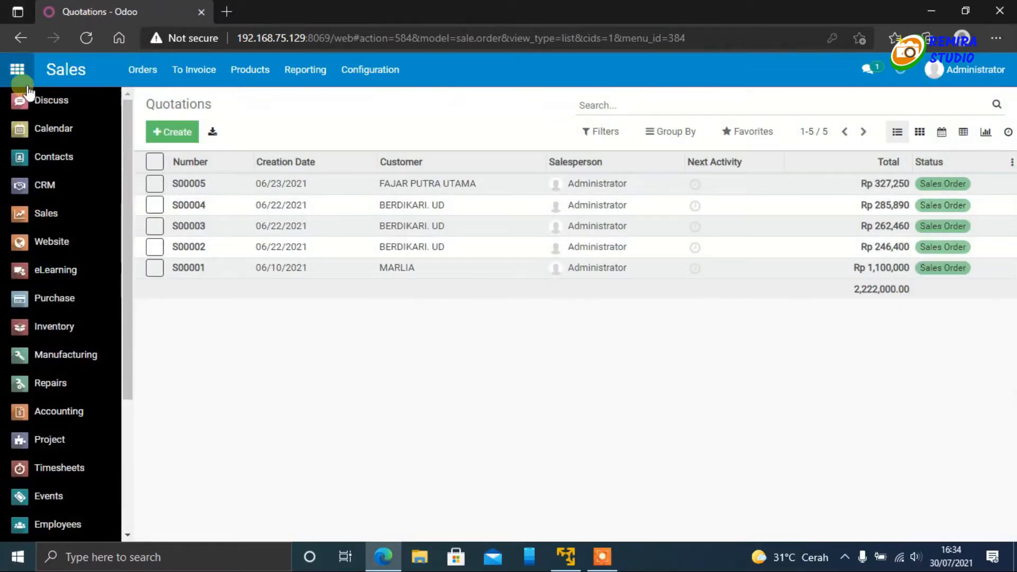
# Step: Open the Sales app and clear the My Quotations filter from the quotations list
pyautogui.click(18, 72)
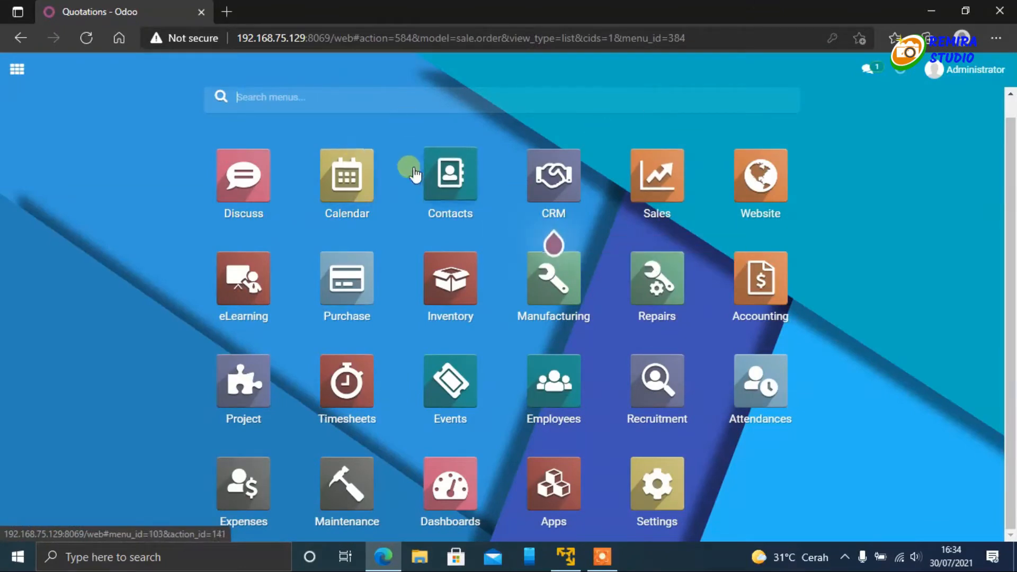
pyautogui.click(669, 171)
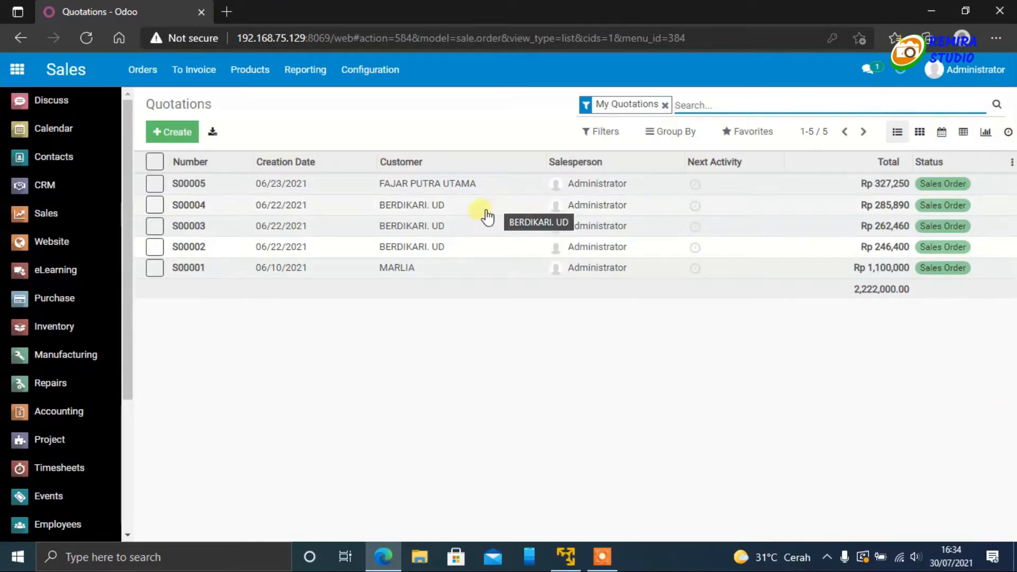
pyautogui.click(667, 105)
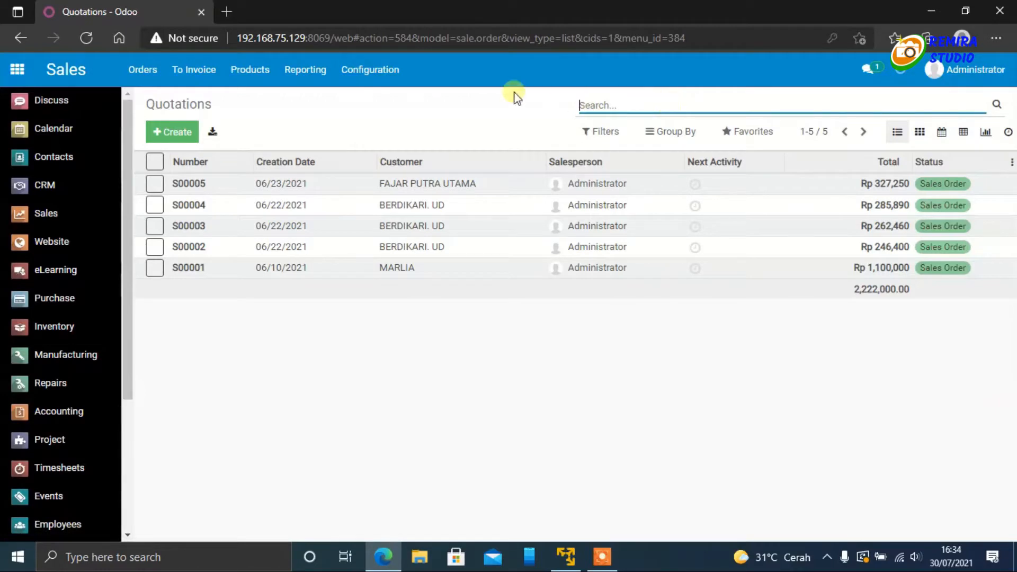
# Step: Open the ABDI SEJAHTERA CV record from the Sales customers list
pyautogui.click(142, 70)
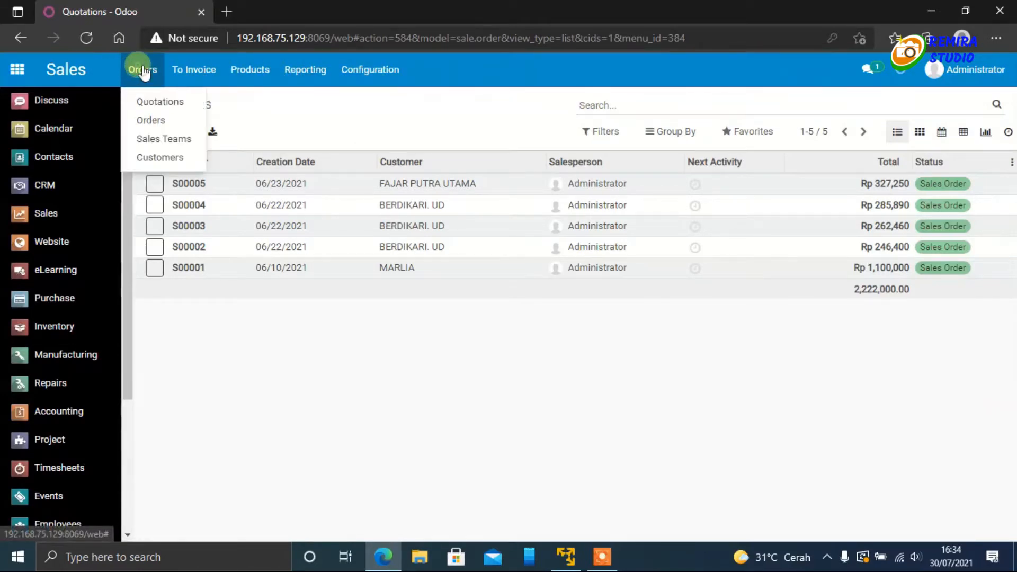
pyautogui.click(168, 160)
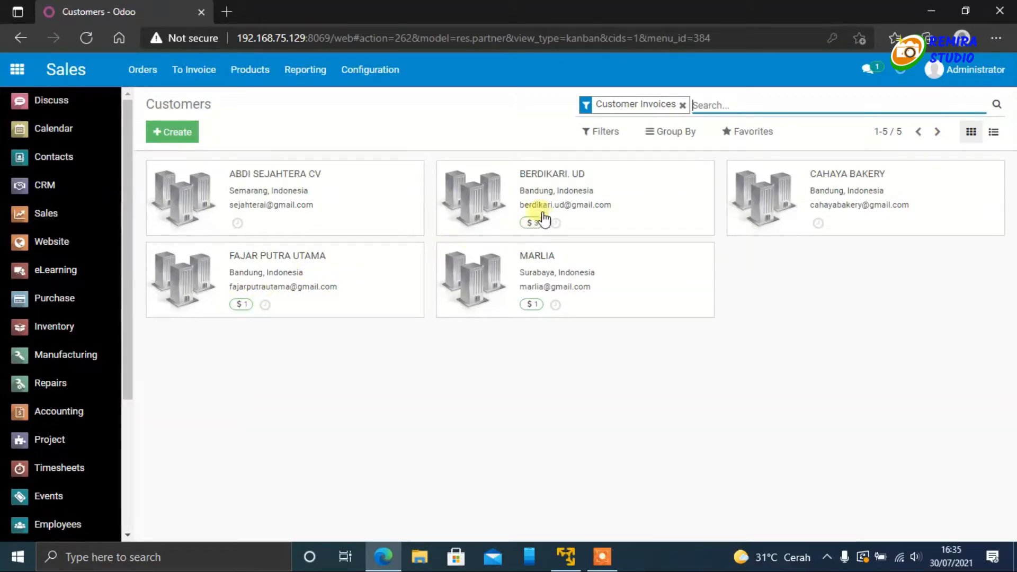
pyautogui.click(295, 204)
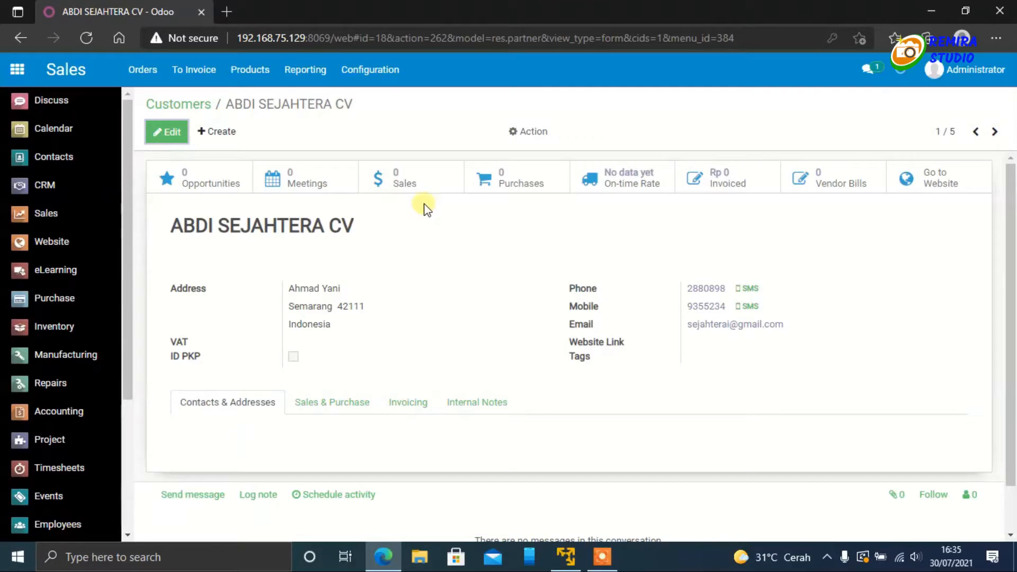
pyautogui.click(532, 133)
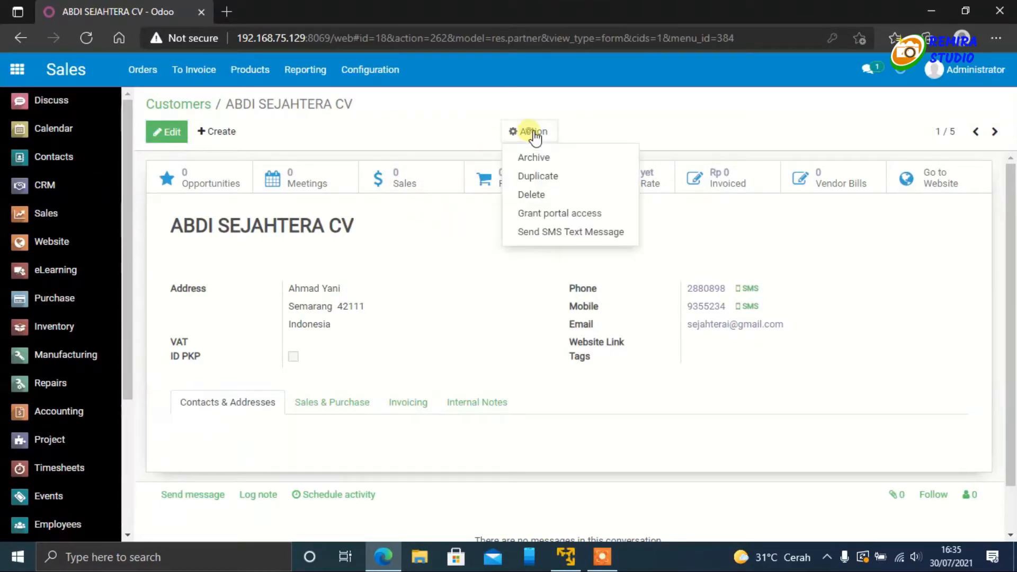
pyautogui.click(442, 126)
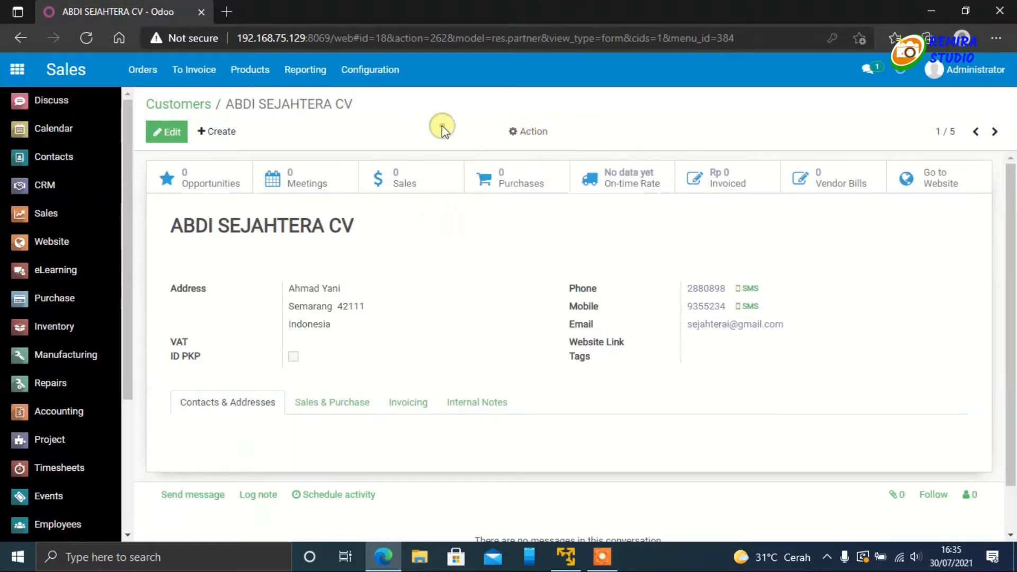
pyautogui.click(183, 105)
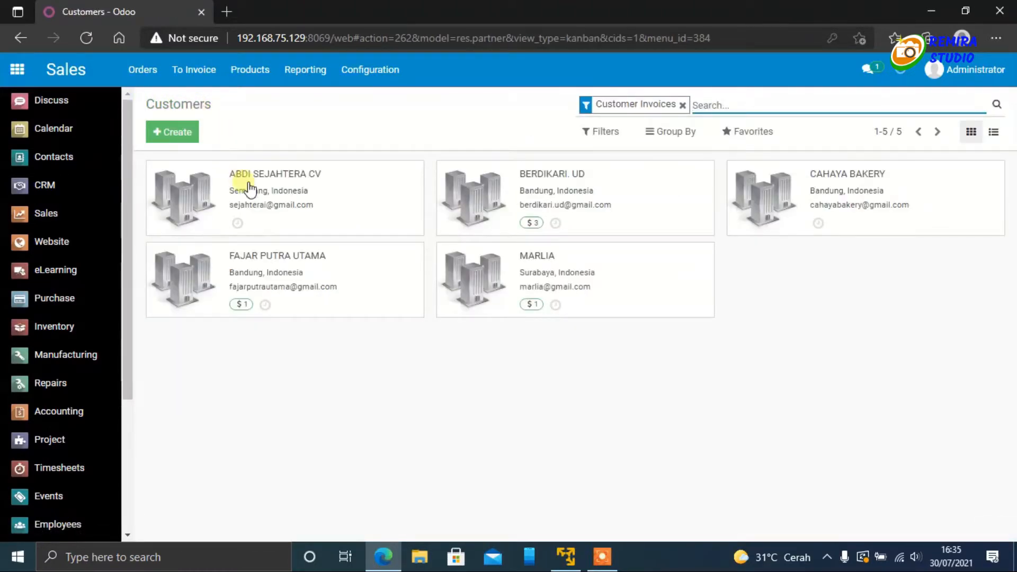
pyautogui.click(249, 188)
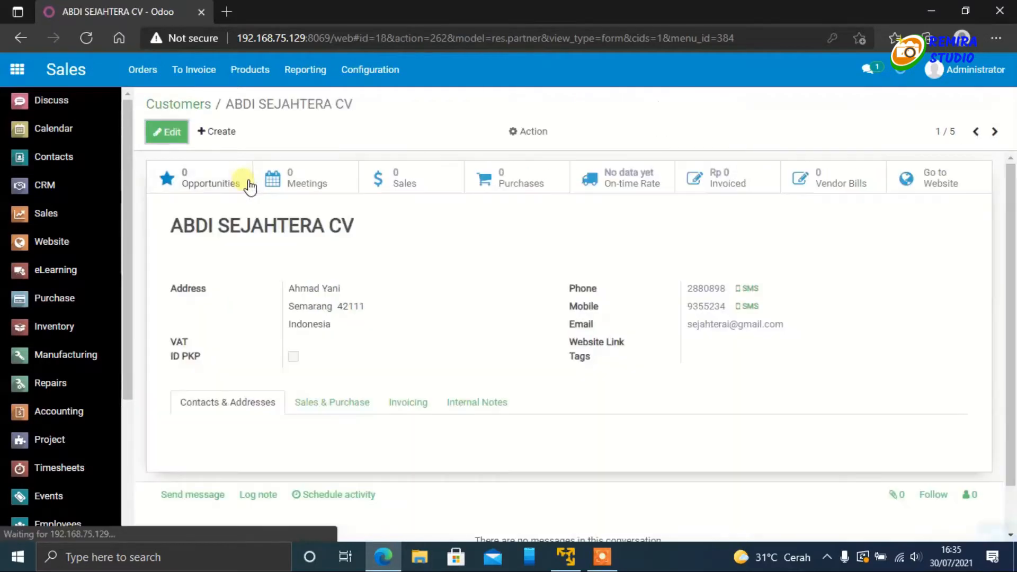
# Step: Grant portal access to the customer ABDI SEJAHTERA CV by marking its contact as In Portal and applying it
pyautogui.click(533, 133)
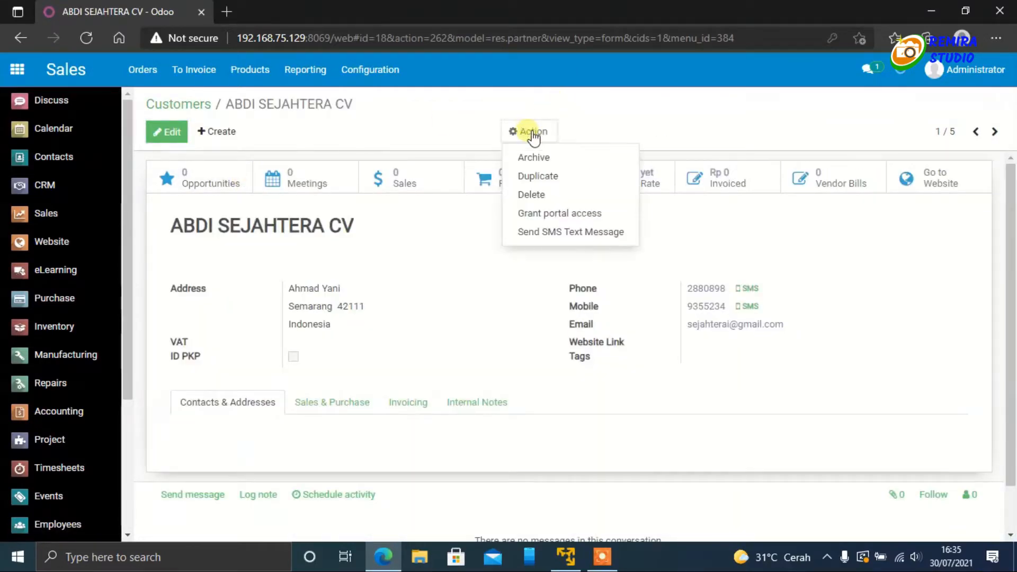
pyautogui.click(552, 217)
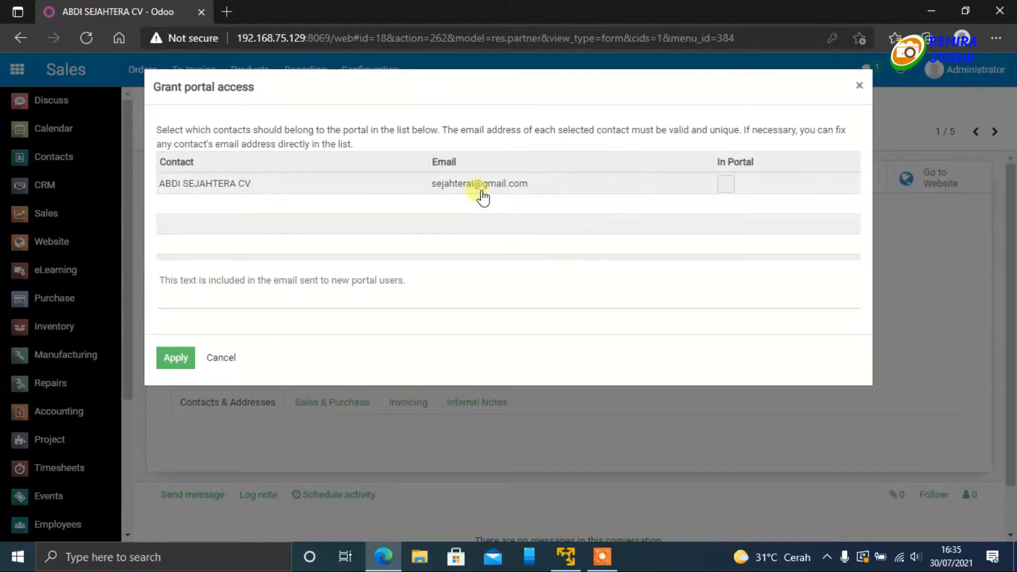
pyautogui.click(724, 186)
pyautogui.click(724, 186)
pyautogui.click(180, 362)
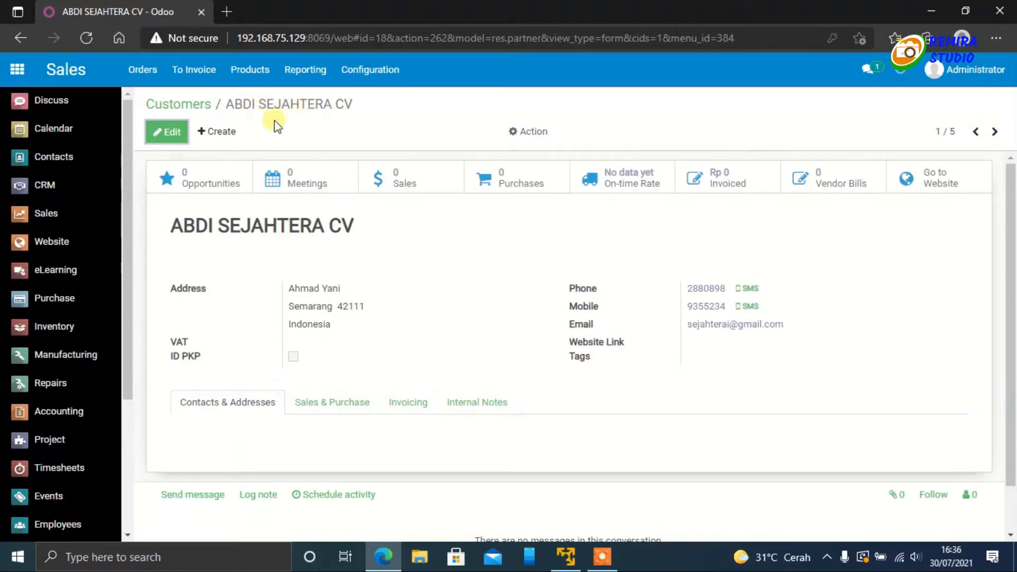
# Step: Open the Users list in Settings and clear its Internal Users filter
pyautogui.scroll(-4, 101, 300)
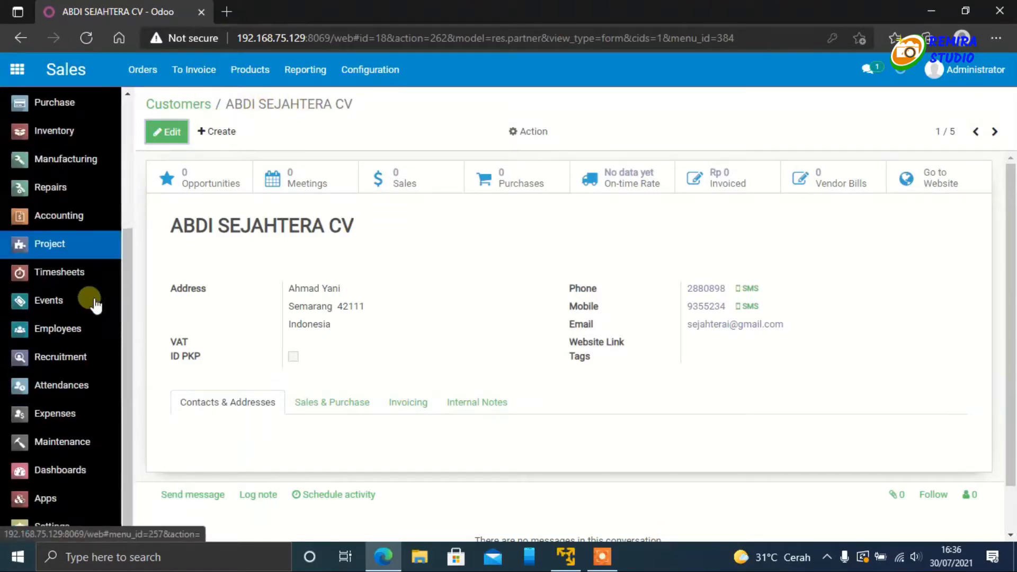
pyautogui.click(41, 530)
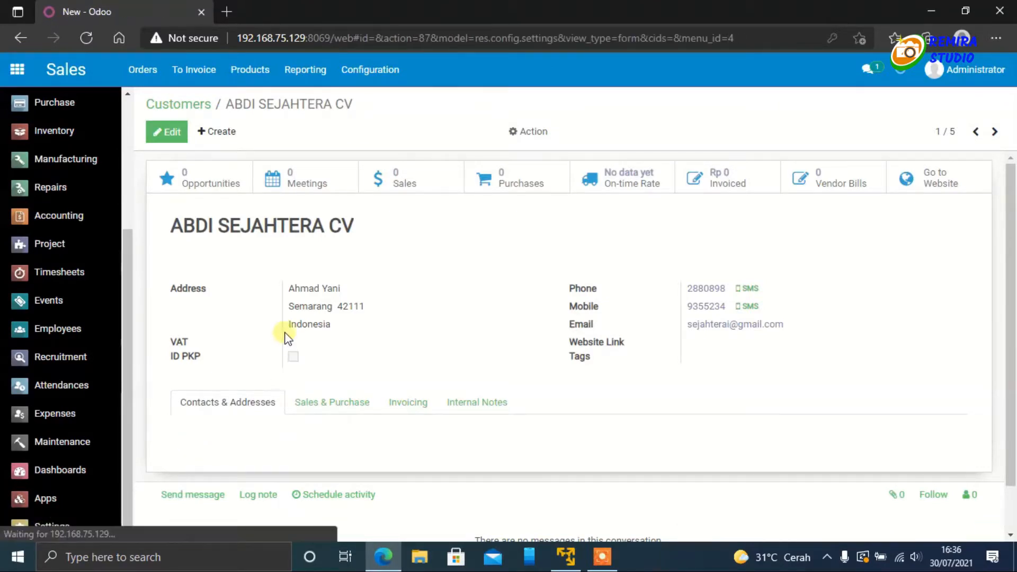
pyautogui.scroll(-2, 216, 359)
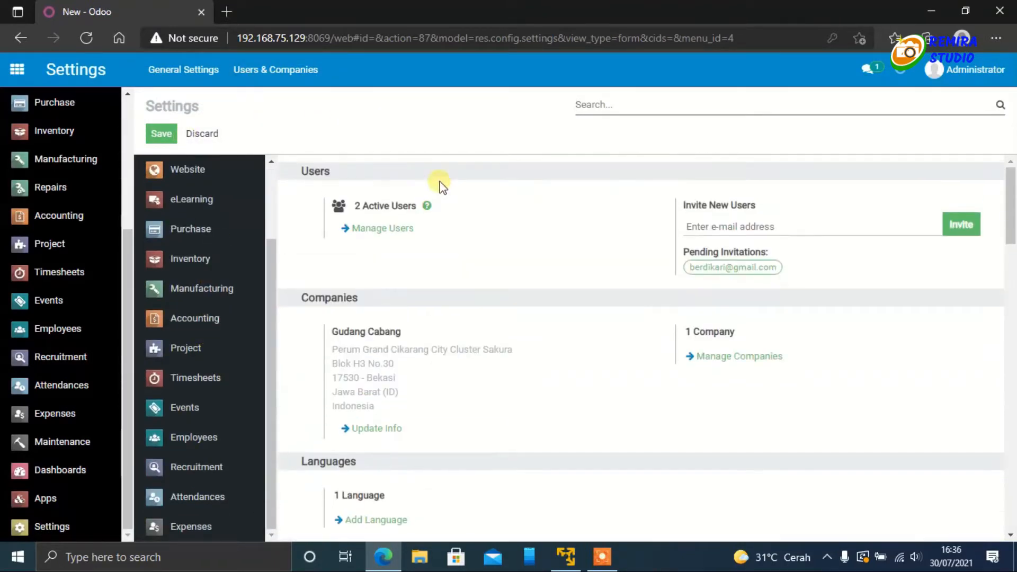
pyautogui.click(276, 70)
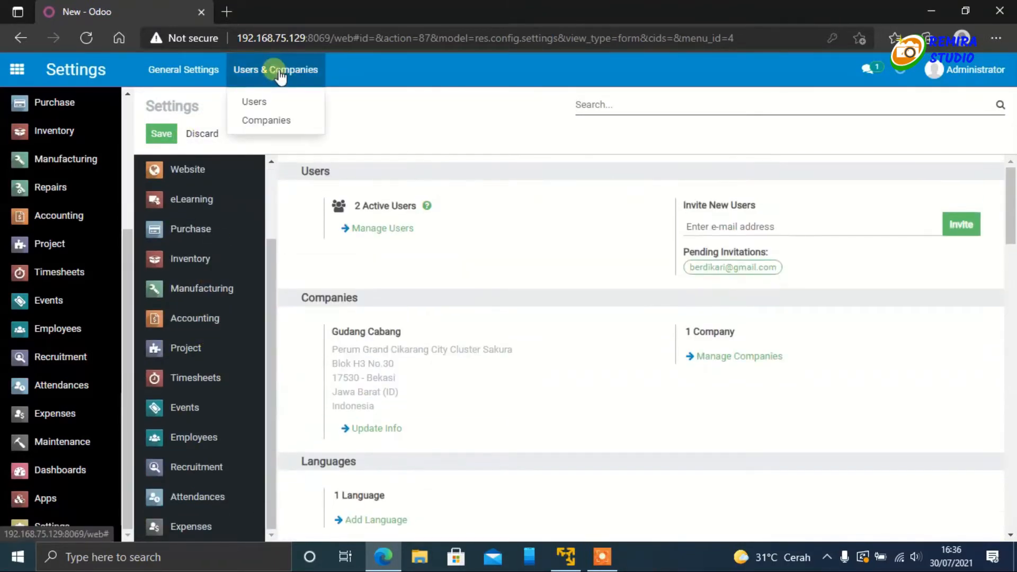
pyautogui.click(257, 106)
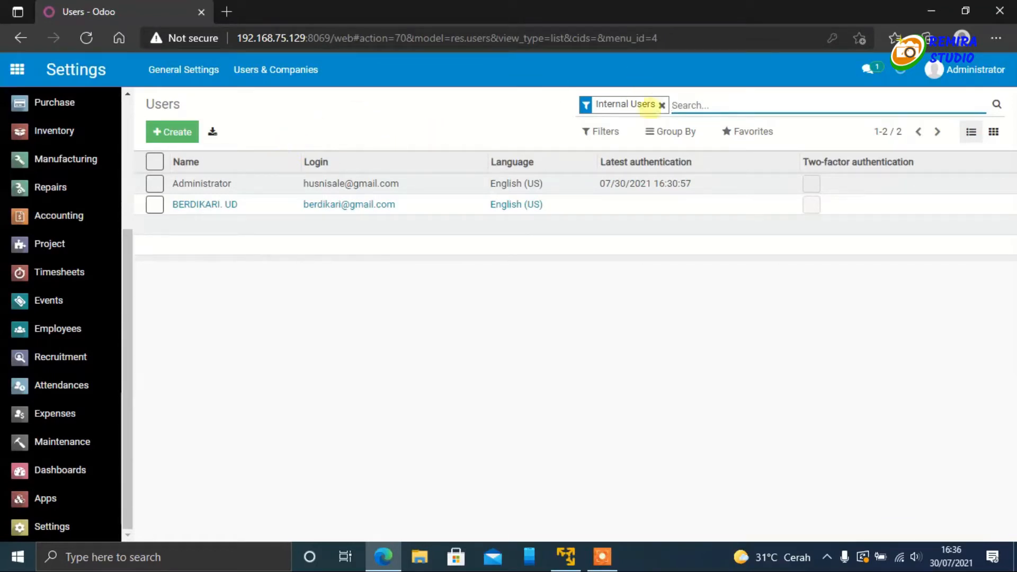
pyautogui.click(662, 105)
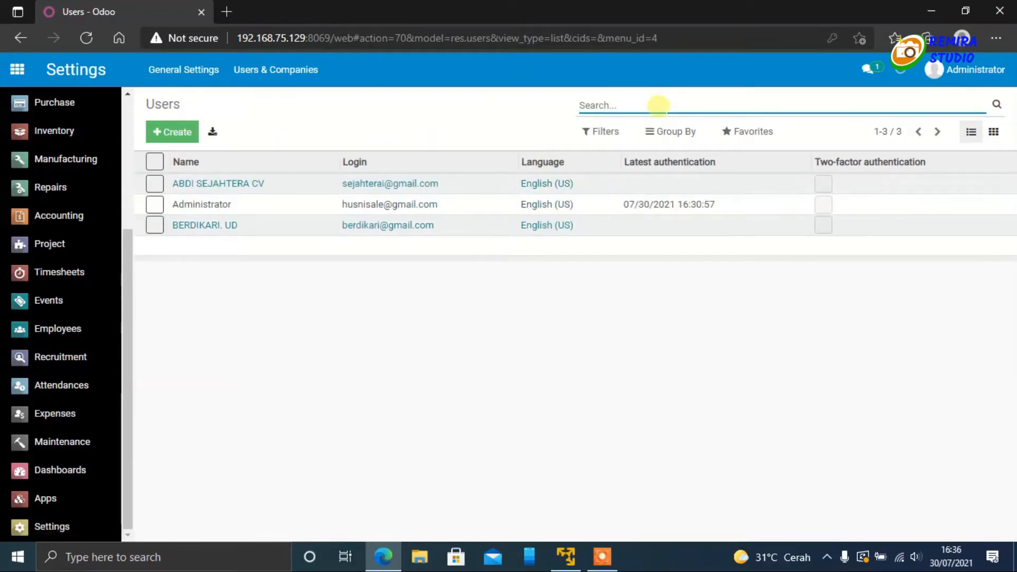
# Step: Open the ABDI SEJAHTERA CV user and change its account password by entering a new password
pyautogui.click(229, 185)
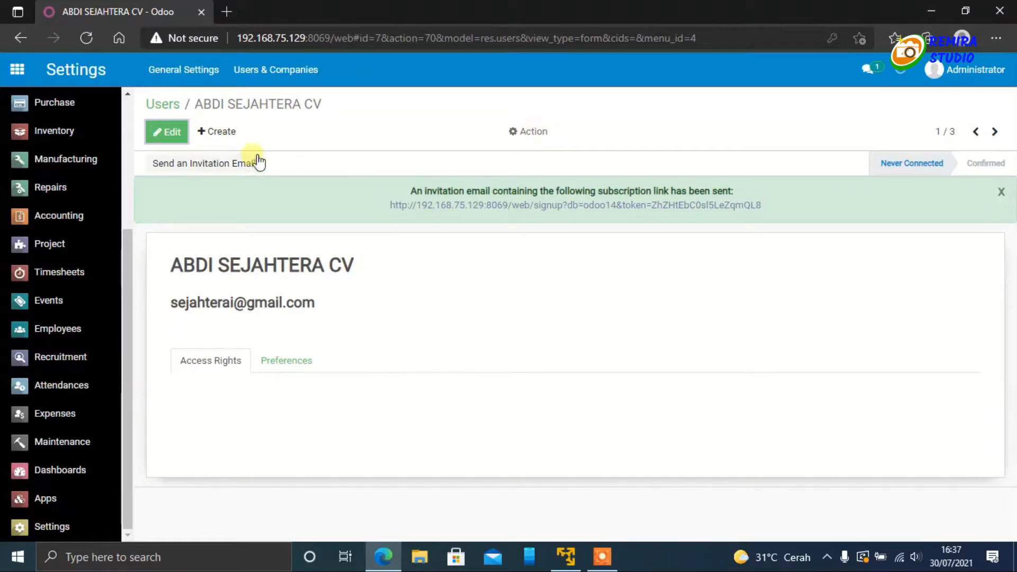
pyautogui.click(532, 139)
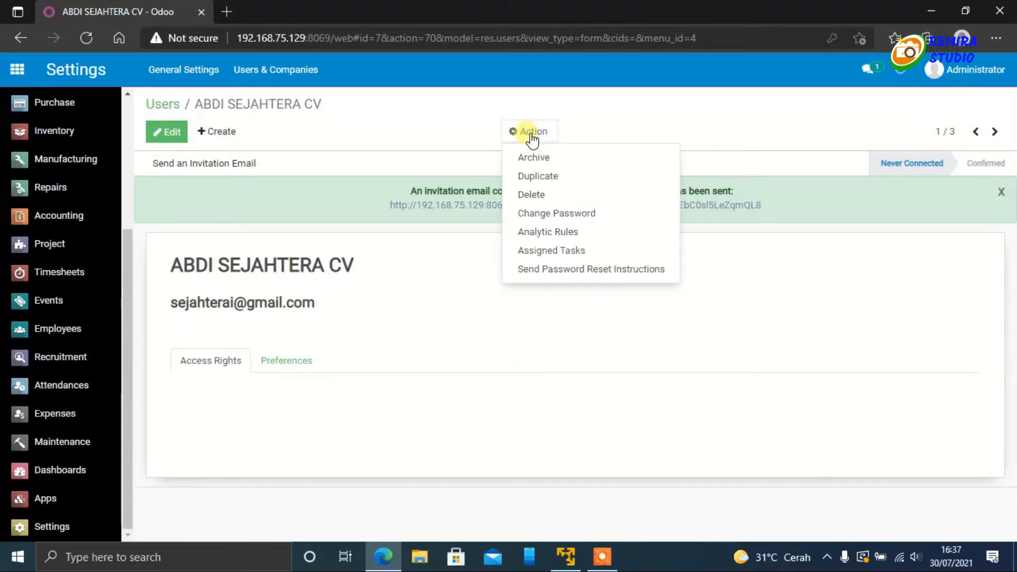
pyautogui.click(545, 215)
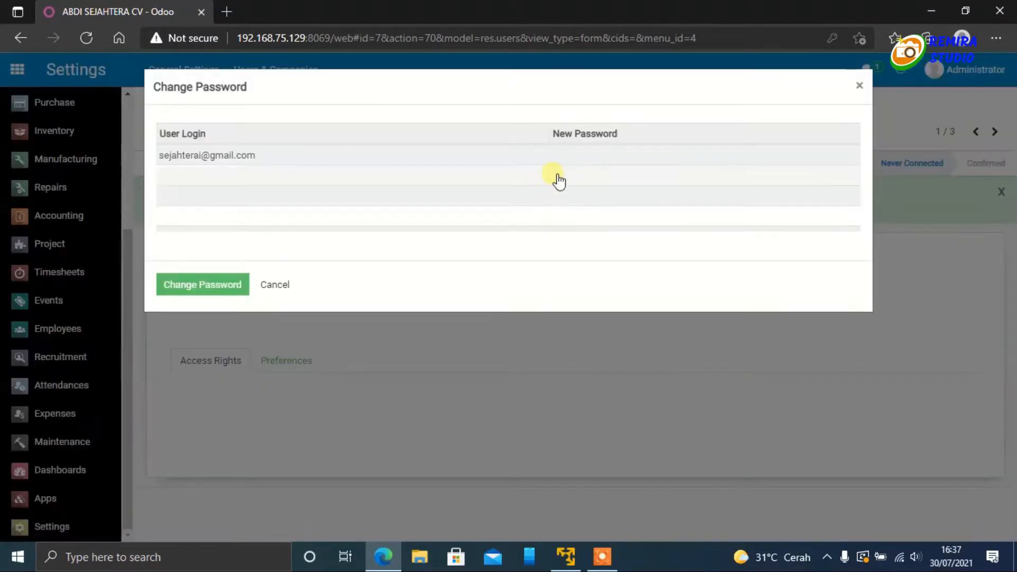
pyautogui.click(564, 156)
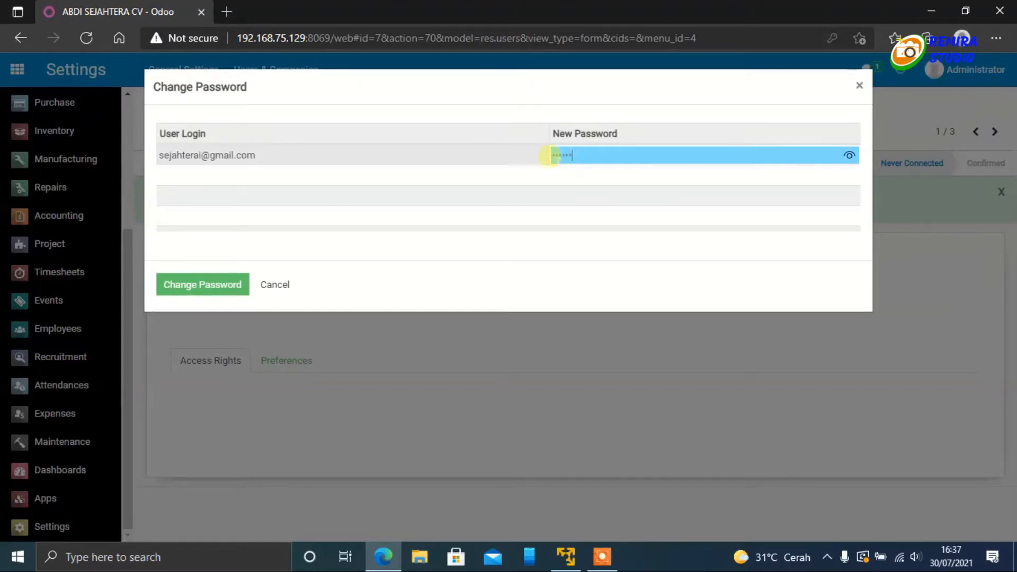
pyautogui.click(227, 290)
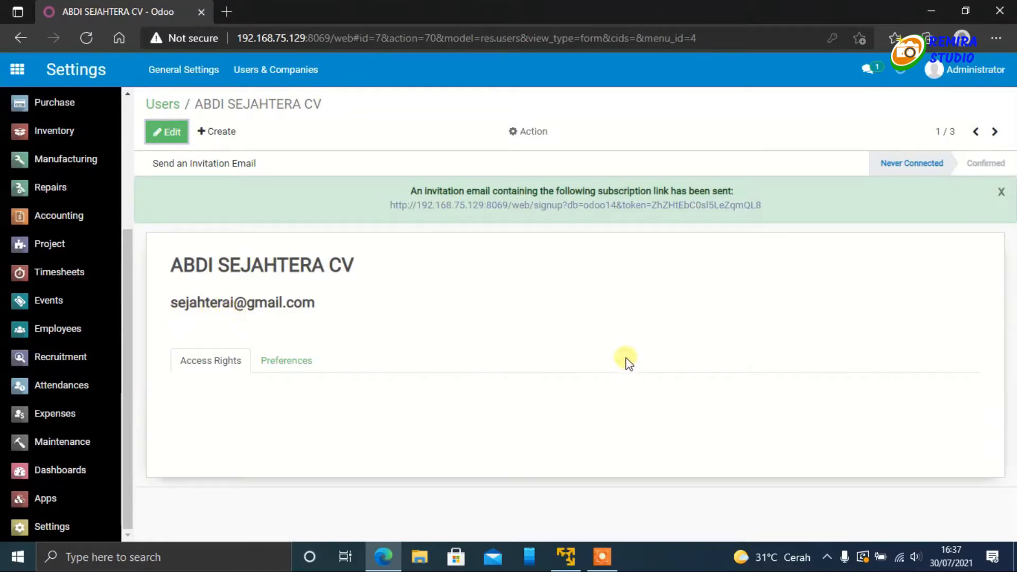
# Step: Open the website 192.168.75.129:8069 in a new InPrivate window and go to its sign-in page
pyautogui.click(997, 38)
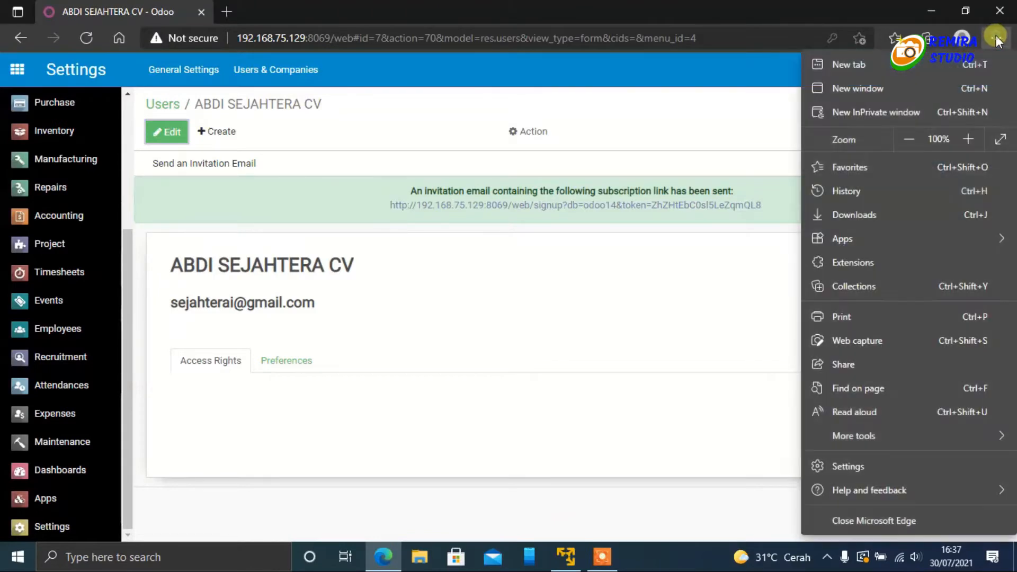
pyautogui.click(875, 114)
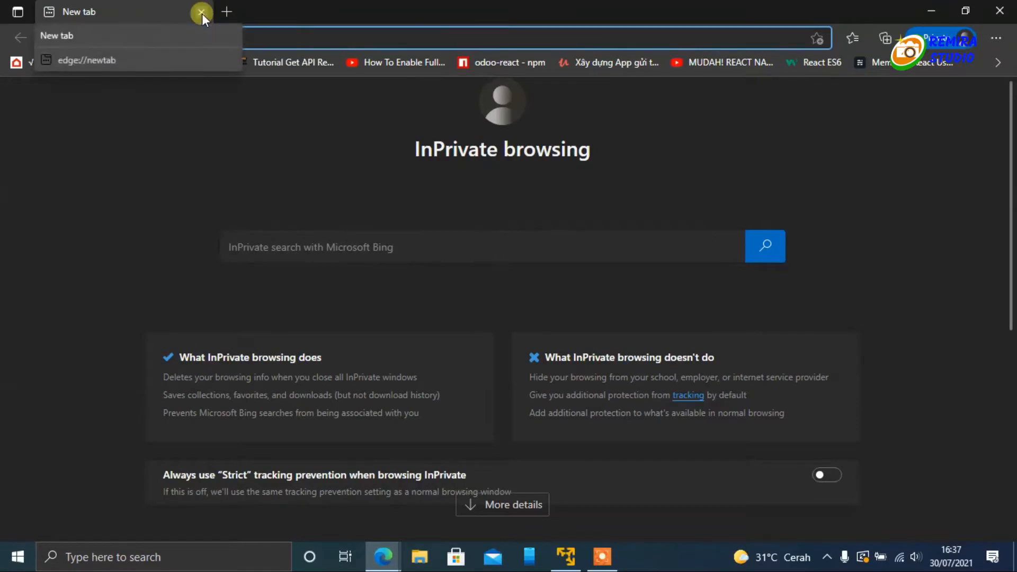
pyautogui.write('192.168.75.129')
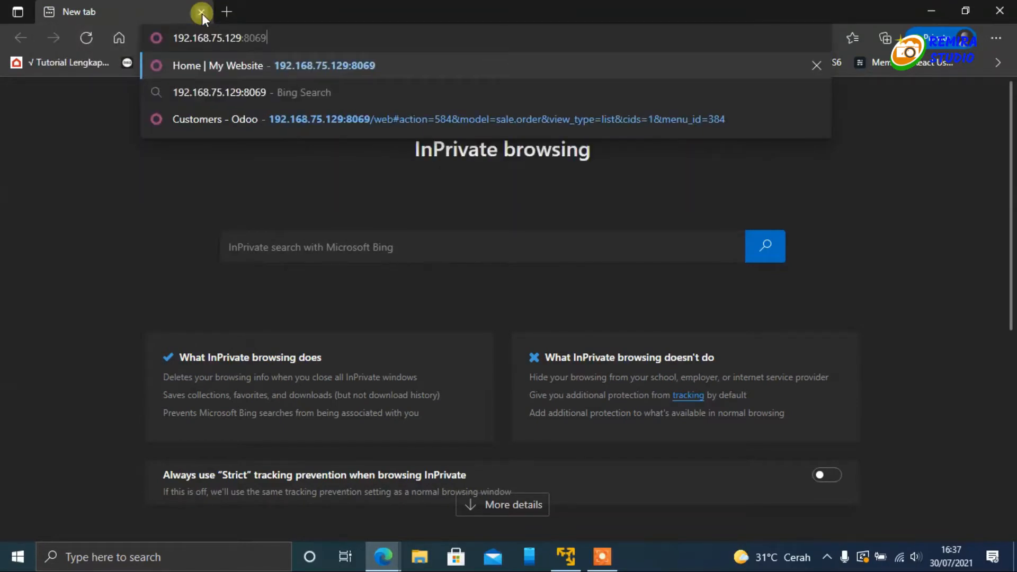
pyautogui.press('Return')
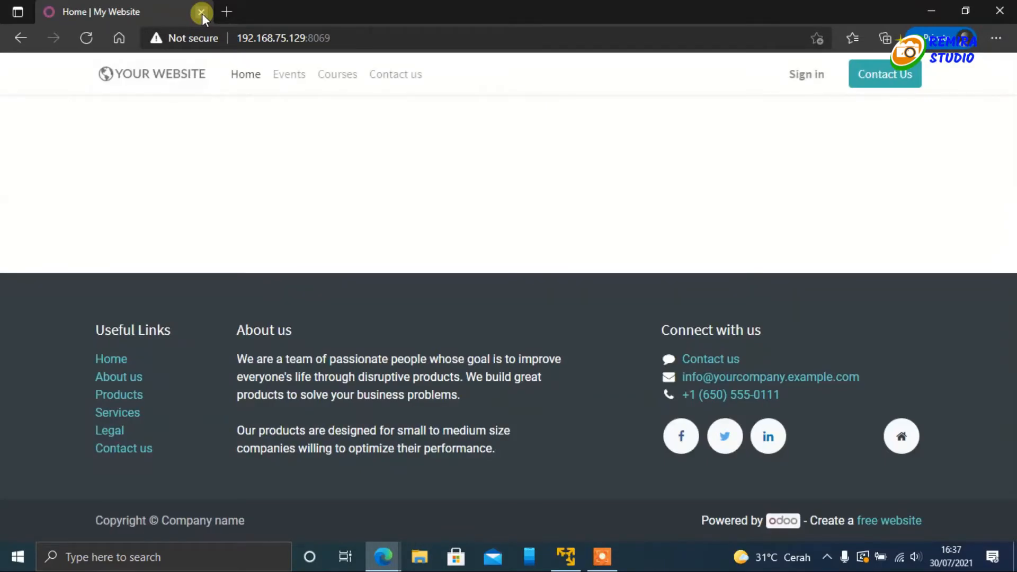
pyautogui.click(804, 80)
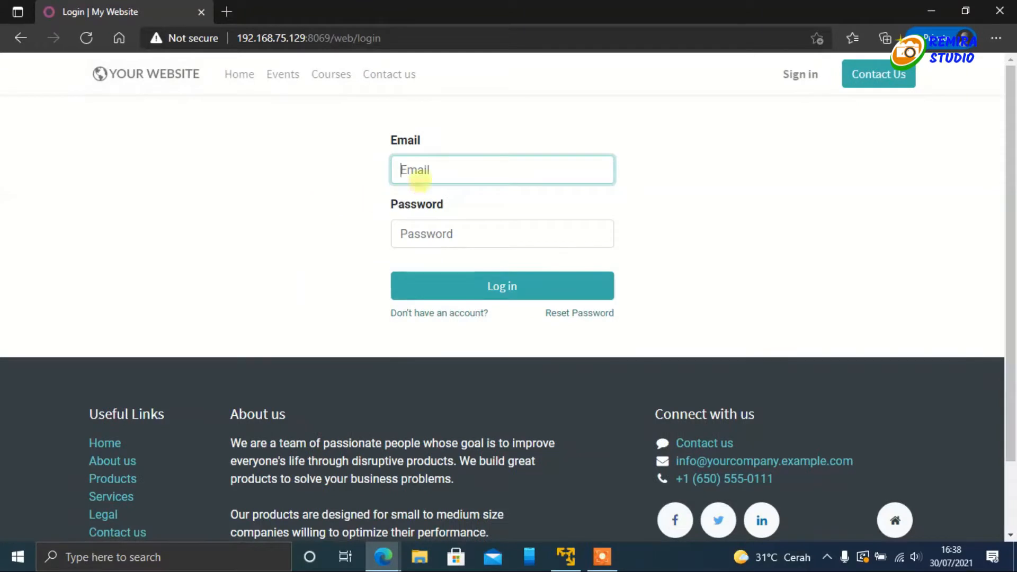
# Step: Copy the customer's e-mail from the ABDI SEJAHTERA CV user record and paste it into the portal login's Email field
pyautogui.click(429, 170)
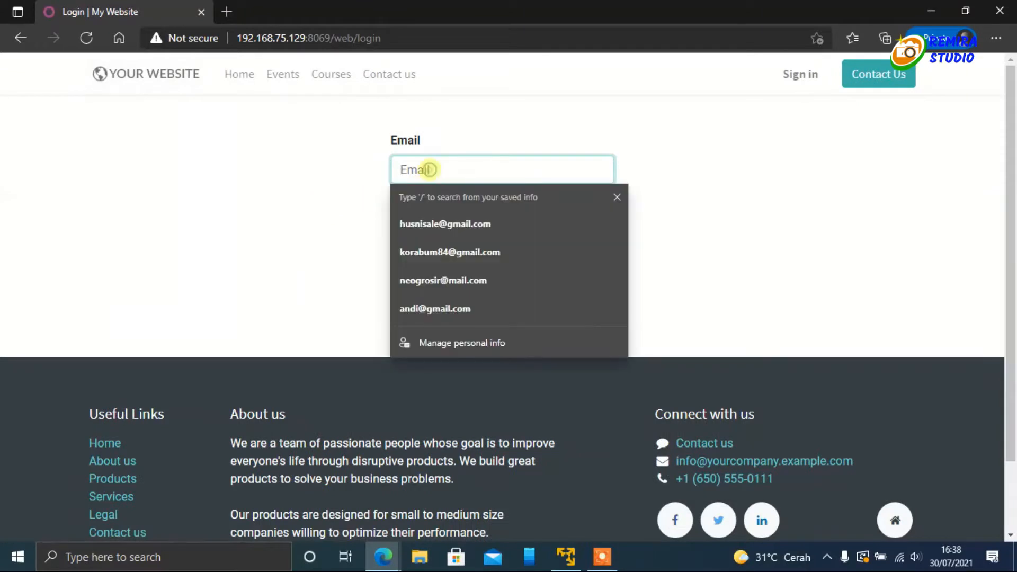
pyautogui.click(196, 158)
pyautogui.click(381, 556)
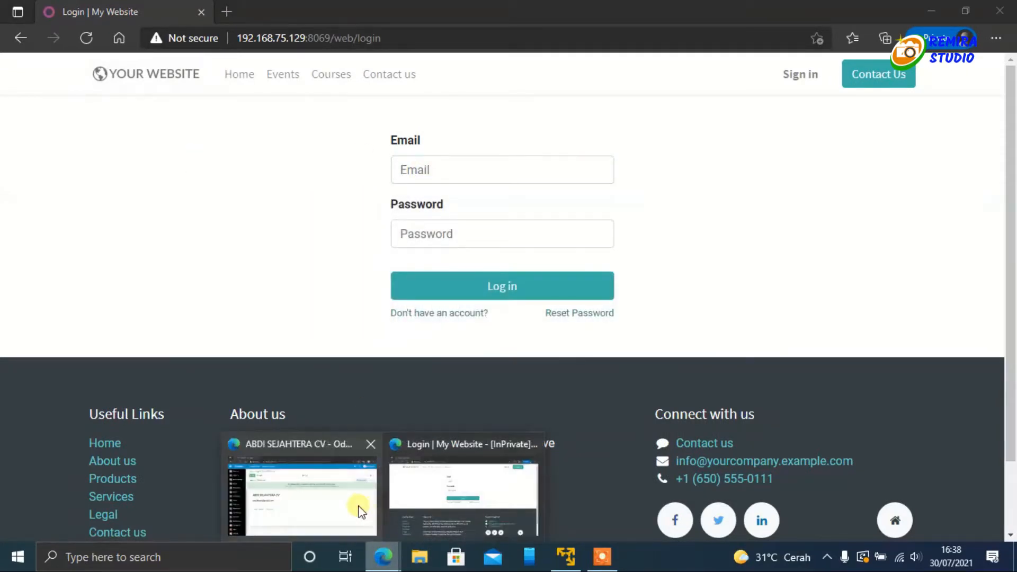
pyautogui.click(368, 505)
pyautogui.moveTo(173, 303); pyautogui.dragTo(320, 311)
pyautogui.rightClick(301, 314)
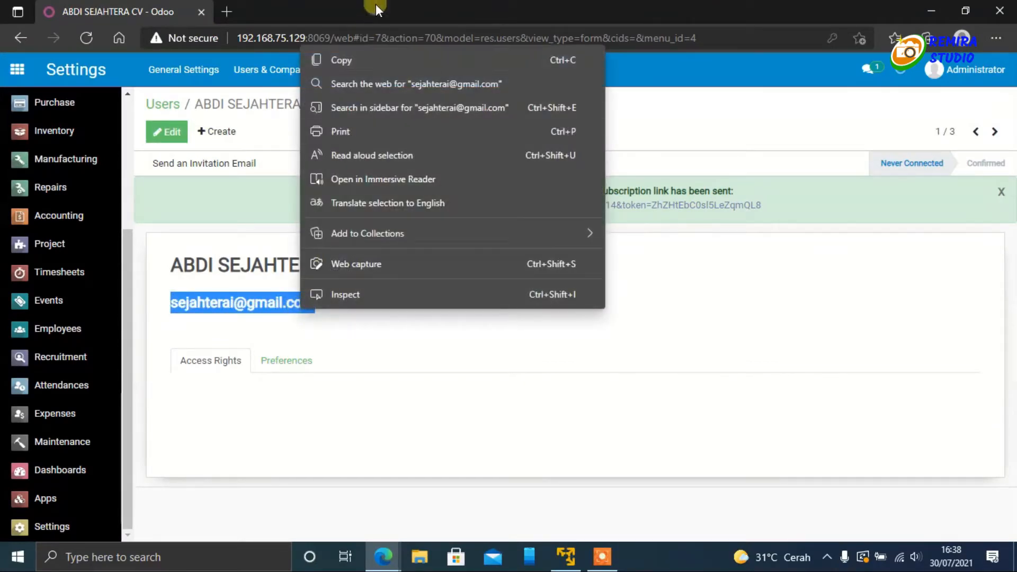
pyautogui.click(368, 60)
pyautogui.click(395, 558)
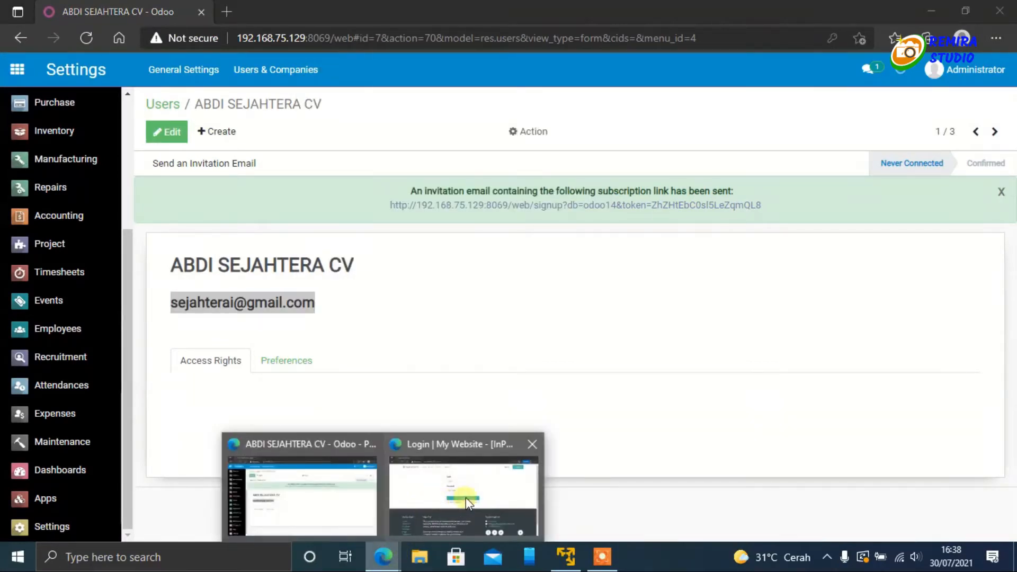
pyautogui.click(466, 498)
pyautogui.click(464, 173)
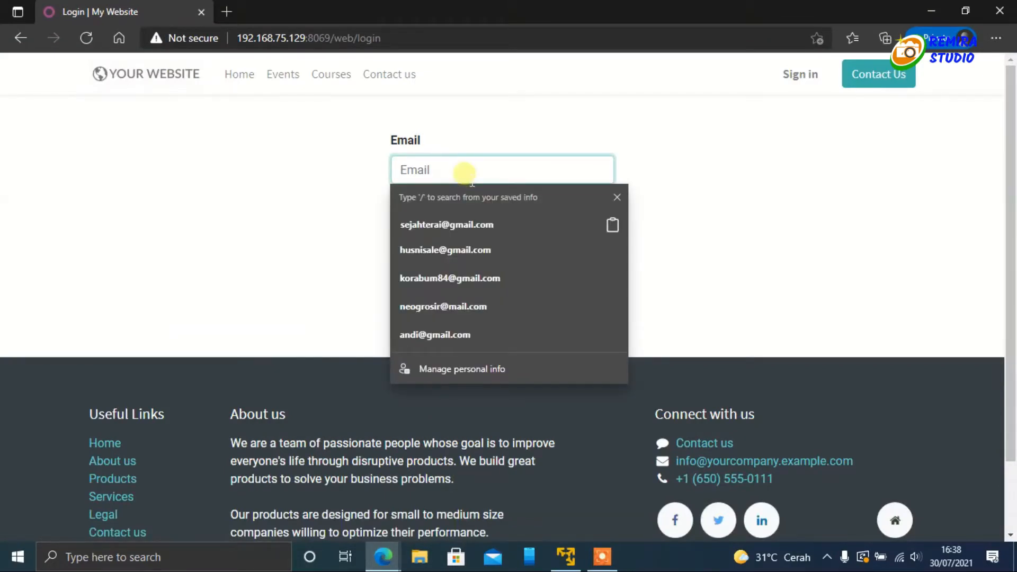
pyautogui.hotkey('ctrl', 'v')
pyautogui.click(582, 133)
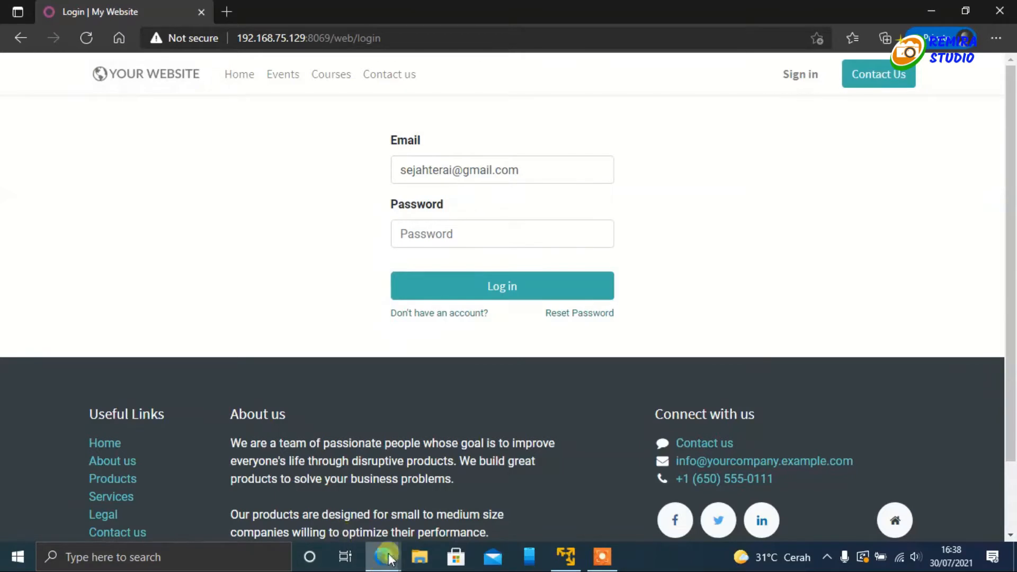
pyautogui.moveTo(391, 559)
pyautogui.click(354, 488)
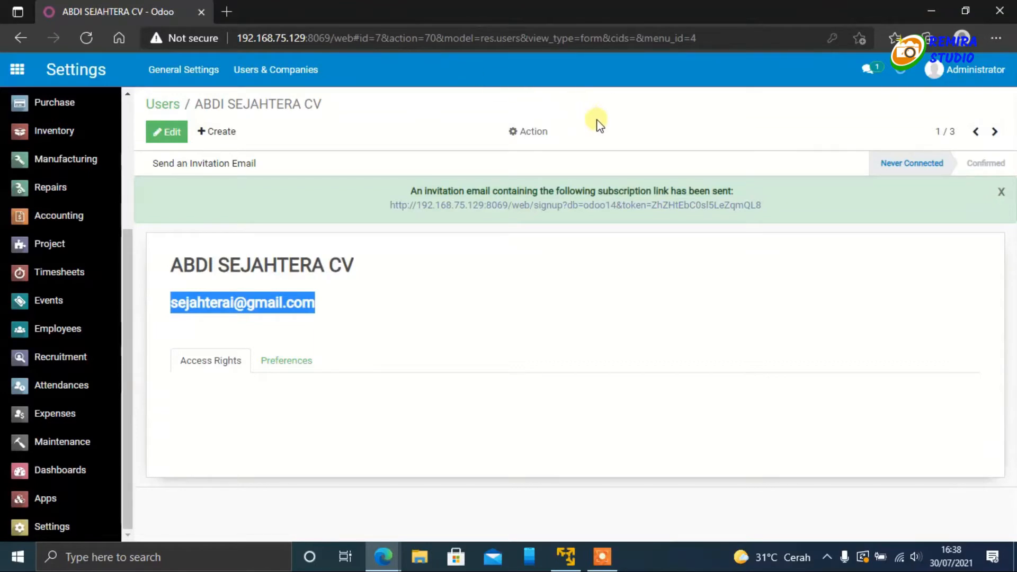
pyautogui.click(352, 300)
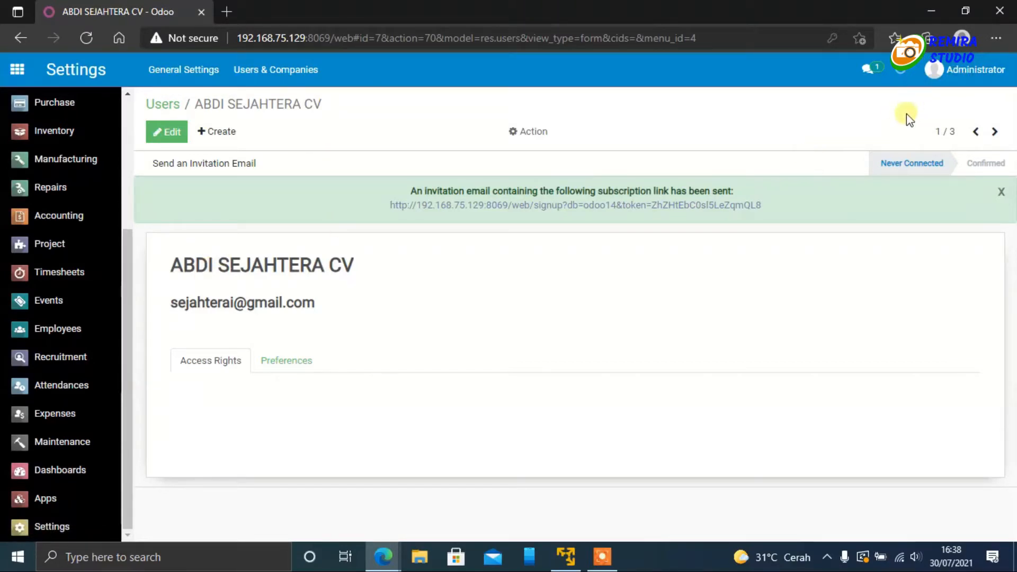
pyautogui.click(383, 557)
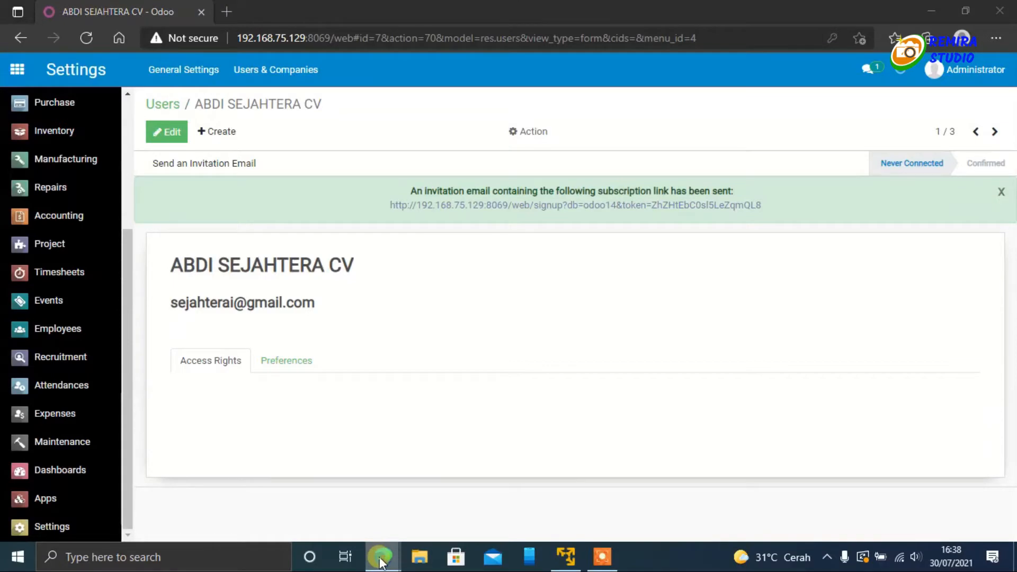
pyautogui.click(463, 501)
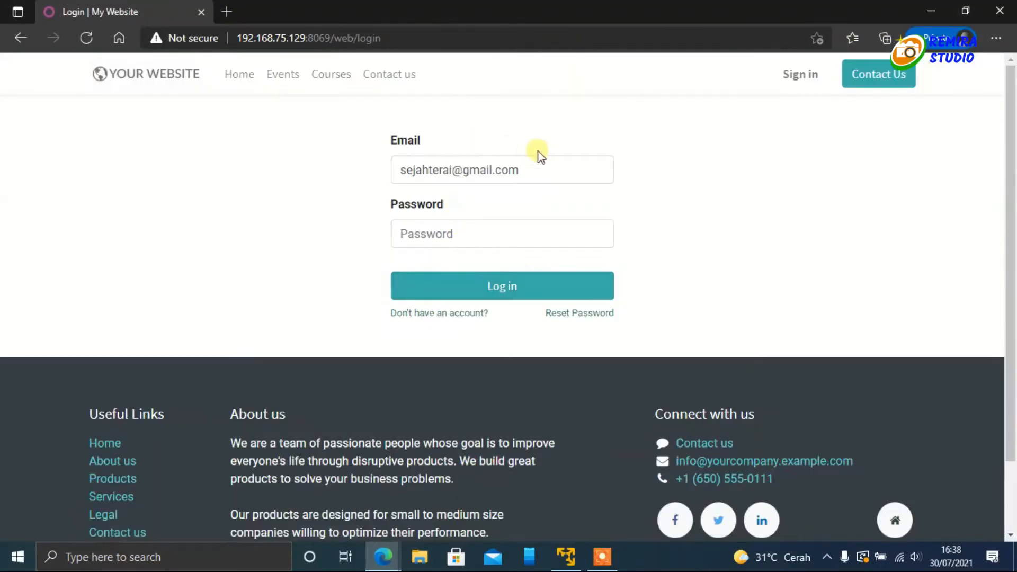
pyautogui.click(549, 167)
pyautogui.click(739, 115)
# Step: Enter the account password on the portal login form and sign in as the customer
pyautogui.click(444, 234)
pyautogui.write('•')
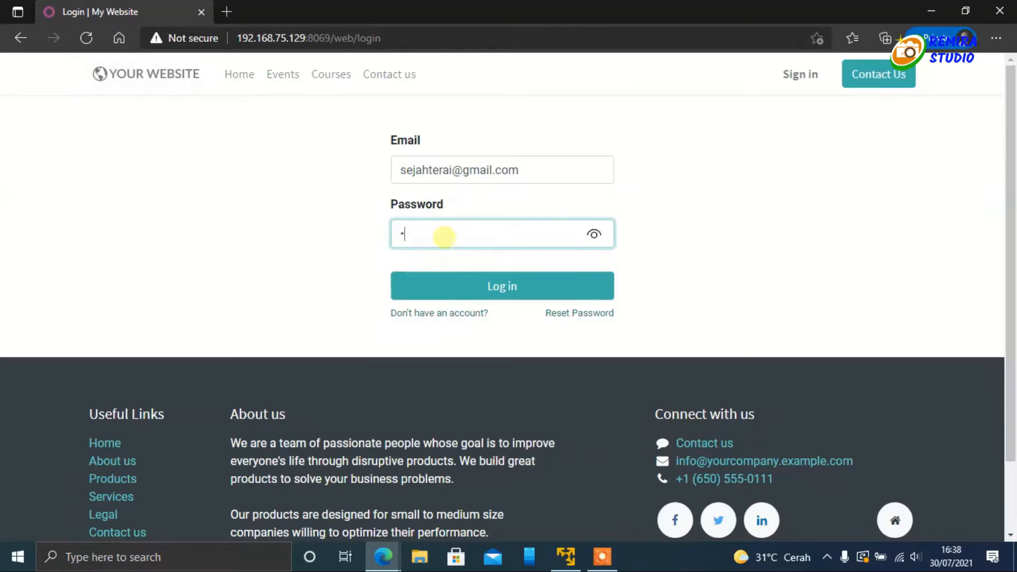
pyautogui.write('•••••')
pyautogui.click(419, 289)
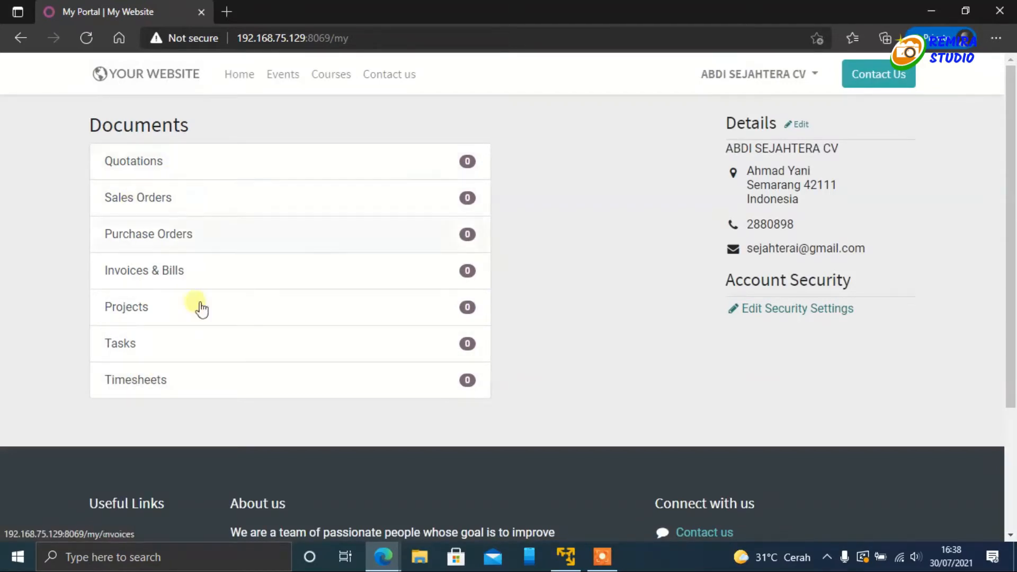
# Step: View the customer's Quotations and Sales Orders pages in the portal and return to the portal home
pyautogui.click(150, 162)
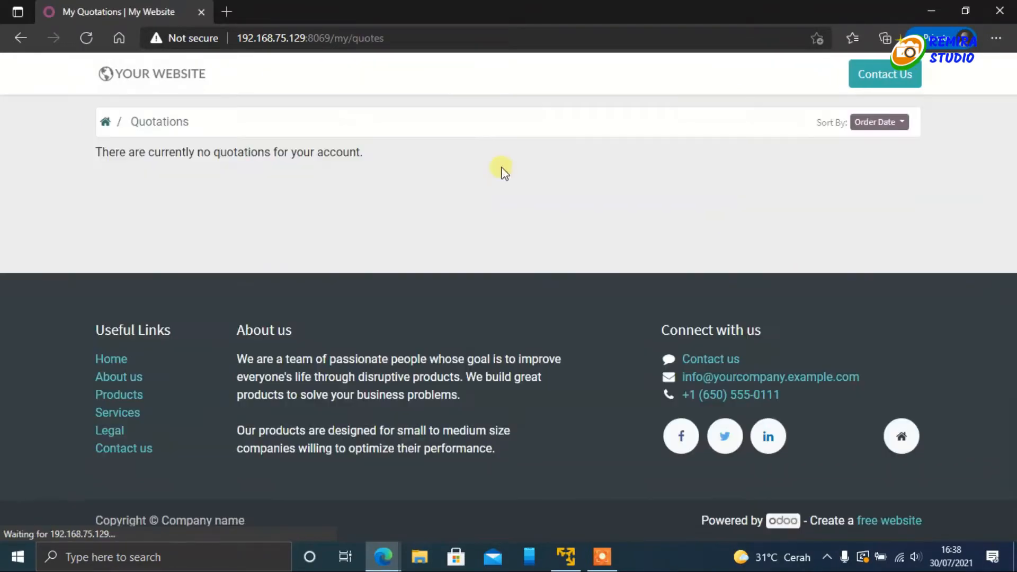
pyautogui.click(105, 122)
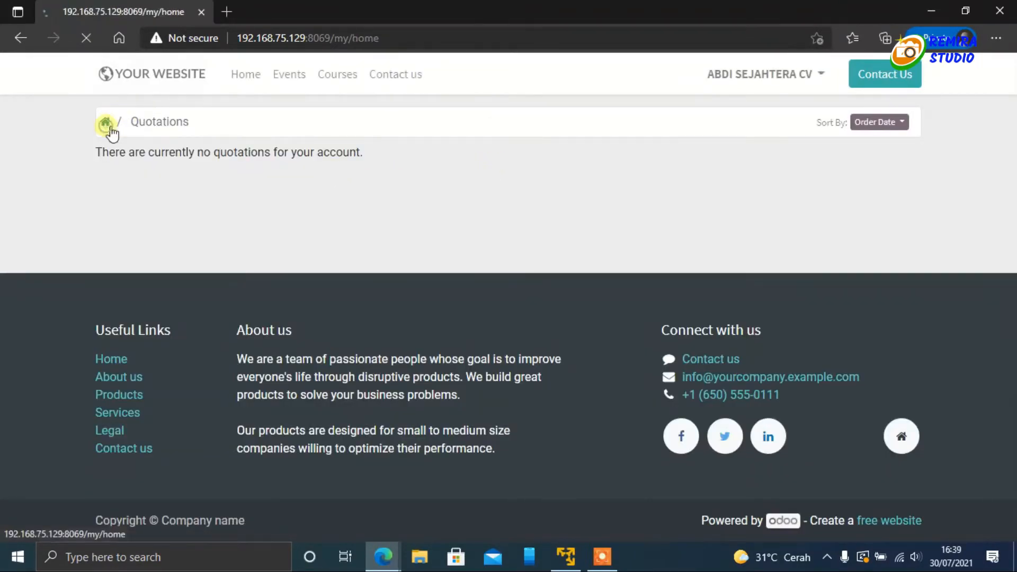
pyautogui.click(140, 197)
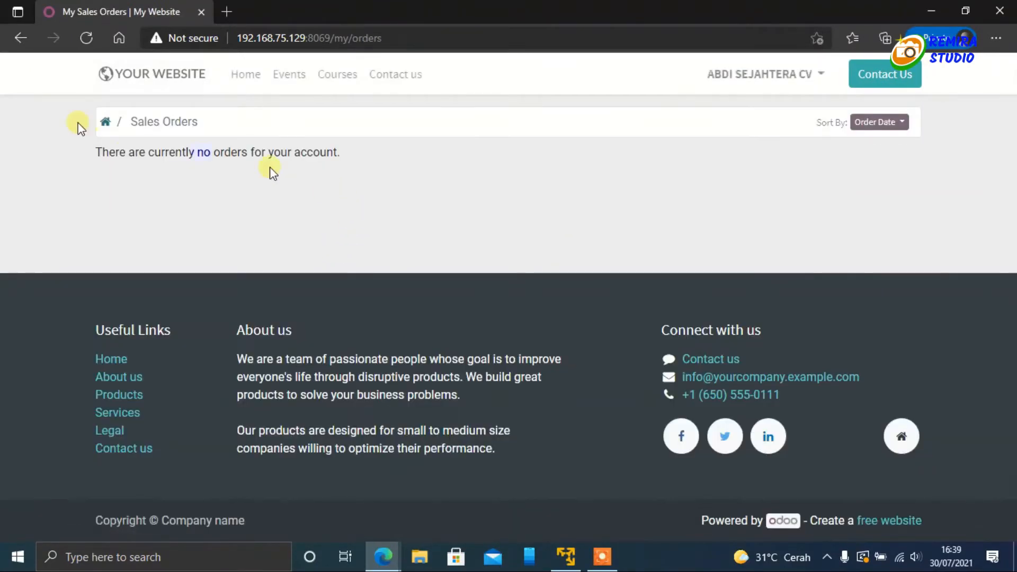
pyautogui.click(100, 123)
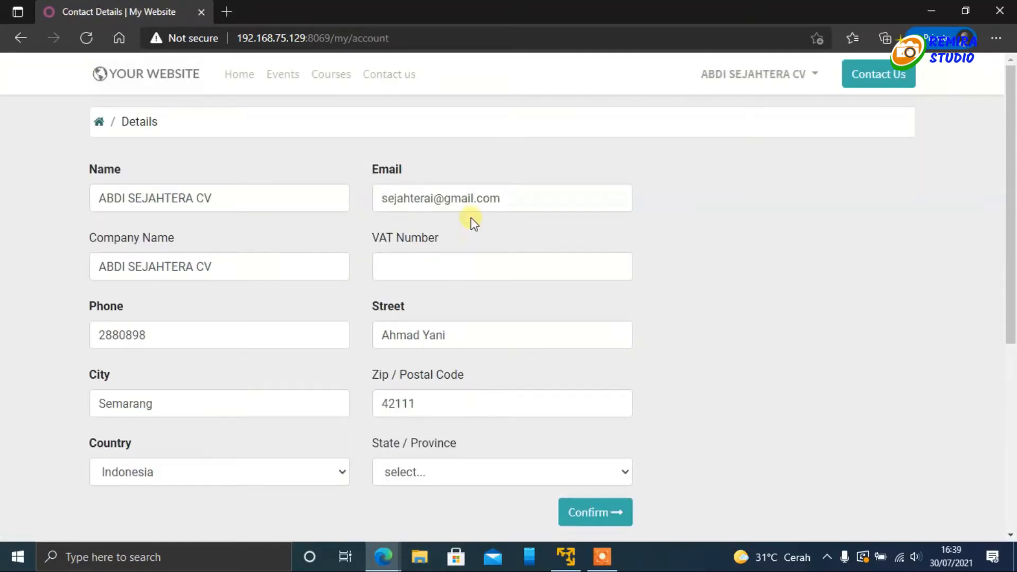
# Step: Change both the Name and the Company Name in the portal contact details to ABADI SEJAHTERA CV
pyautogui.click(112, 197)
pyautogui.write('A')
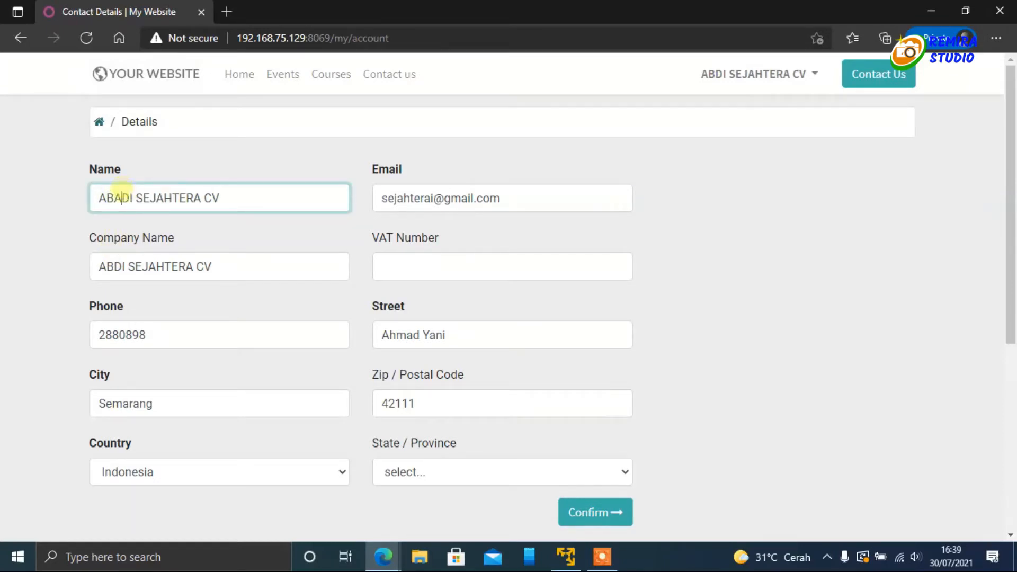
pyautogui.click(111, 267)
pyautogui.write('A')
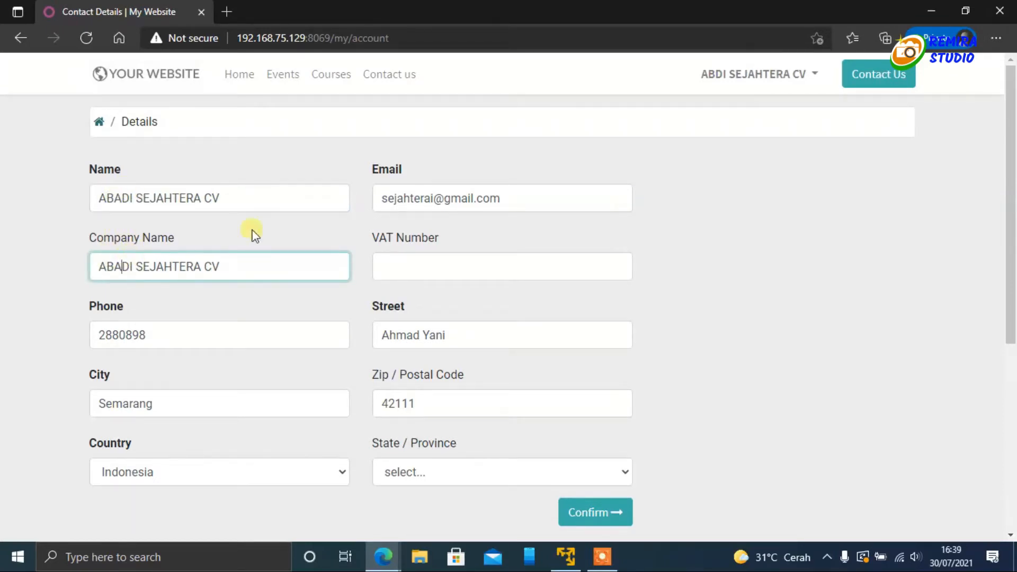
# Step: Set the contact's State / Province to Jawa Tengah and confirm the edited details
pyautogui.click(431, 269)
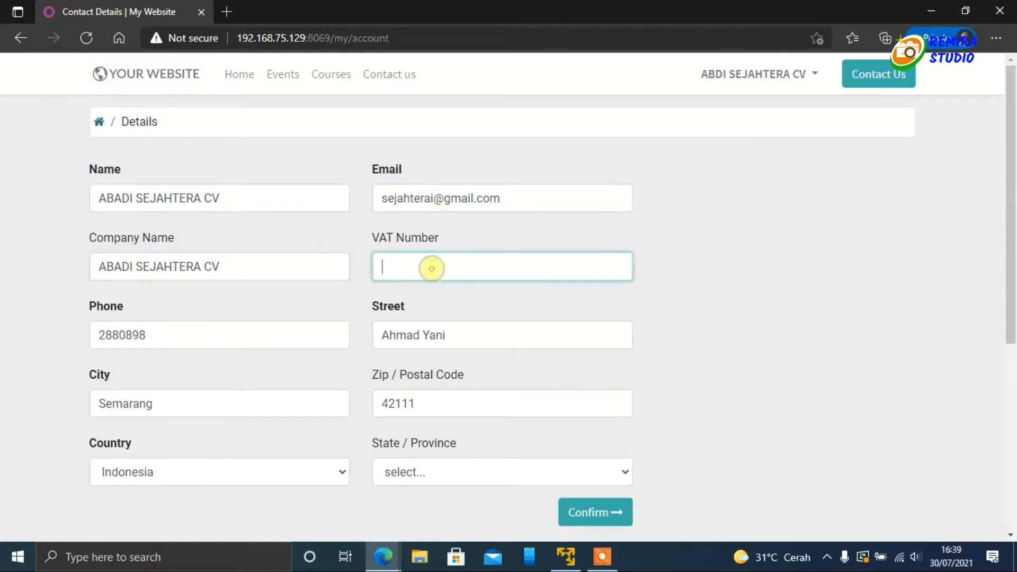
pyautogui.scroll(-3, 424, 265)
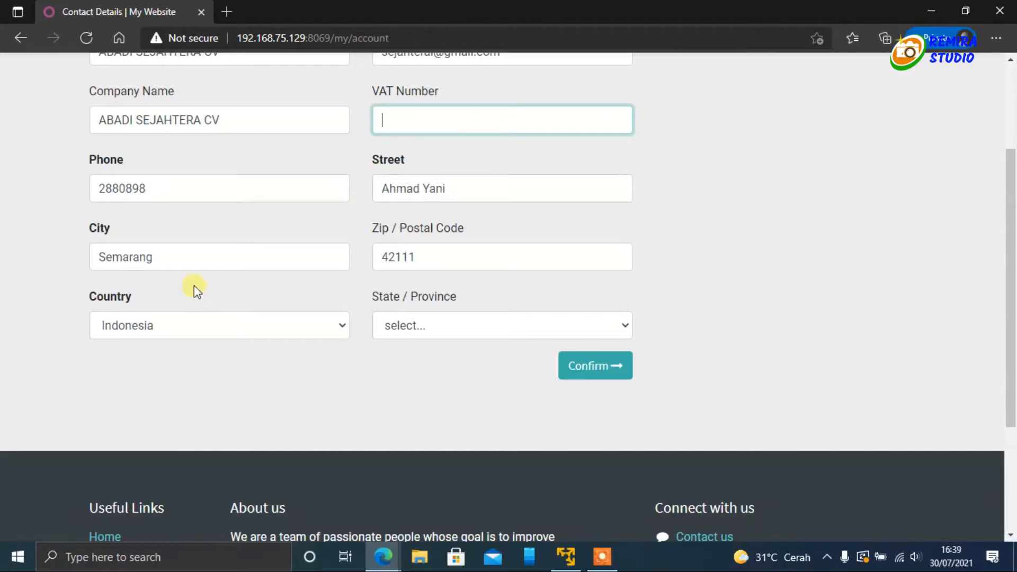
pyautogui.click(402, 336)
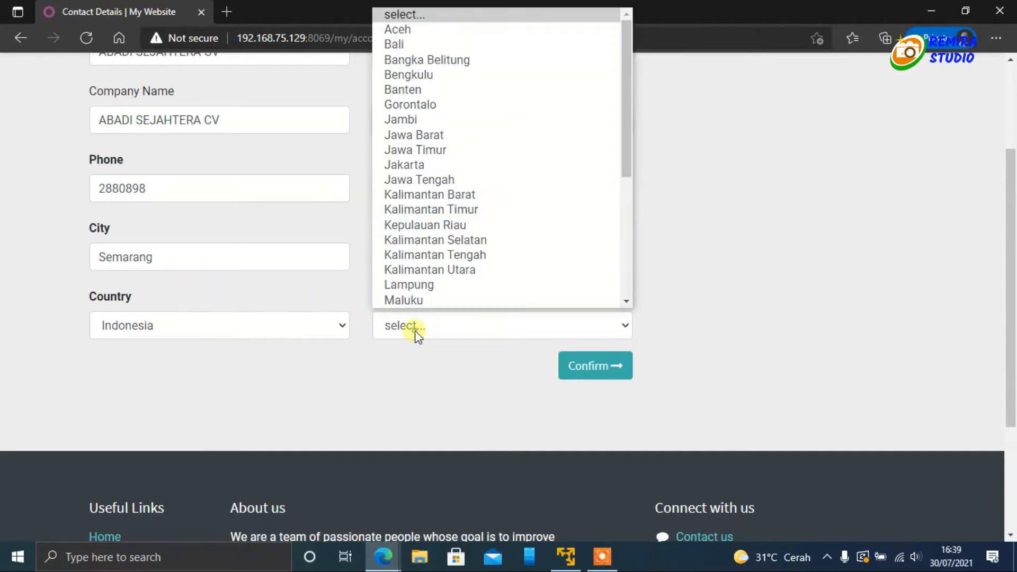
pyautogui.click(451, 181)
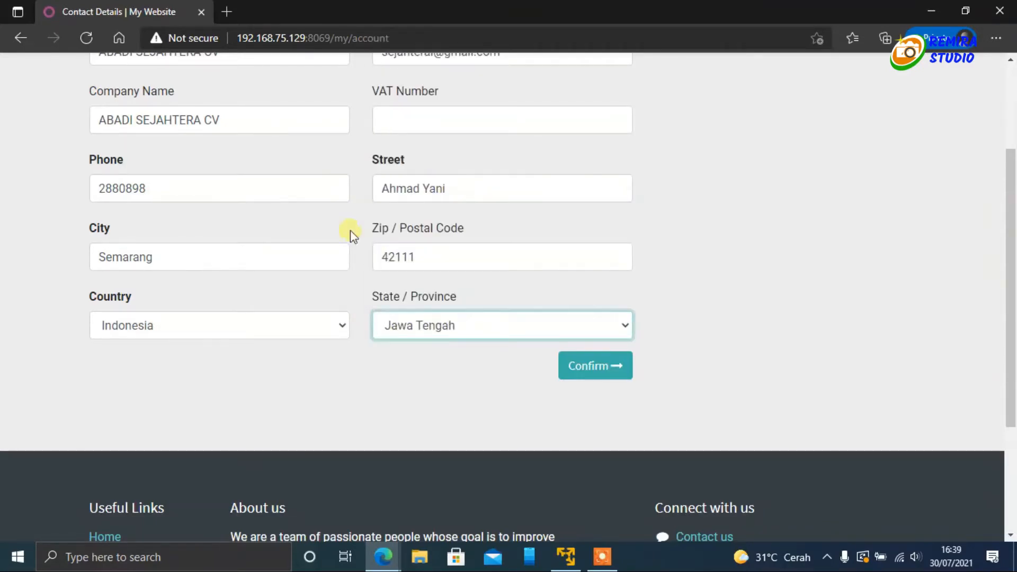
pyautogui.click(599, 366)
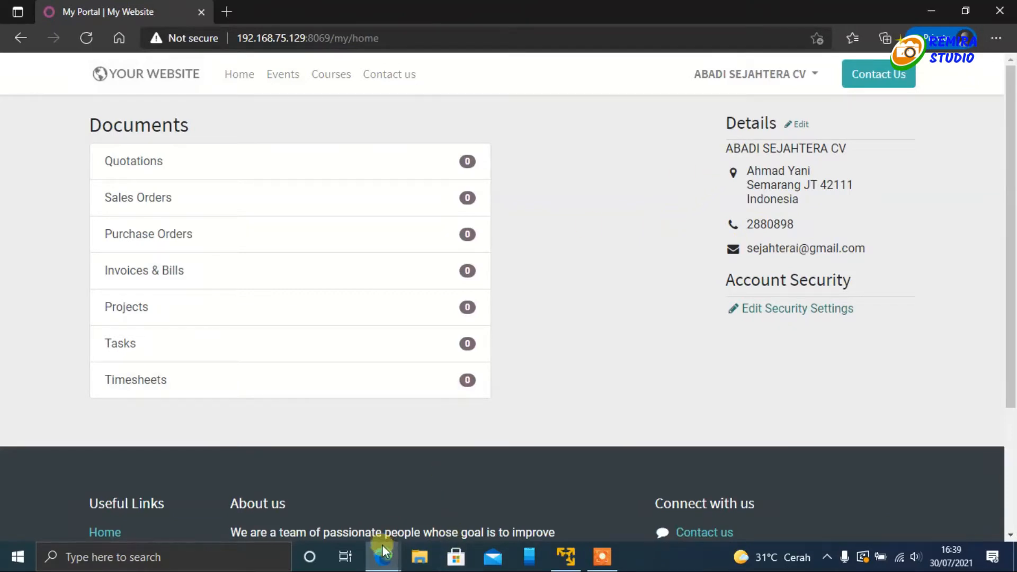
# Step: Switch to the administrator window and reload the customer's user record to check the renamed contact
pyautogui.moveTo(383, 541)
pyautogui.click(341, 502)
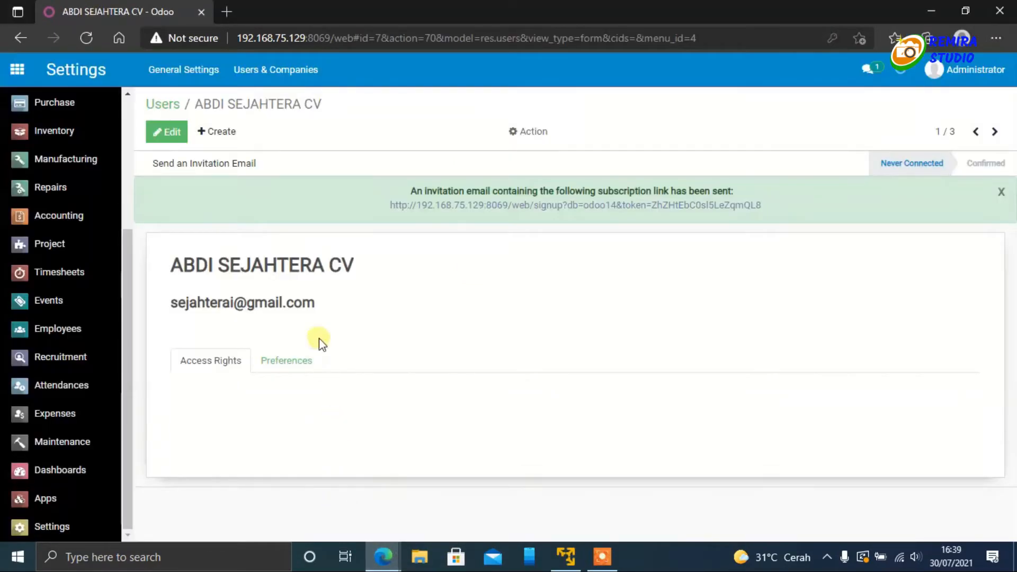
pyautogui.click(86, 36)
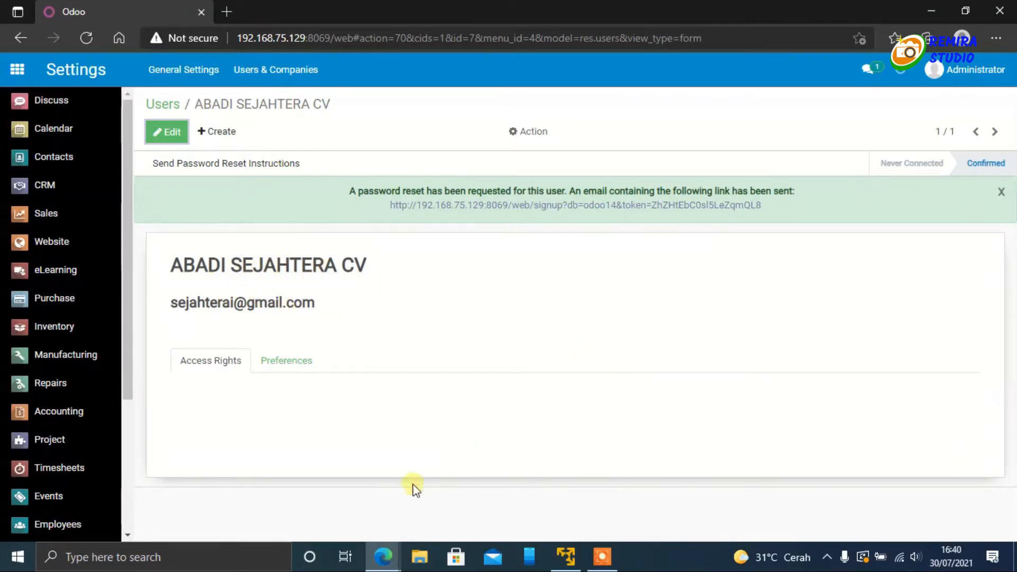
# Step: Open the Sales app and create a new quotation
pyautogui.click(19, 70)
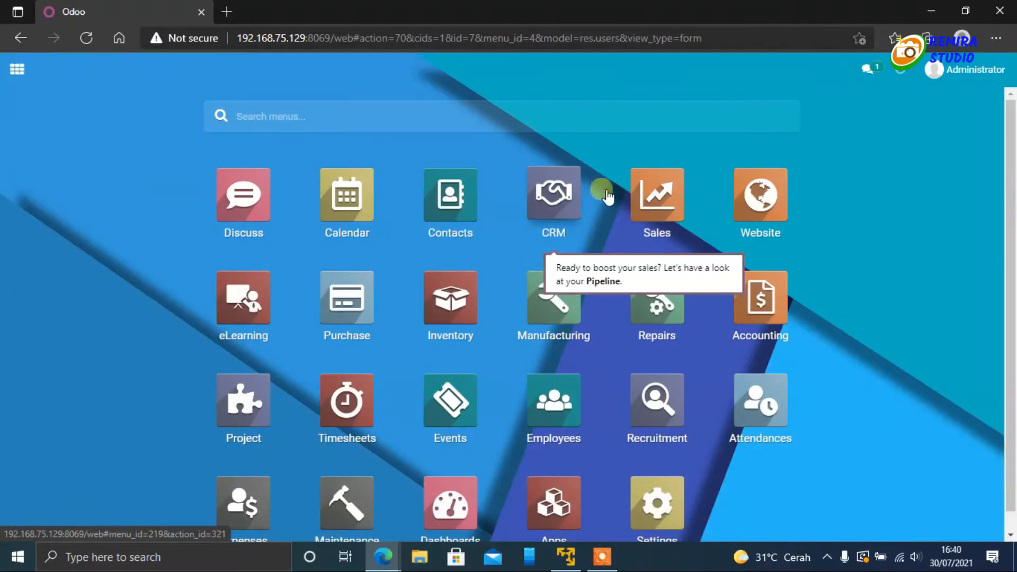
pyautogui.click(669, 193)
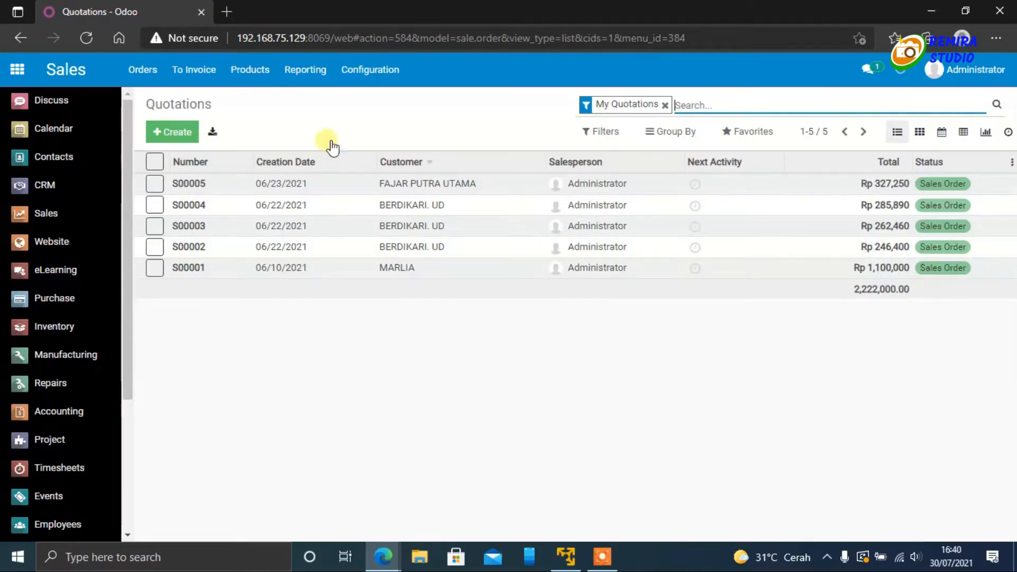
pyautogui.click(167, 135)
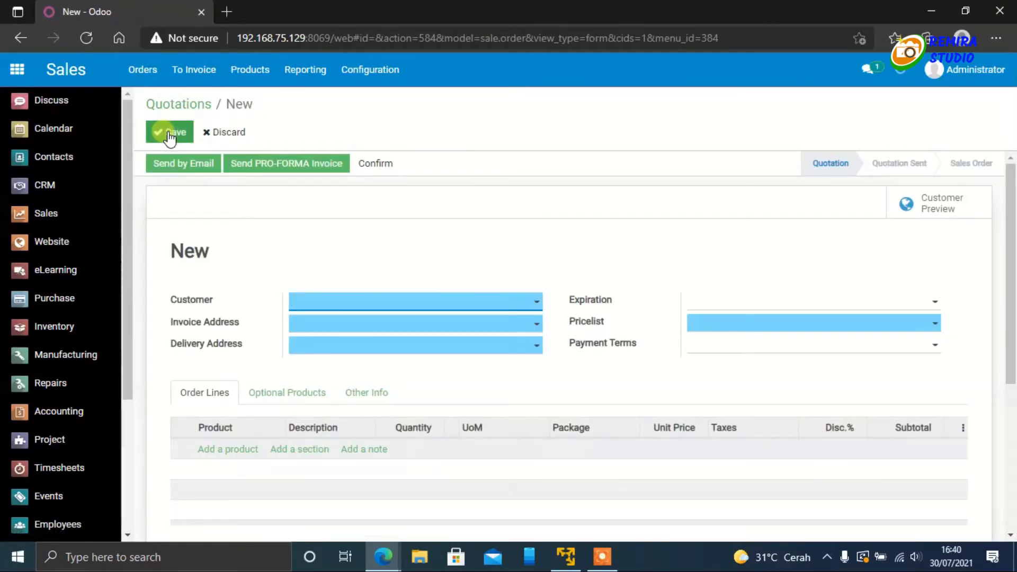
pyautogui.scroll(-1, 448, 201)
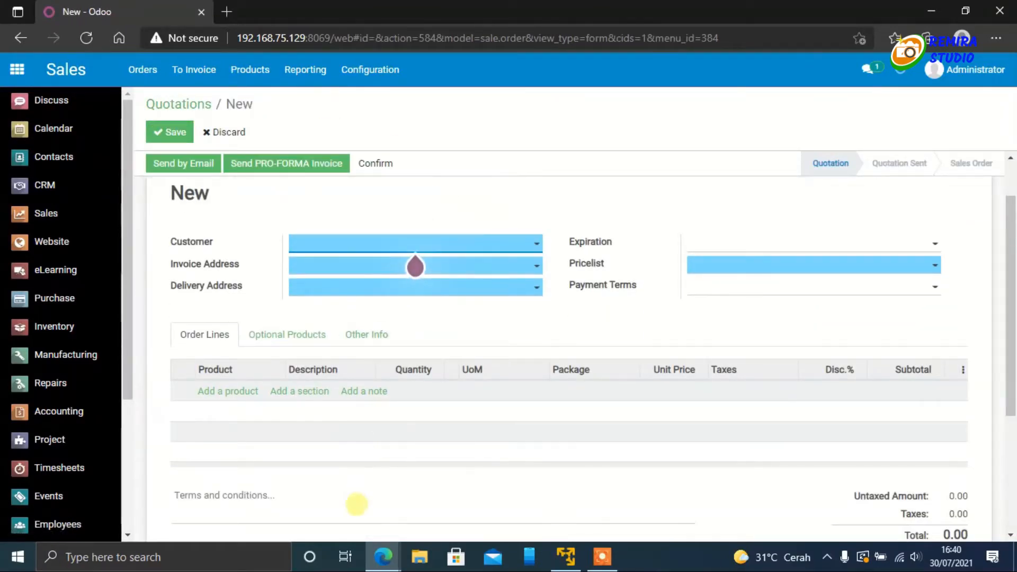
# Step: Choose ABADI SEJAHTERA CV as the quotation's customer and set its expiration date to 08/02/2021
pyautogui.moveTo(380, 563)
pyautogui.click(504, 445)
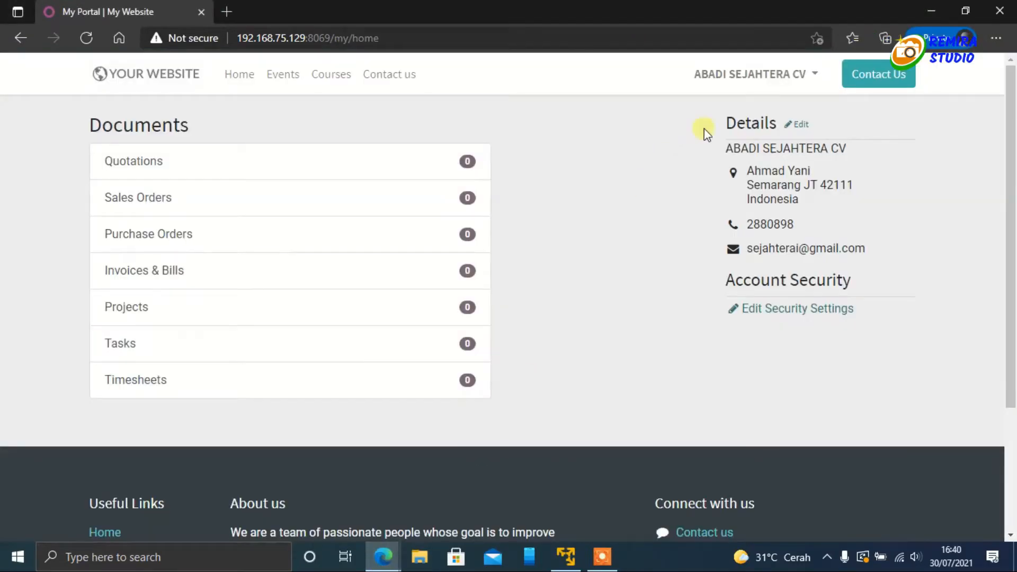
pyautogui.moveTo(377, 556)
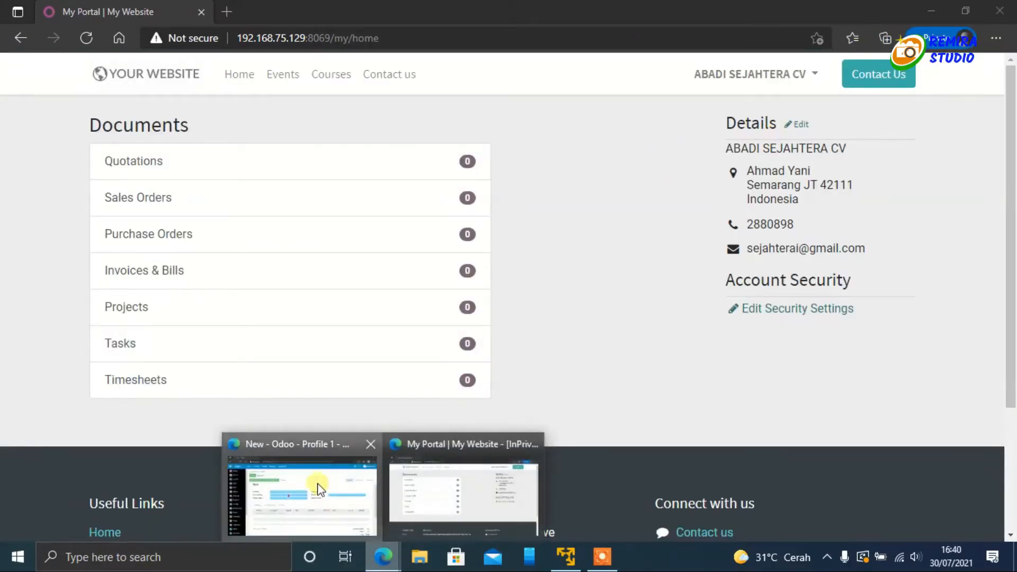
pyautogui.click(318, 484)
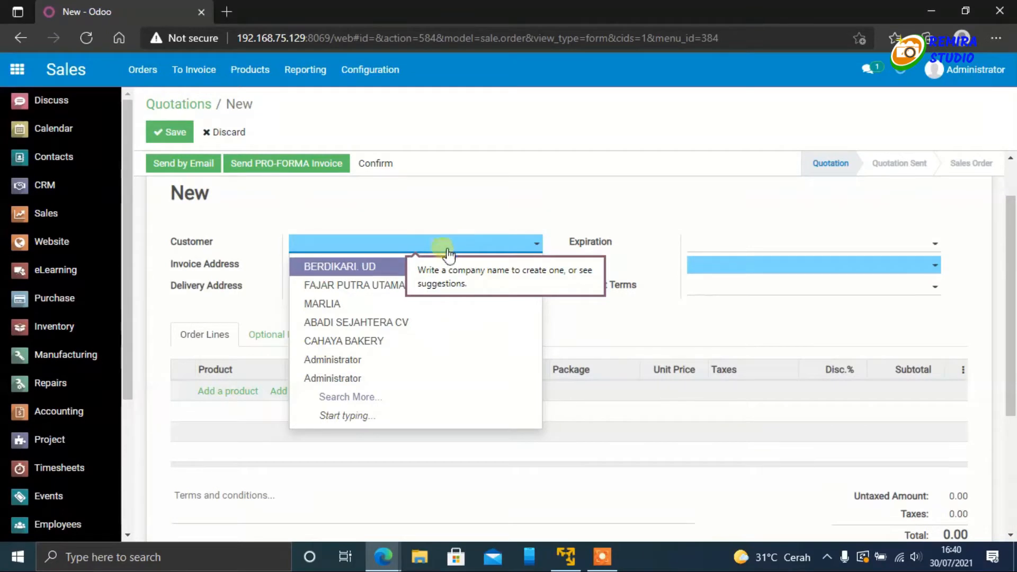
pyautogui.click(363, 323)
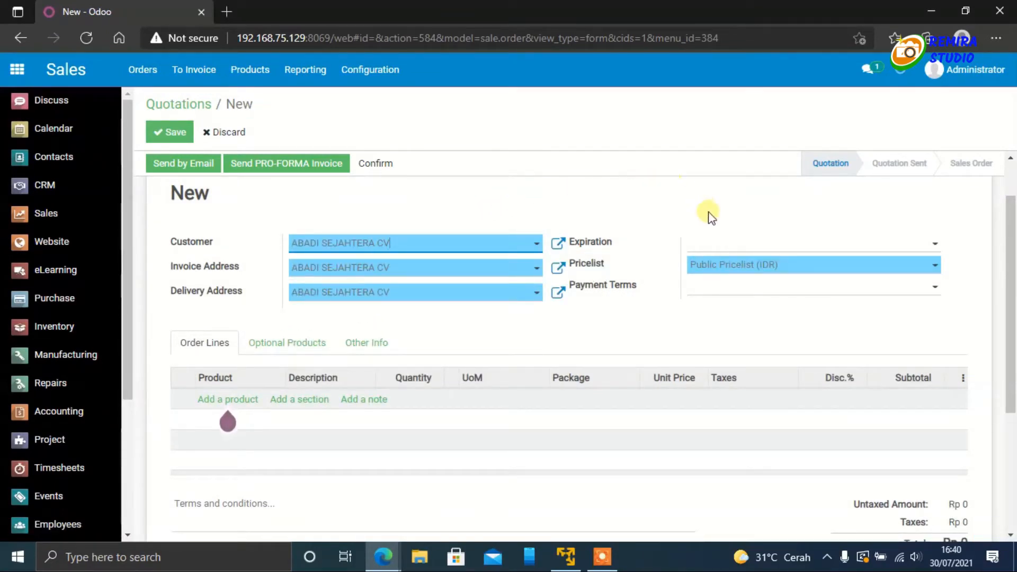
pyautogui.click(720, 242)
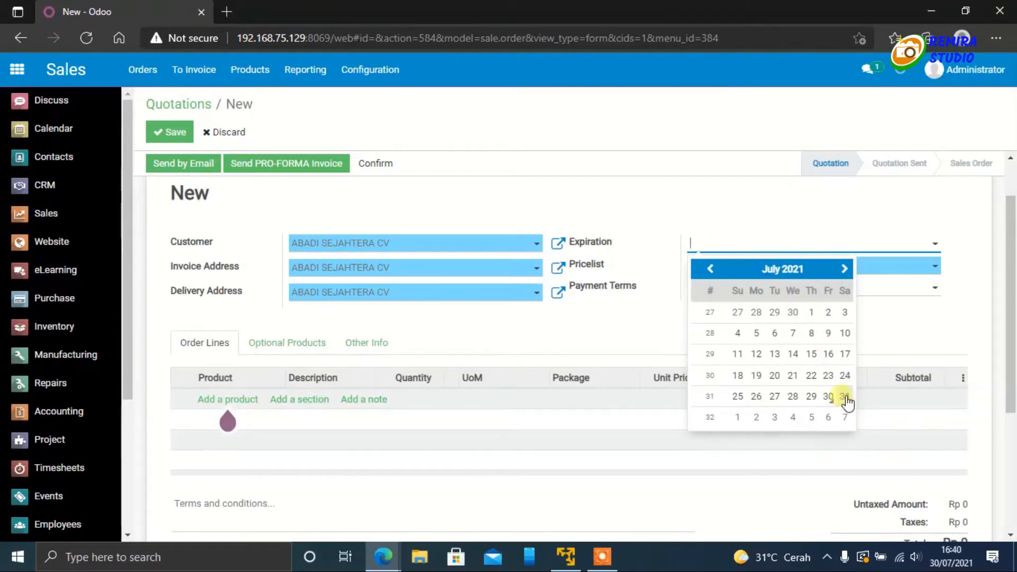
pyautogui.click(758, 418)
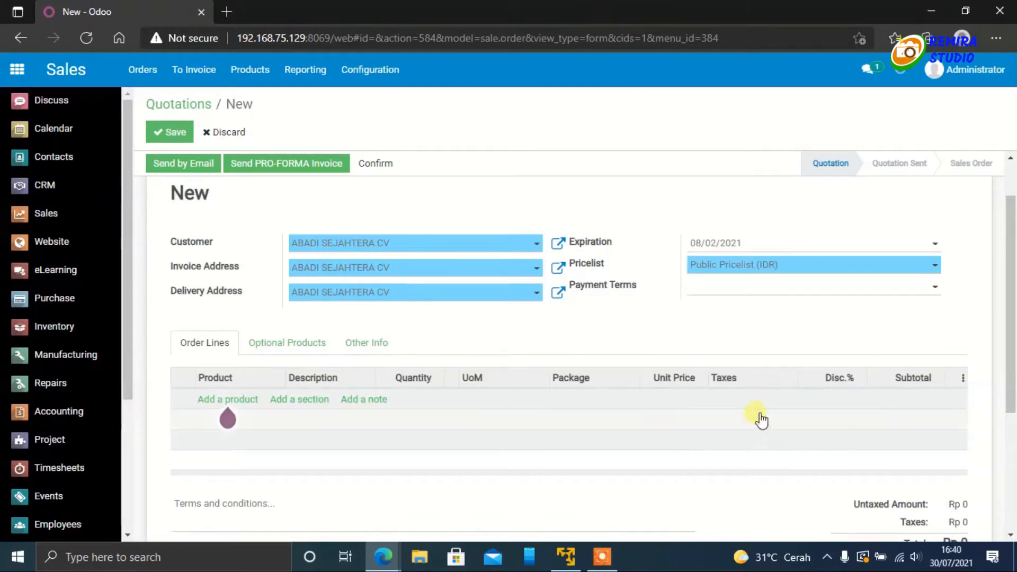
# Step: Set the quotation's payment terms to 15 Days
pyautogui.click(744, 270)
pyautogui.click(742, 268)
pyautogui.click(742, 289)
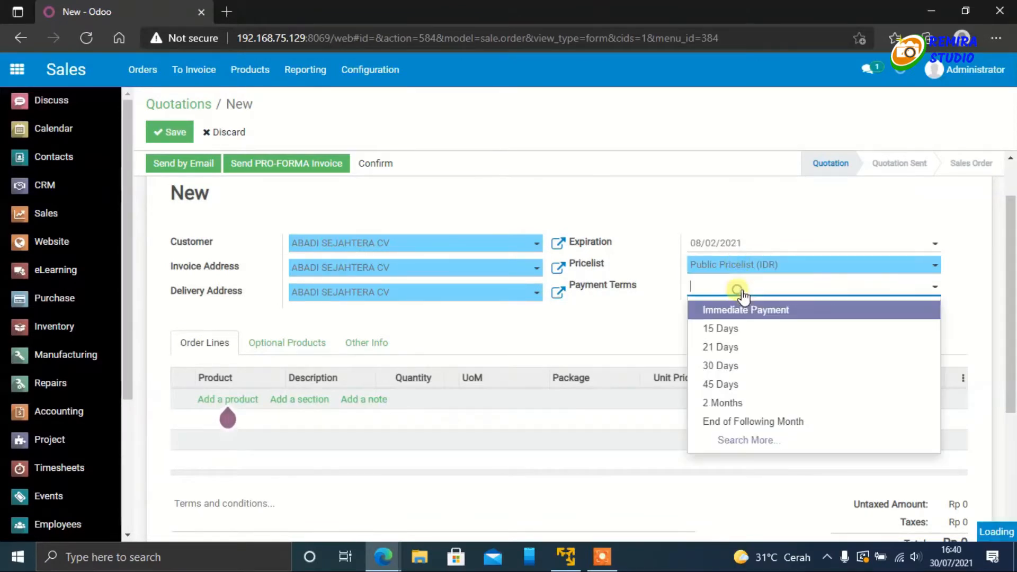
pyautogui.click(737, 328)
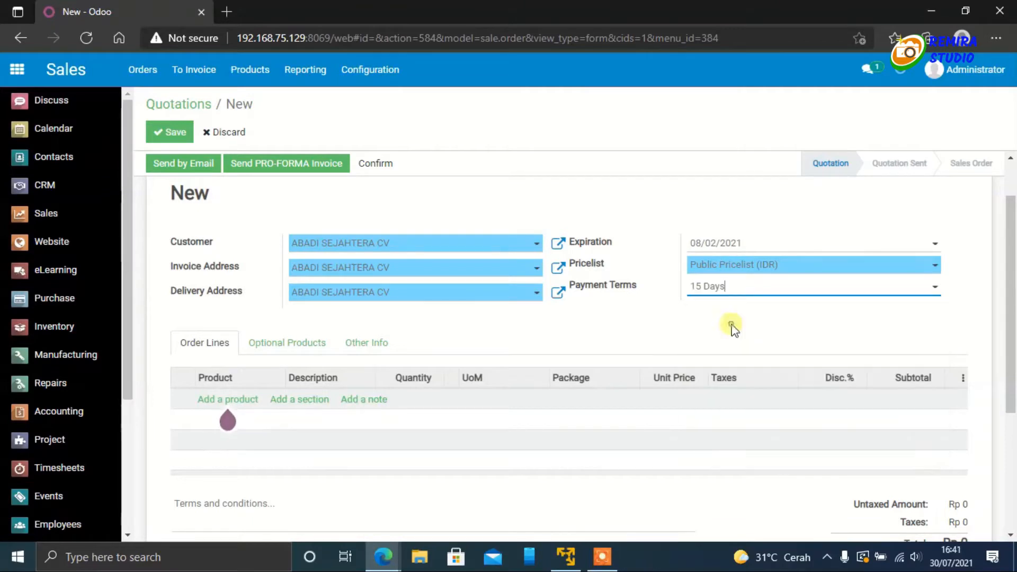
# Step: Add the product Avolution Mrh to the order lines with a quantity of 50
pyautogui.click(229, 401)
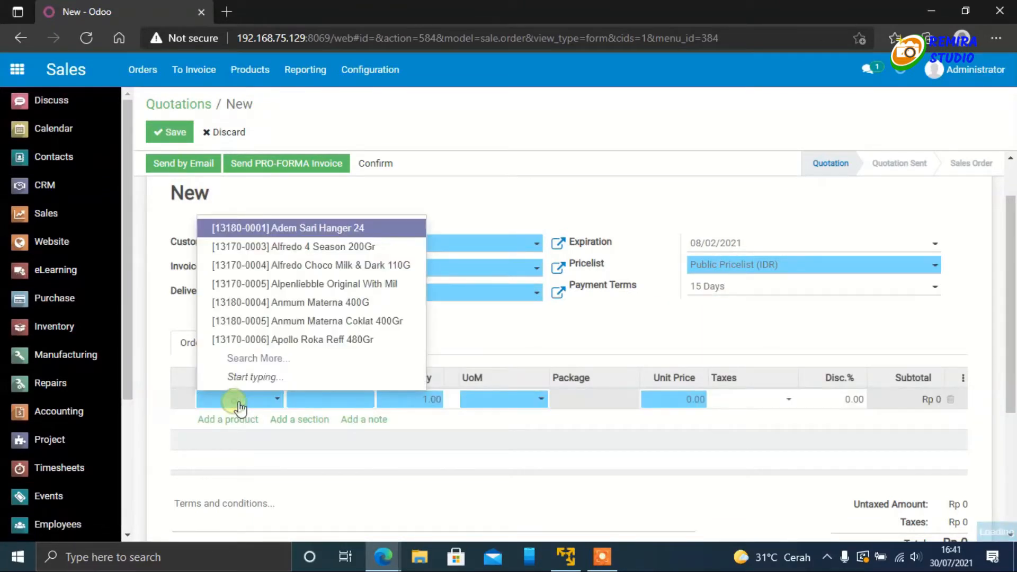
pyautogui.click(282, 365)
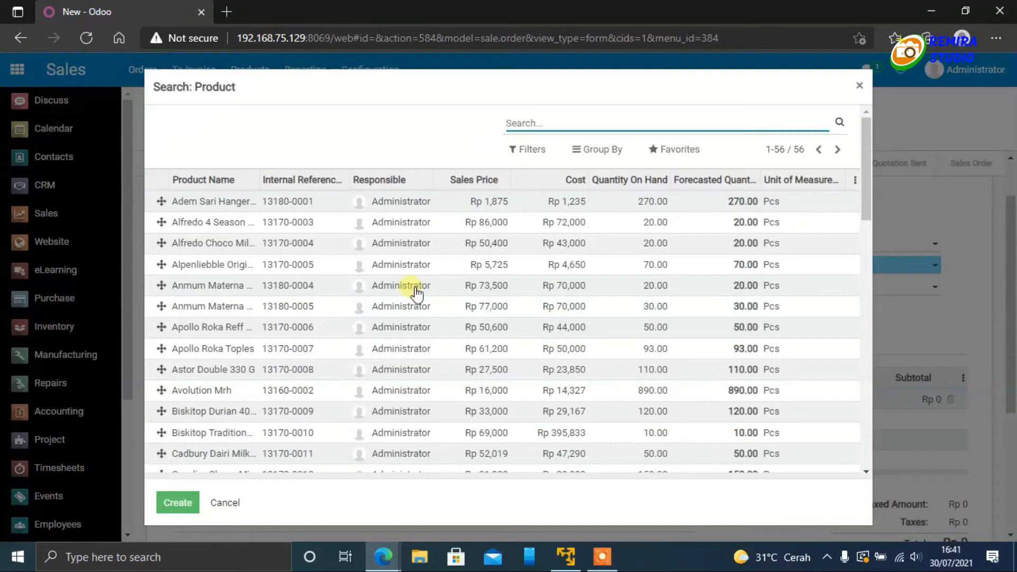
pyautogui.scroll(-3, 514, 286)
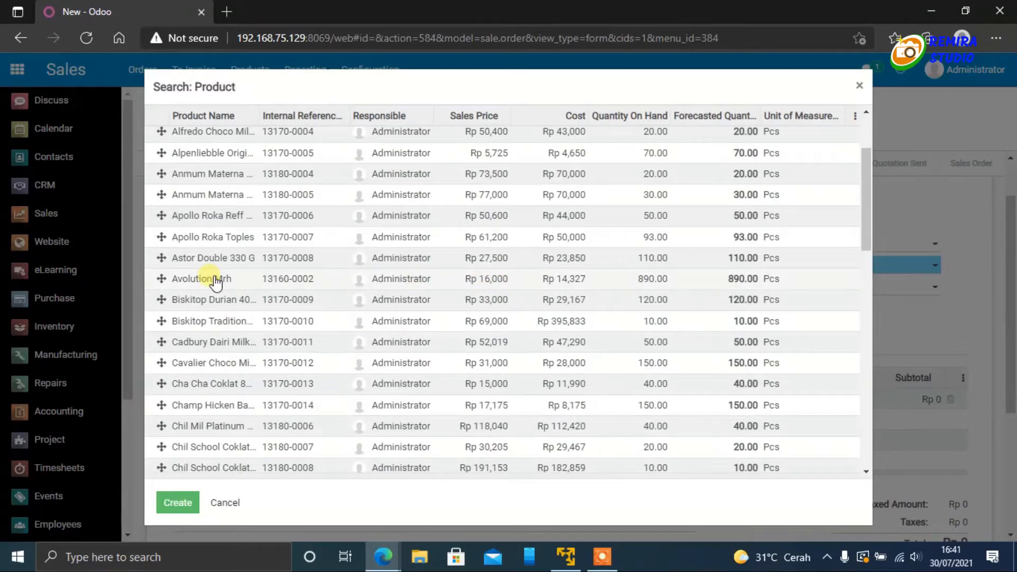
pyautogui.click(215, 280)
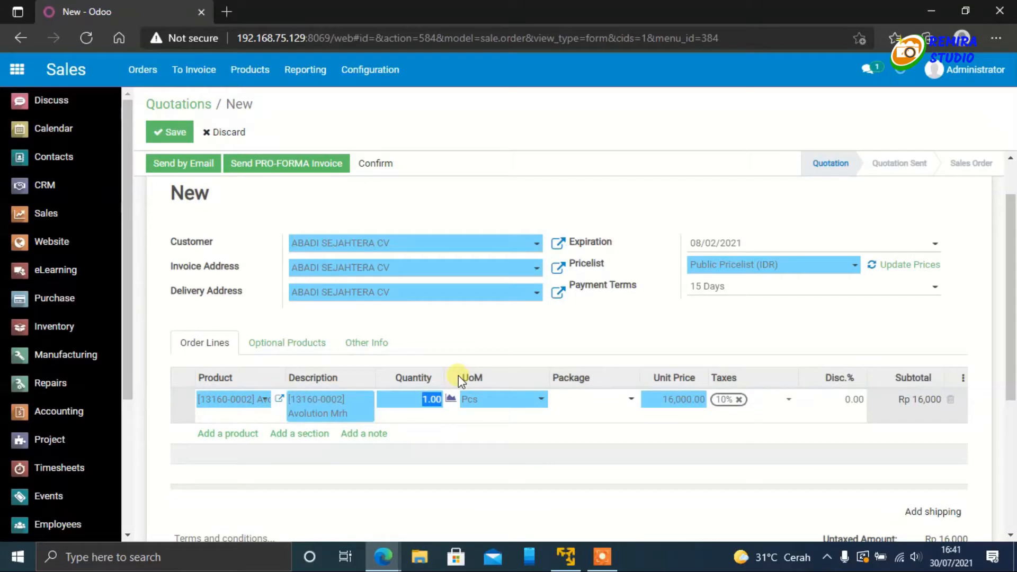
pyautogui.write('50')
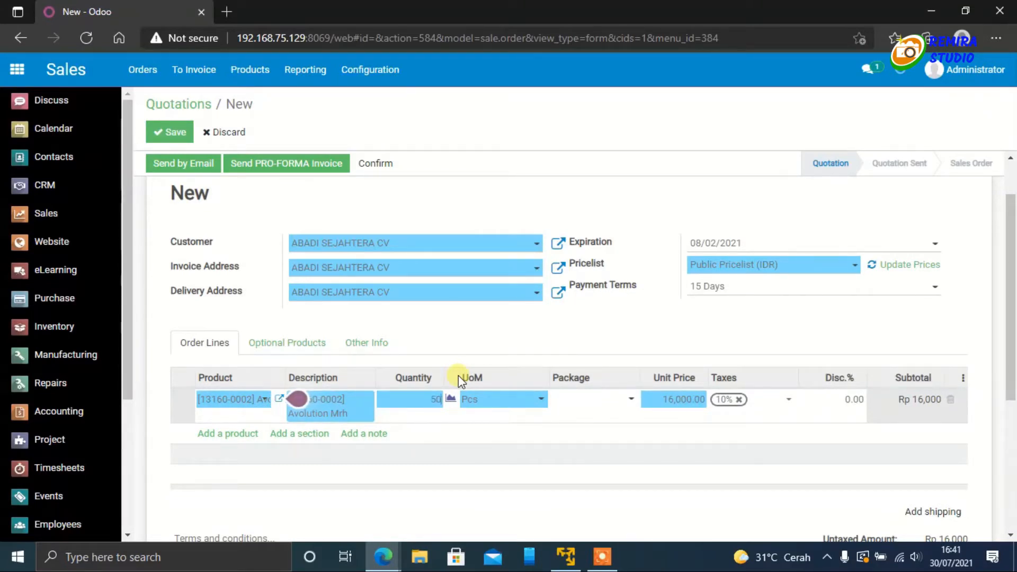
# Step: Add Coca Cola Zero as the second order line with a quantity of 6
pyautogui.click(228, 435)
pyautogui.click(244, 432)
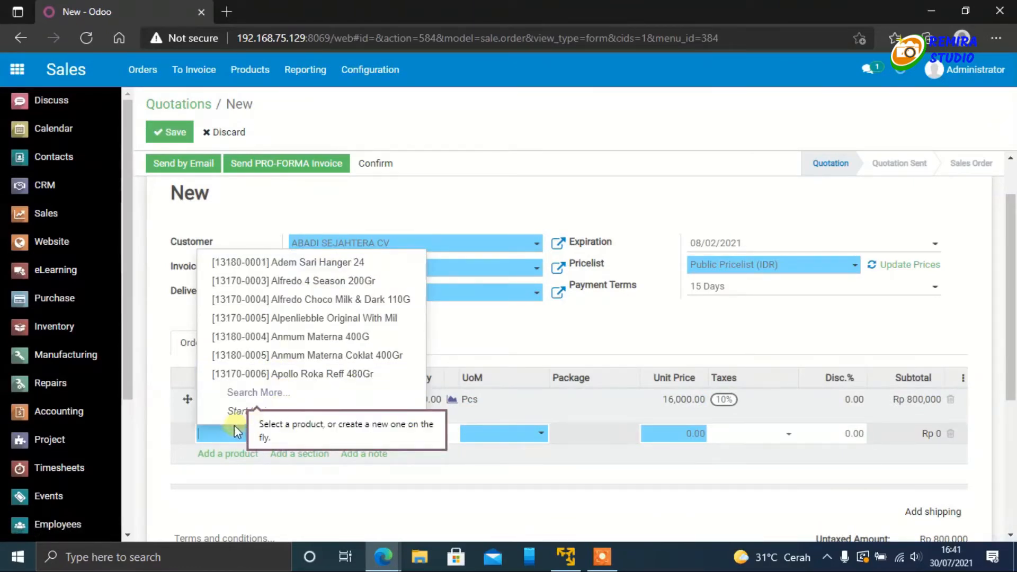
pyautogui.click(258, 393)
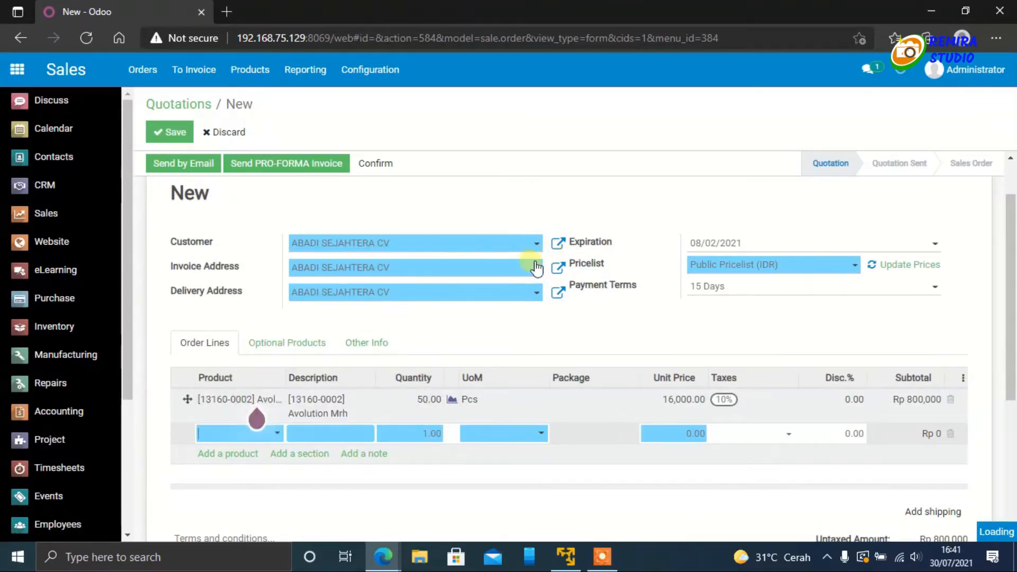
pyautogui.scroll(-1, 453, 317)
pyautogui.scroll(-5, 453, 316)
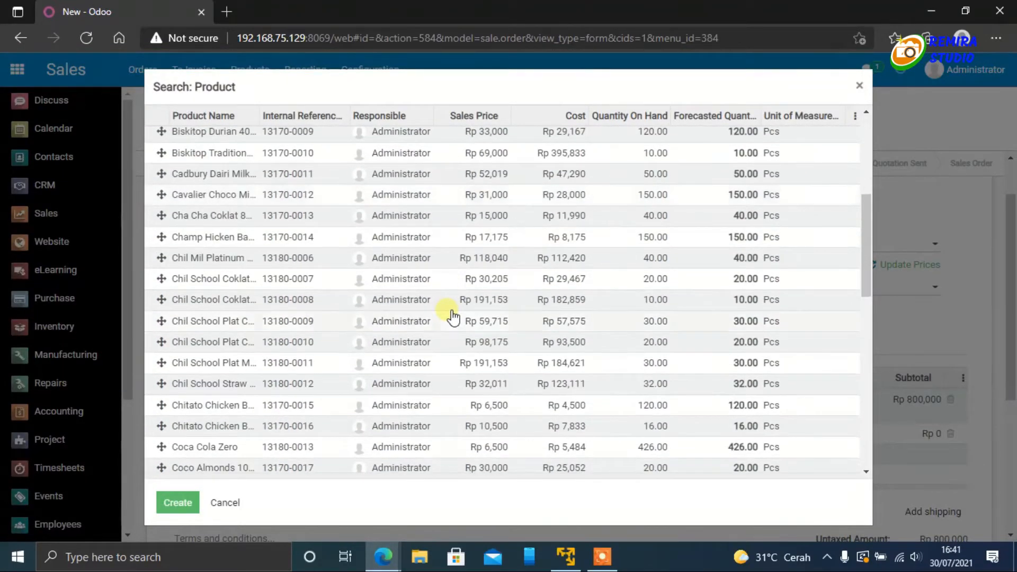
pyautogui.scroll(-1, 454, 317)
pyautogui.click(299, 393)
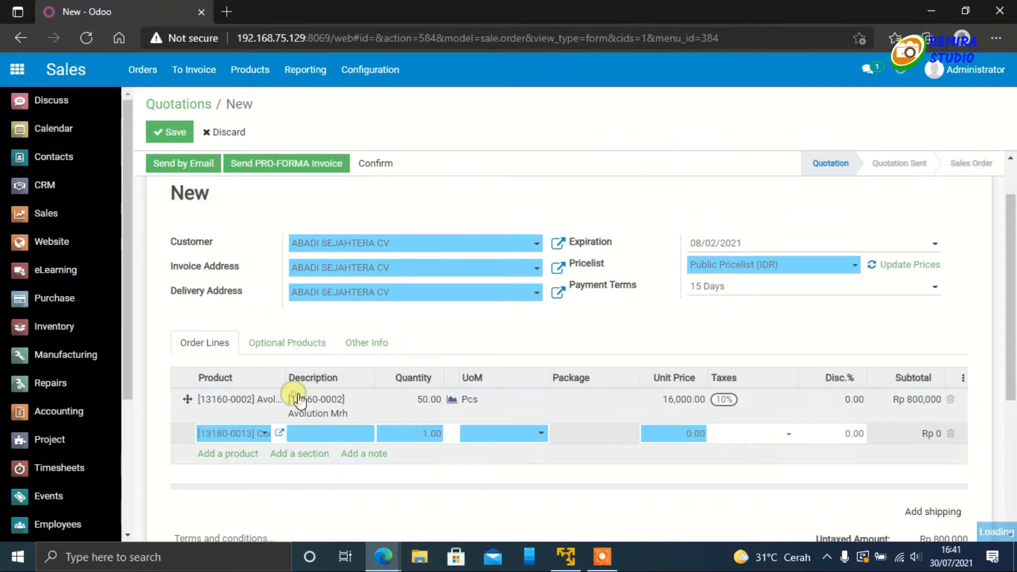
pyautogui.write('6')
# Step: Add Coco Creamy Milk 100Gr as the third order line with a quantity of 12
pyautogui.click(227, 468)
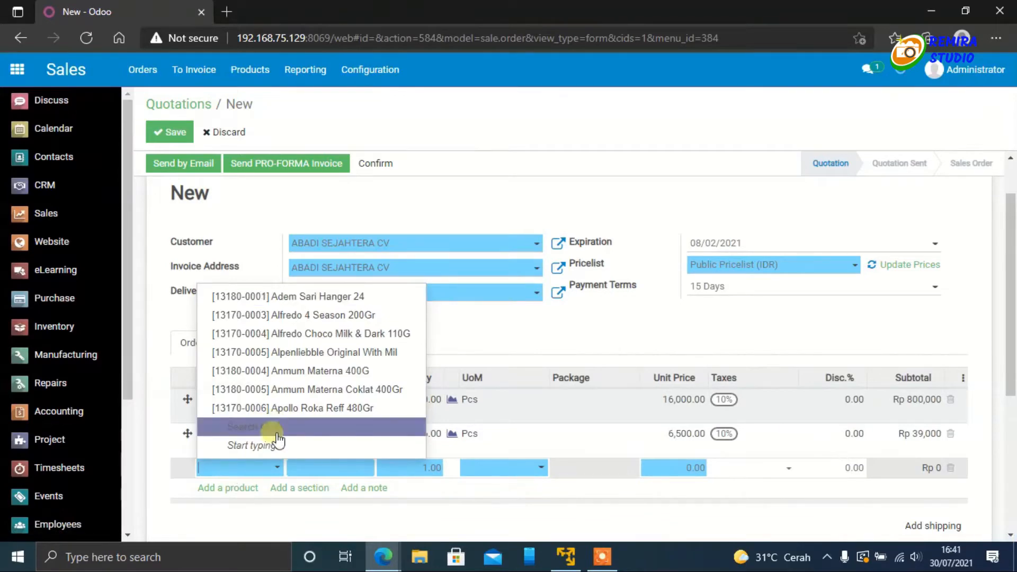
pyautogui.click(268, 427)
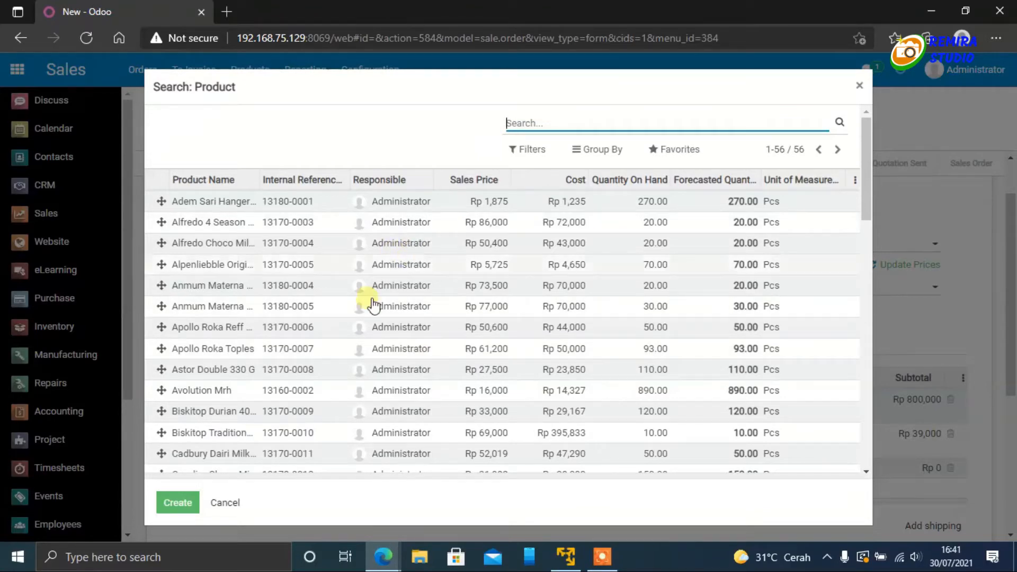
pyautogui.scroll(-5, 371, 310)
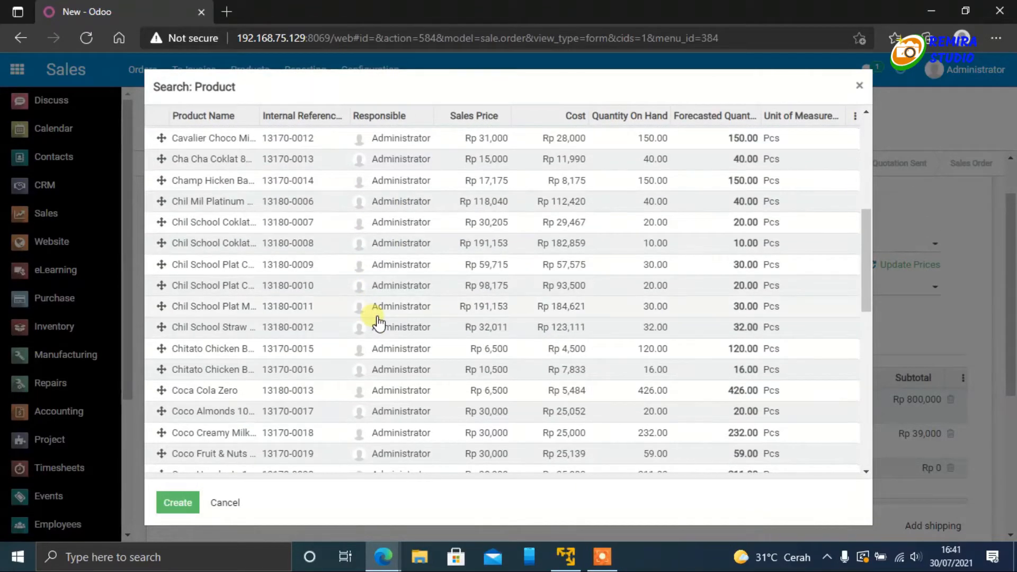
pyautogui.scroll(-1, 376, 323)
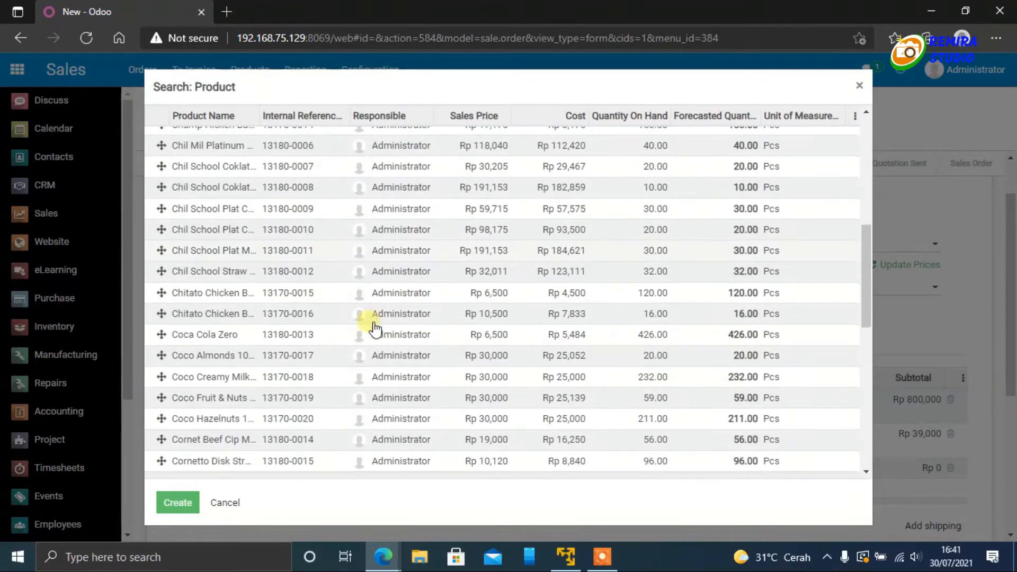
pyautogui.click(259, 377)
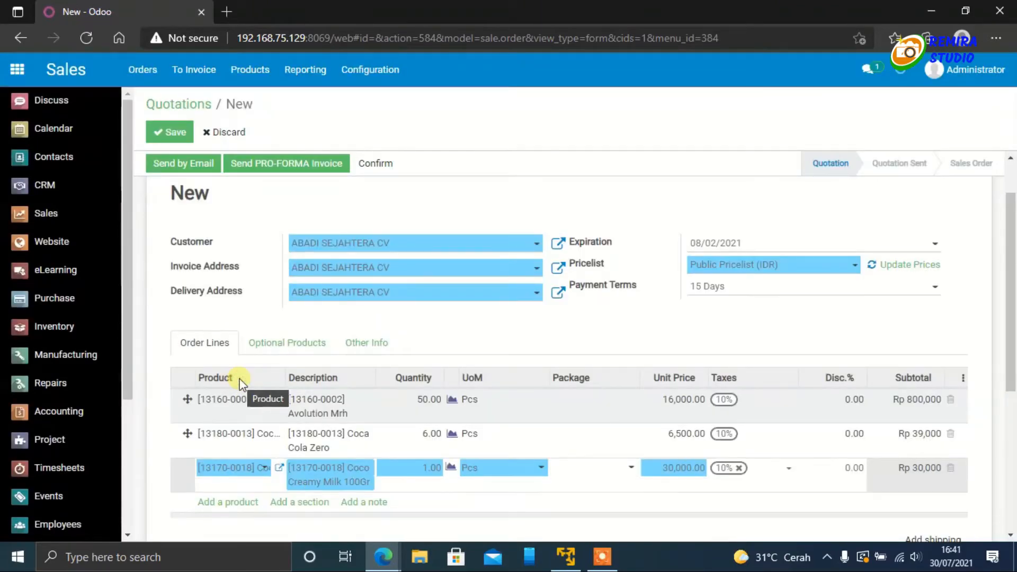
pyautogui.click(416, 468)
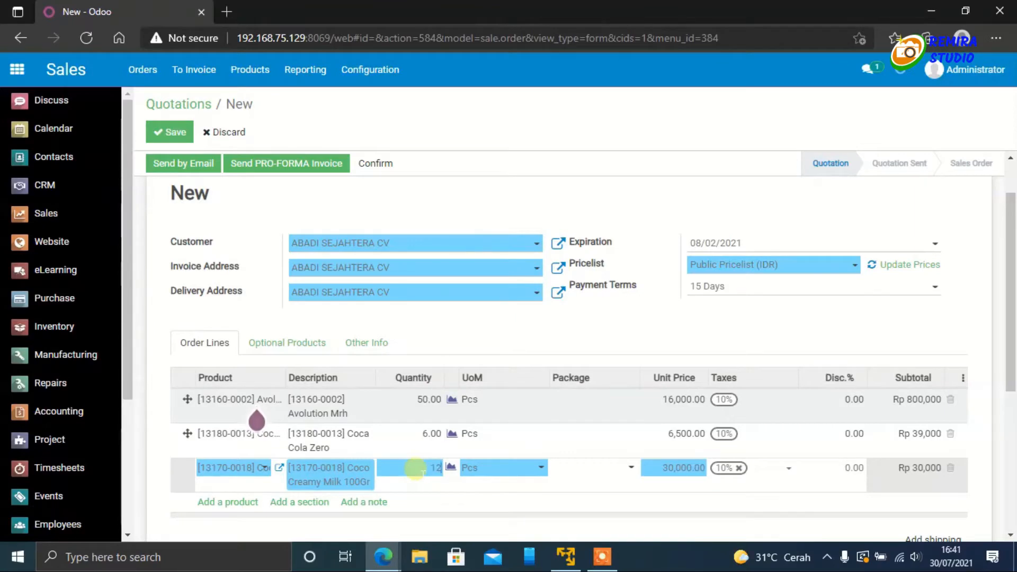
pyautogui.write('12')
# Step: Add Surya 12 as the fourth order line with a quantity of 20 and save the quotation
pyautogui.scroll(-3, 228, 424)
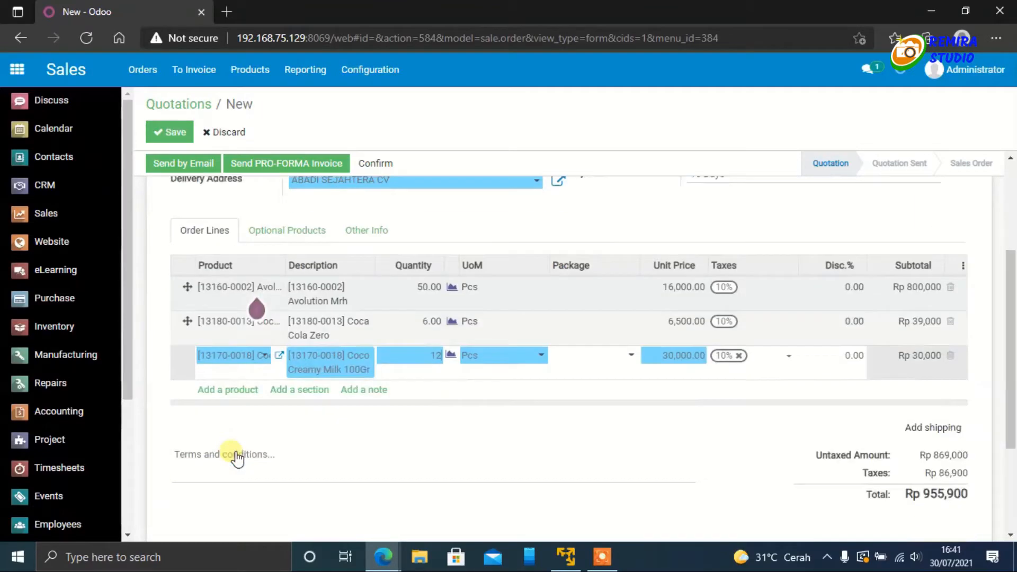
pyautogui.click(245, 327)
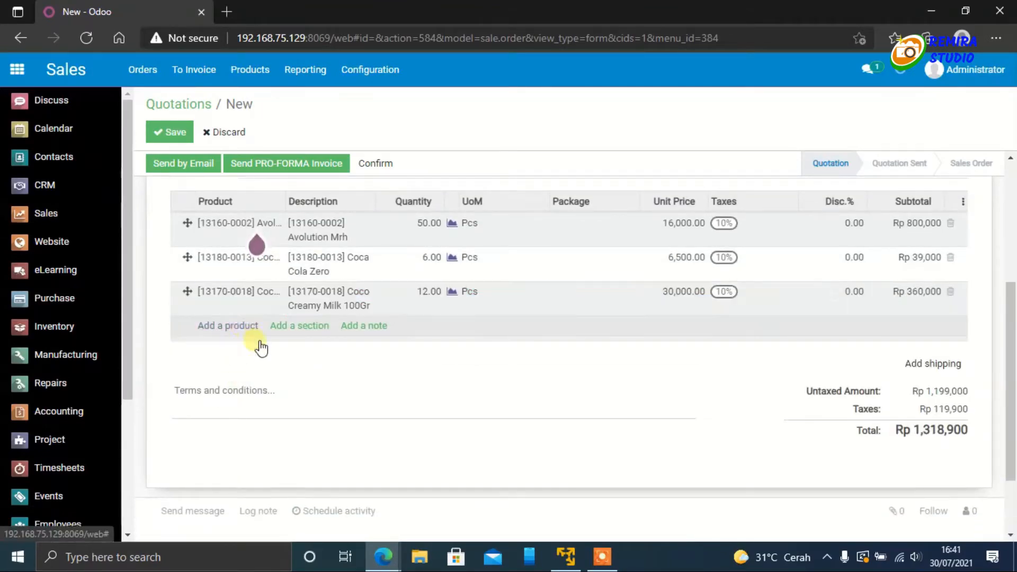
pyautogui.click(263, 329)
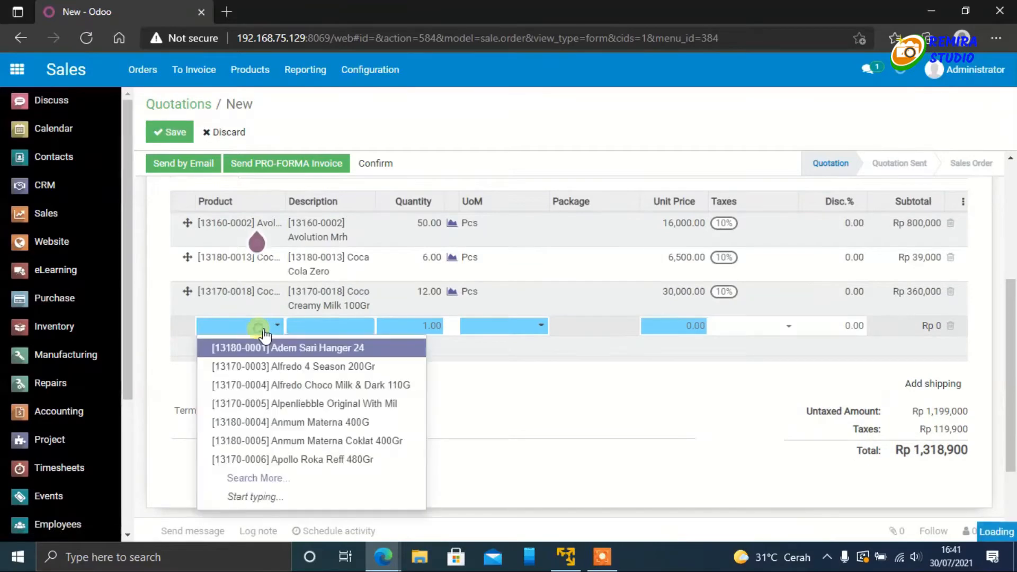
pyautogui.click(247, 477)
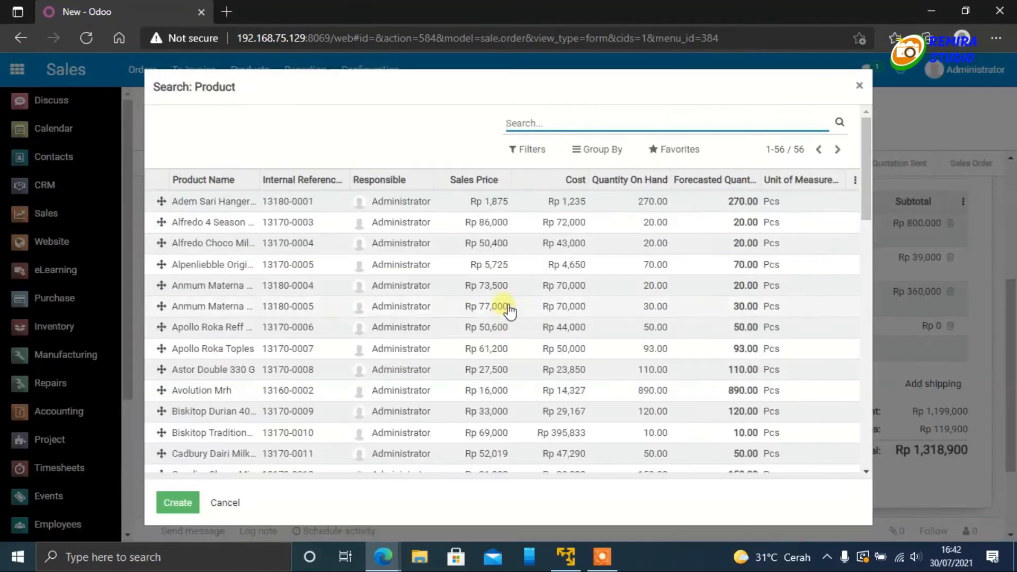
pyautogui.scroll(-5, 508, 311)
pyautogui.scroll(-7, 510, 312)
pyautogui.scroll(2, 509, 312)
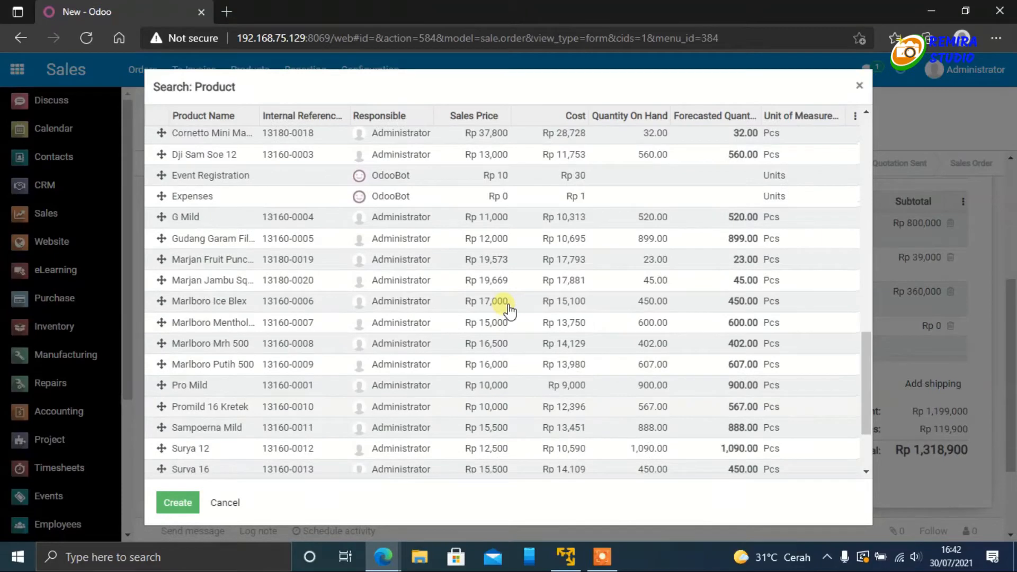
pyautogui.scroll(-1, 510, 312)
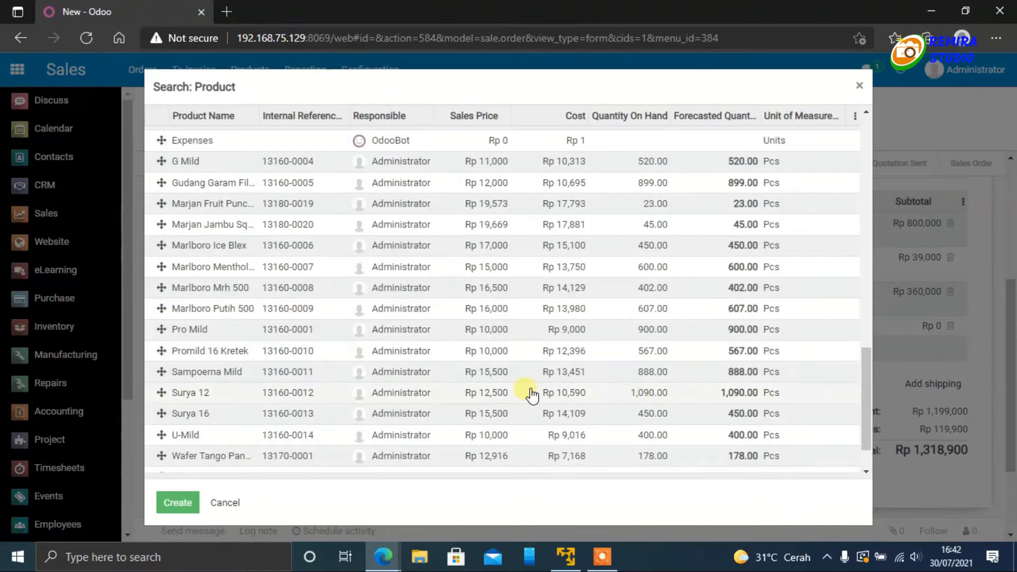
pyautogui.click(630, 399)
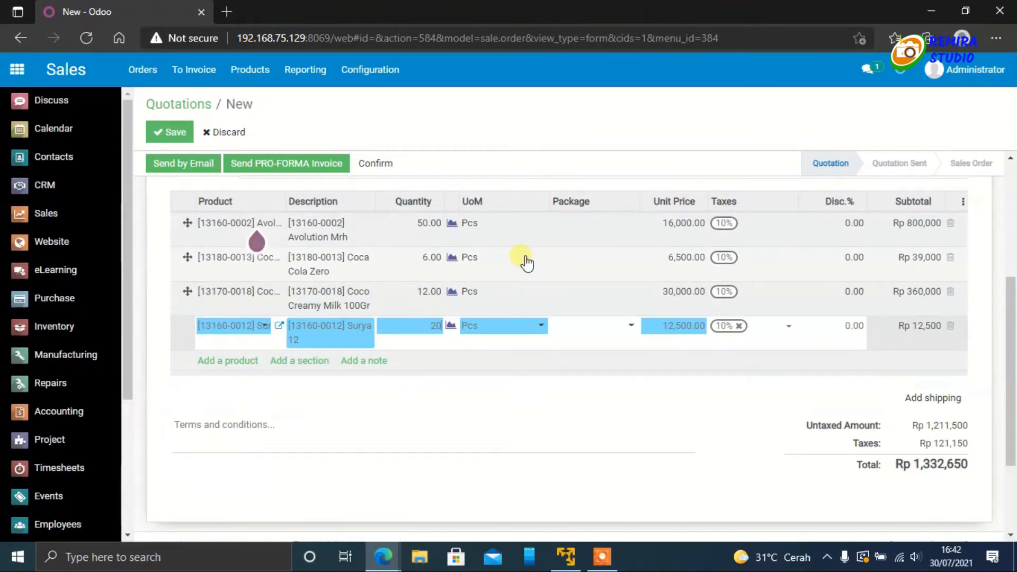
pyautogui.click(527, 403)
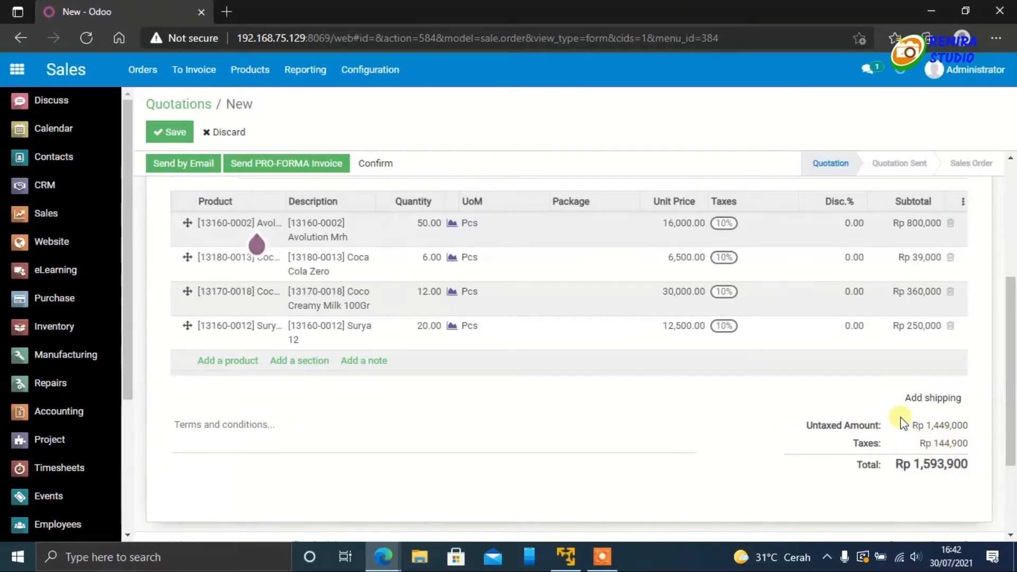
pyautogui.scroll(5, 904, 424)
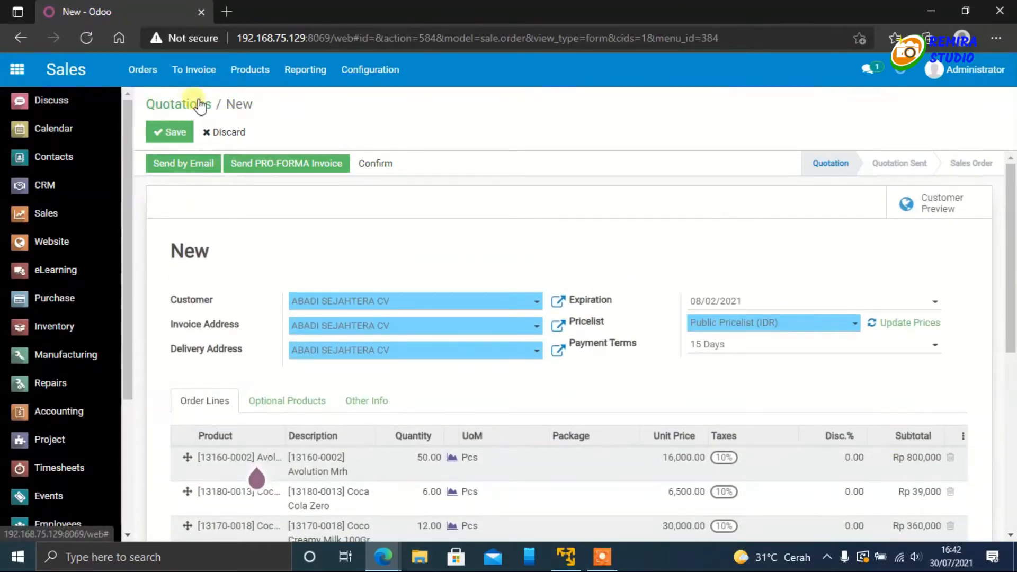
pyautogui.click(177, 134)
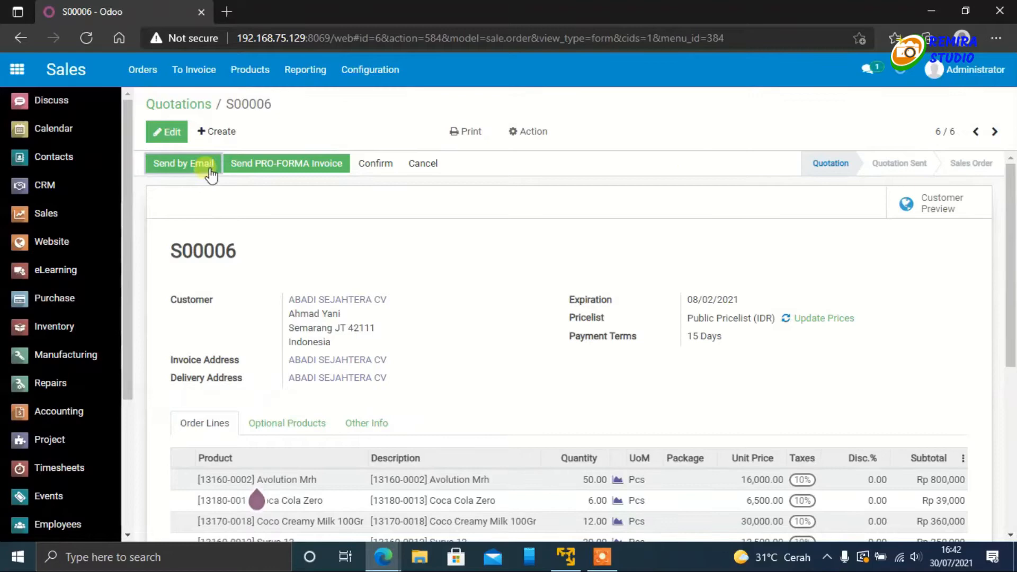
# Step: Switch to the customer's portal window and reload it to check whether the quotation is listed under Documents
pyautogui.moveTo(381, 561)
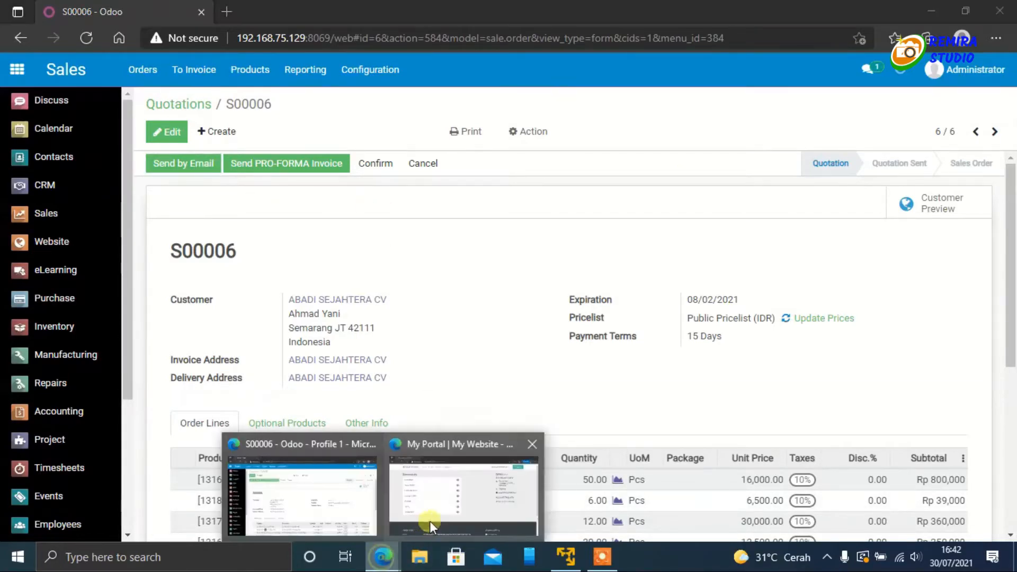
pyautogui.click(440, 511)
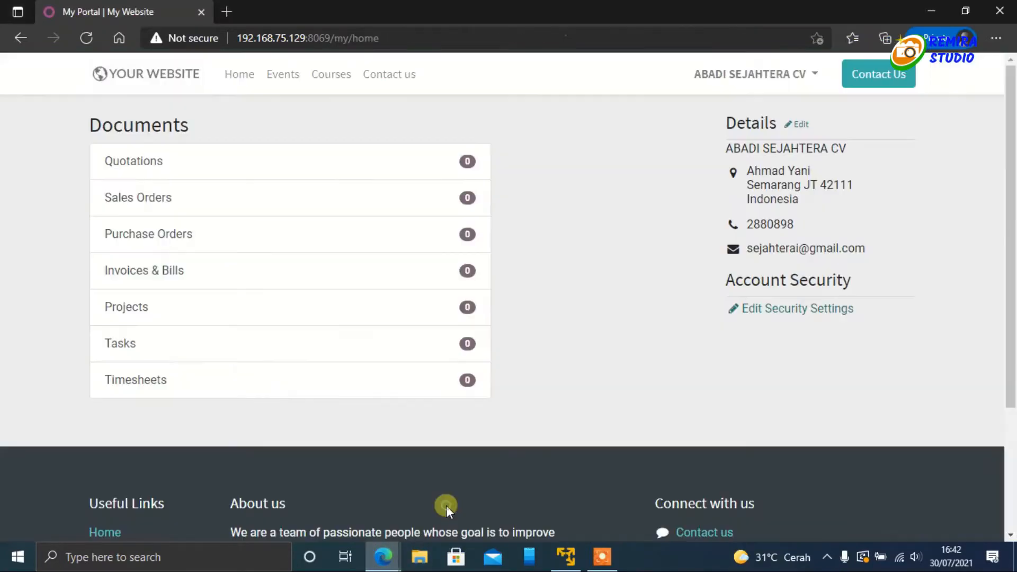
pyautogui.click(84, 41)
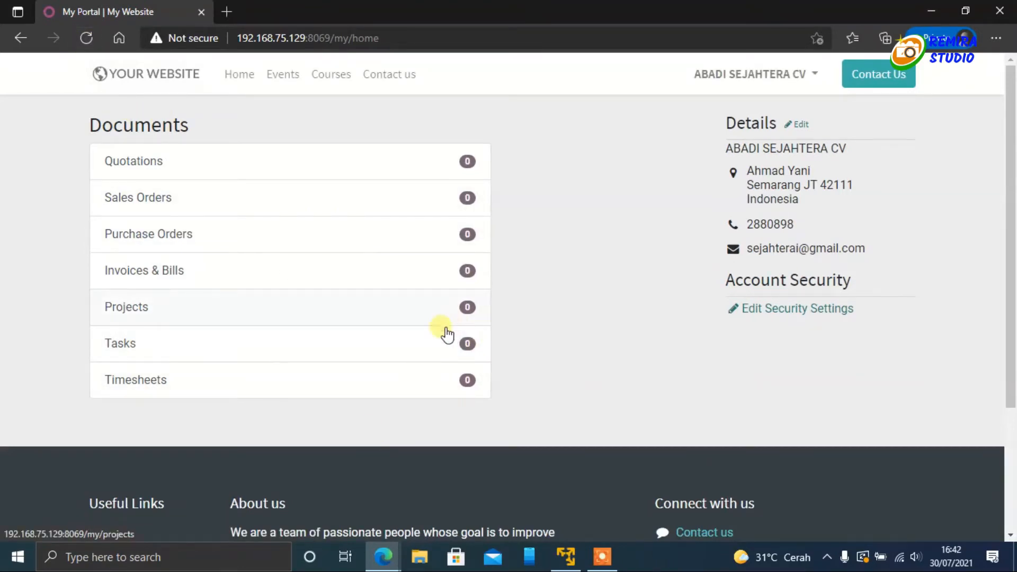
# Step: Return to the administrator's Sales window, email the quotation and its PDF to ABADI SEJAHTERA CV, and check the conversation notifications
pyautogui.moveTo(380, 554)
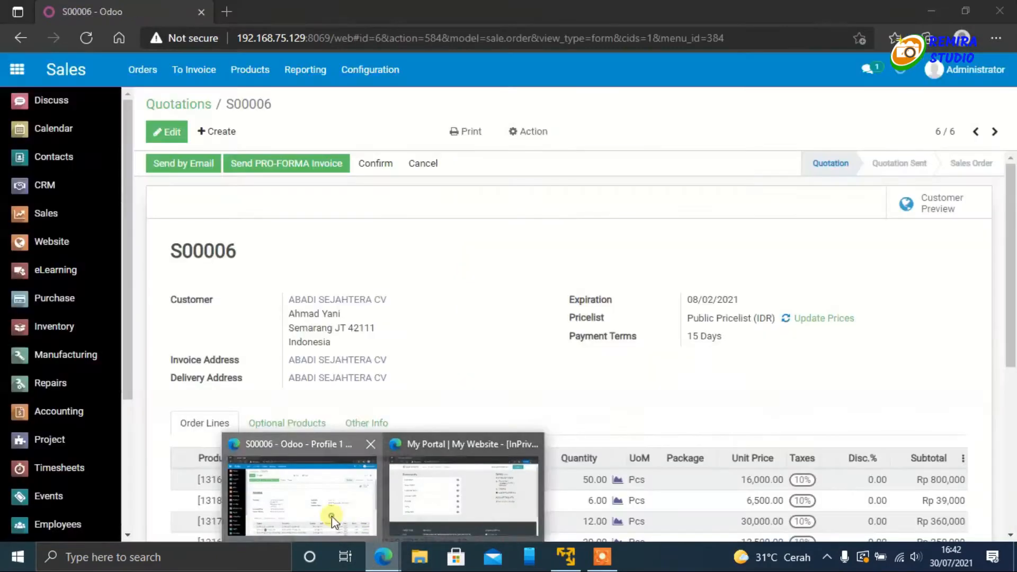
pyautogui.click(334, 522)
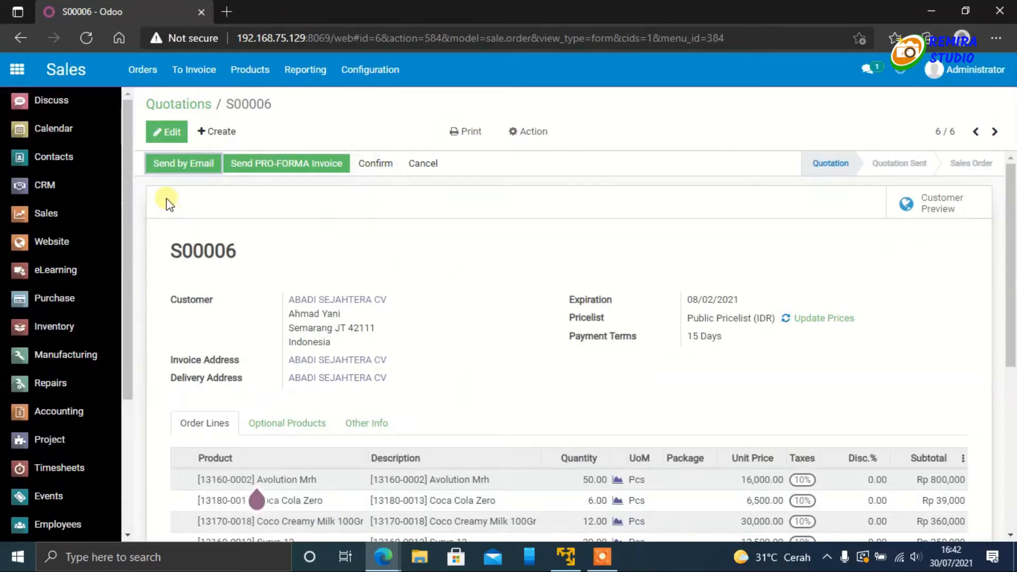
pyautogui.click(181, 166)
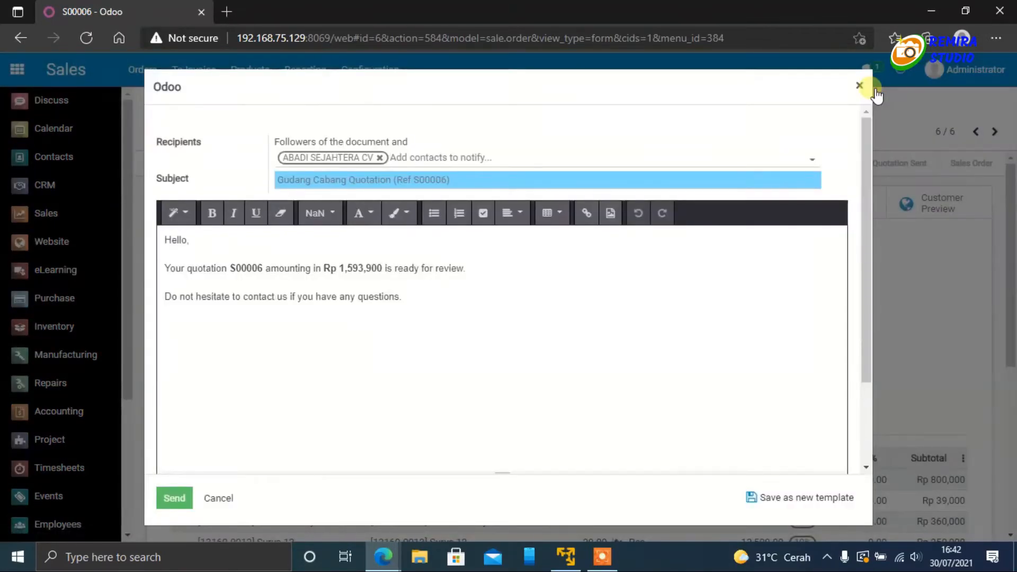
pyautogui.scroll(-2, 302, 344)
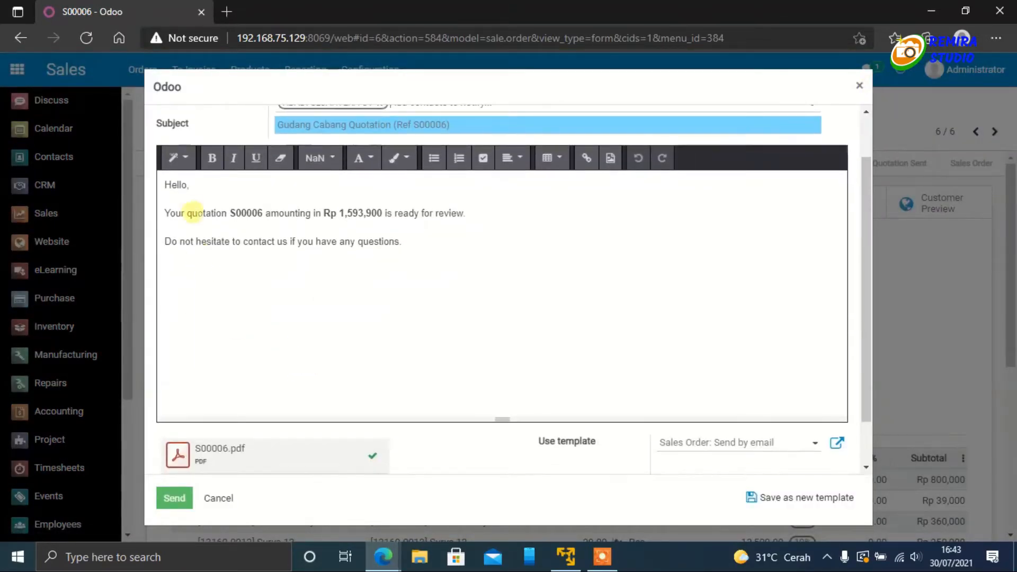
pyautogui.scroll(-1, 322, 285)
pyautogui.moveTo(177, 399)
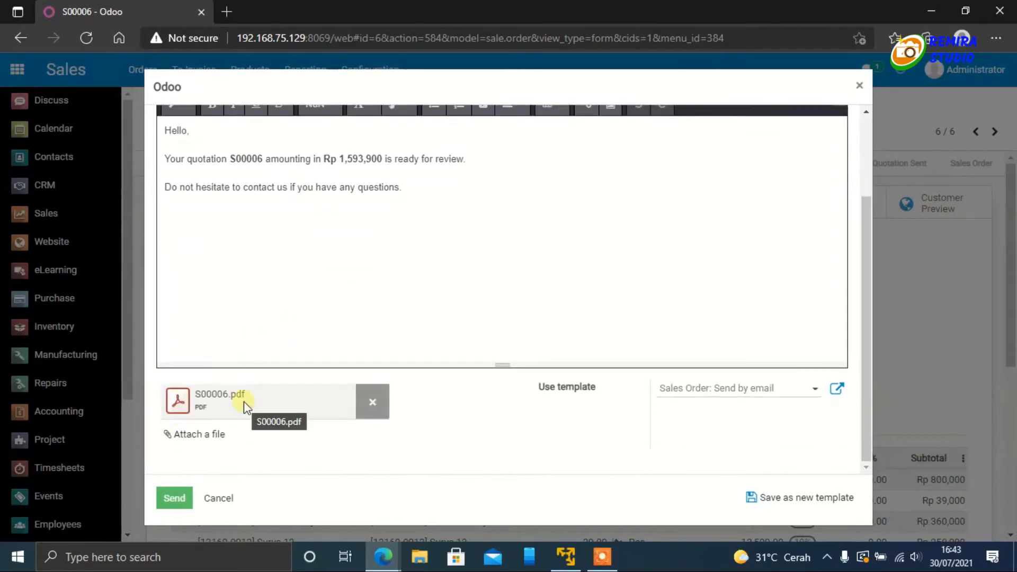
pyautogui.scroll(2, 159, 446)
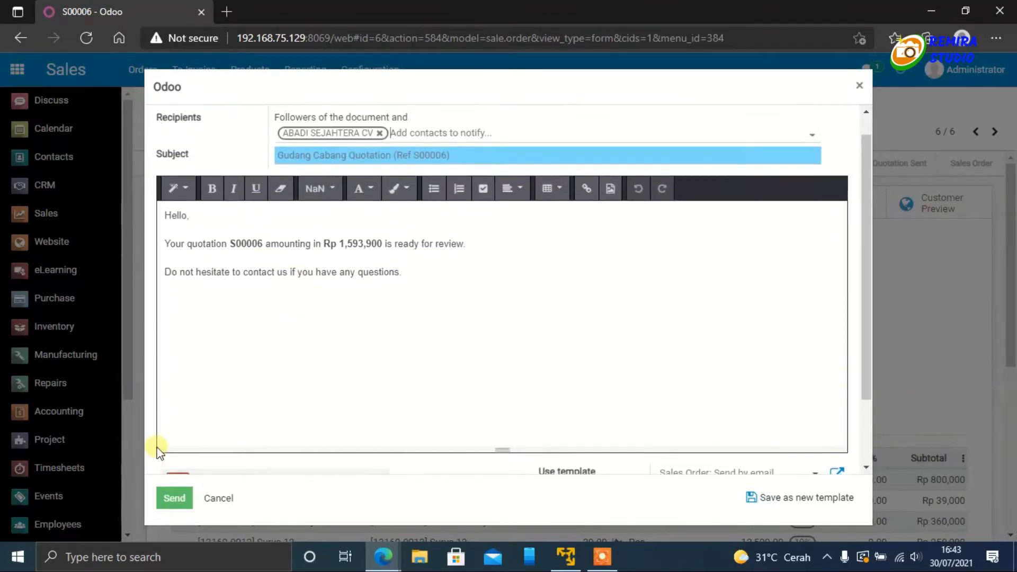
pyautogui.click(175, 501)
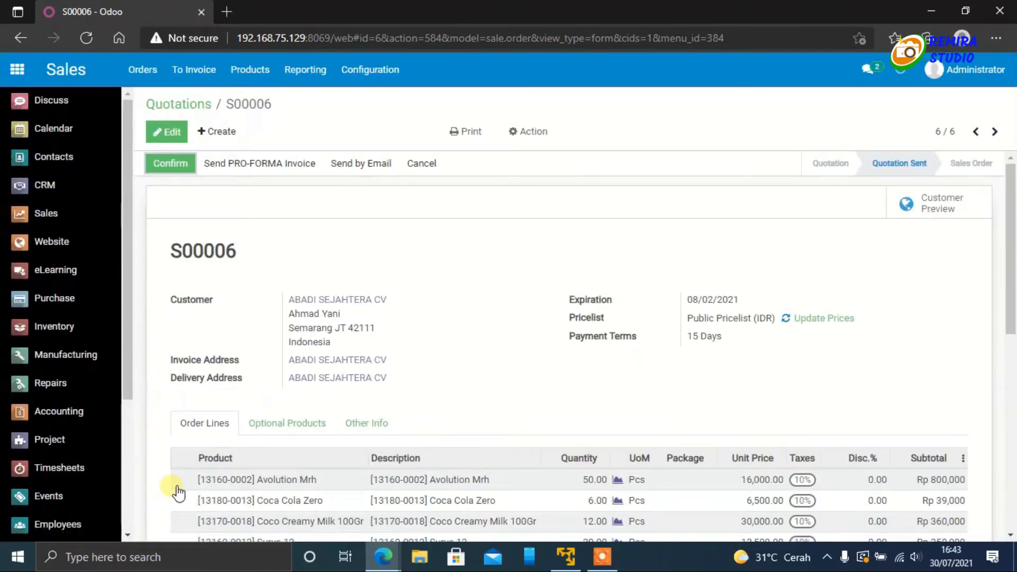
pyautogui.click(869, 69)
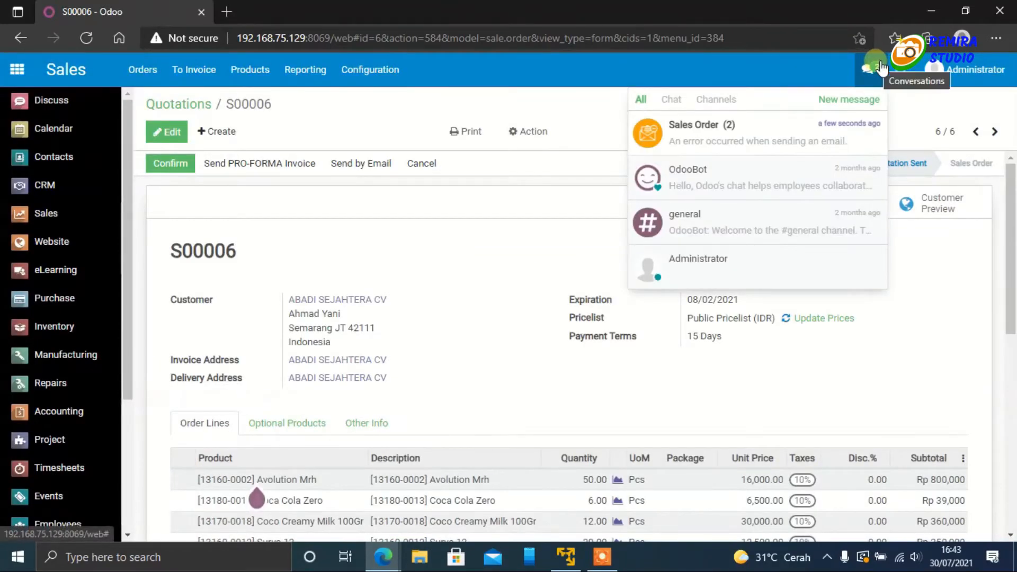
pyautogui.click(880, 68)
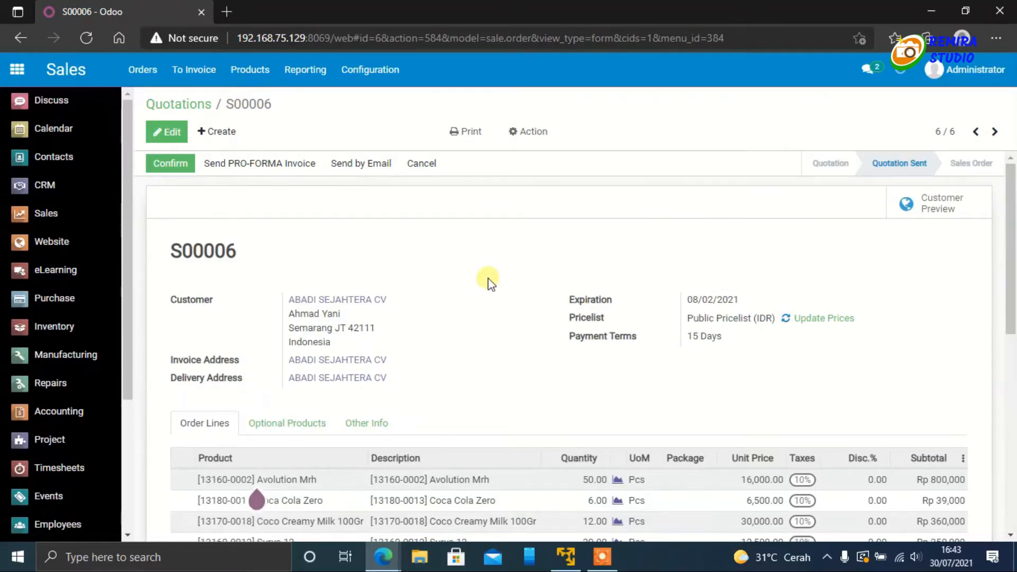
# Step: Switch to the customer's portal window, reload it, and open the new quotation from the Quotations list
pyautogui.click(383, 556)
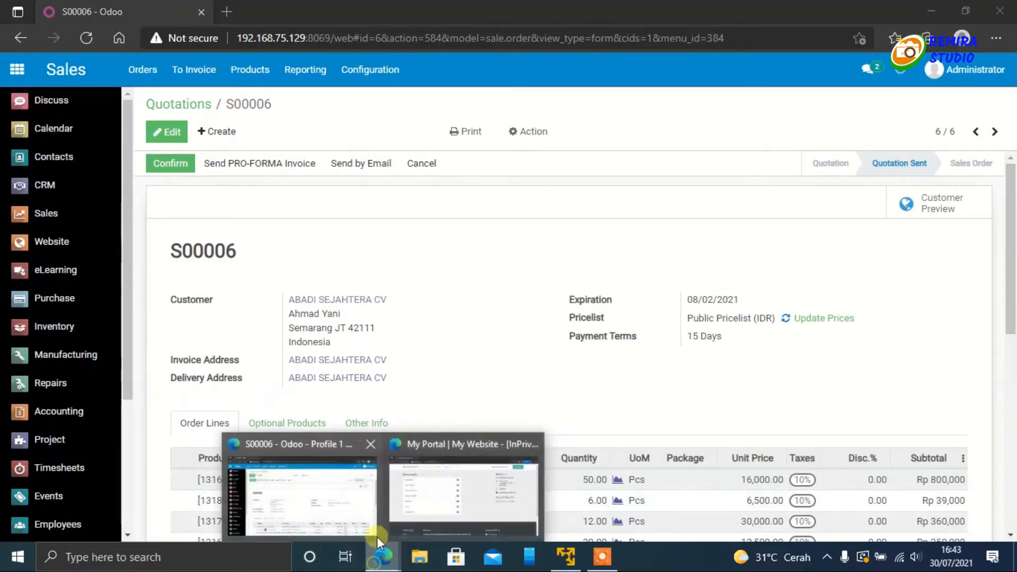
pyautogui.click(438, 485)
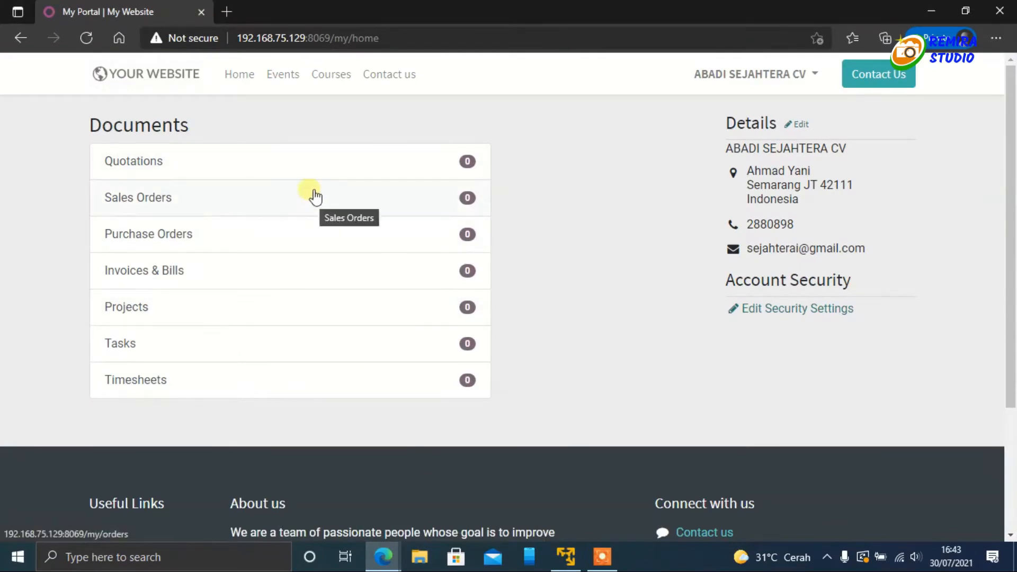
pyautogui.click(87, 37)
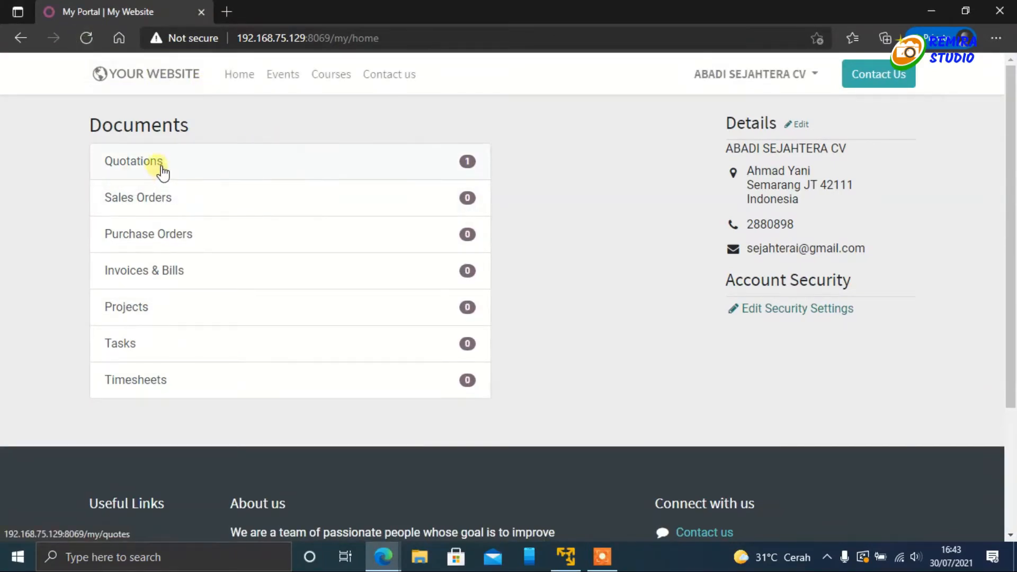
pyautogui.click(133, 165)
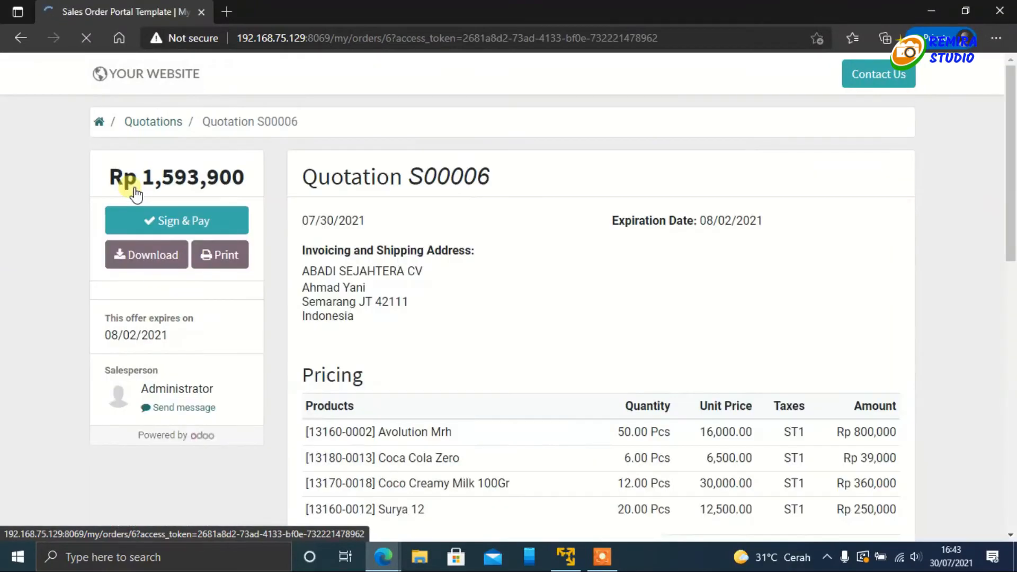
# Step: Examine the portal quotation's addresses, pricing, payment terms, response options and message history
pyautogui.scroll(-2, 434, 285)
pyautogui.scroll(1, 434, 284)
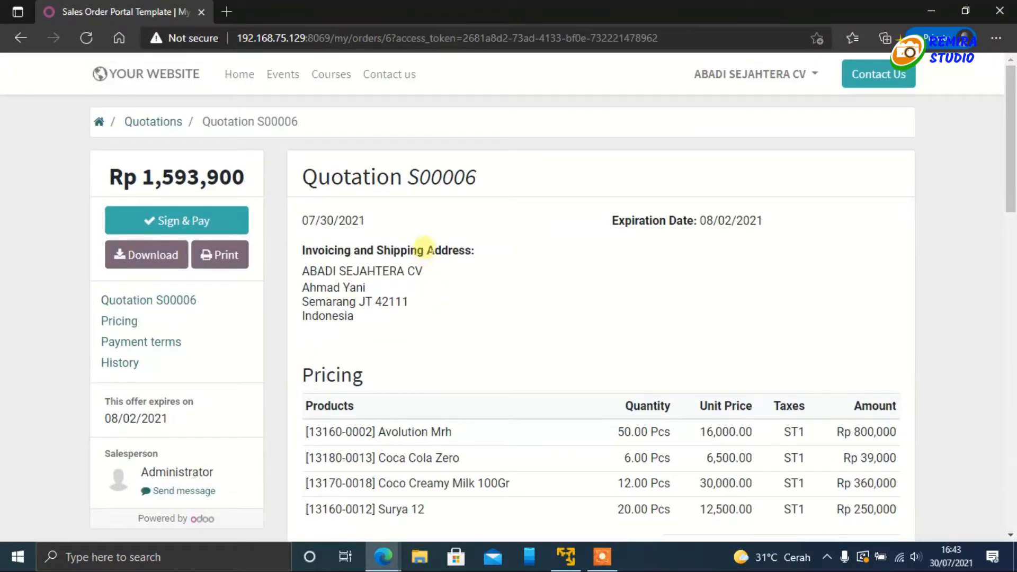
pyautogui.scroll(-4, 424, 248)
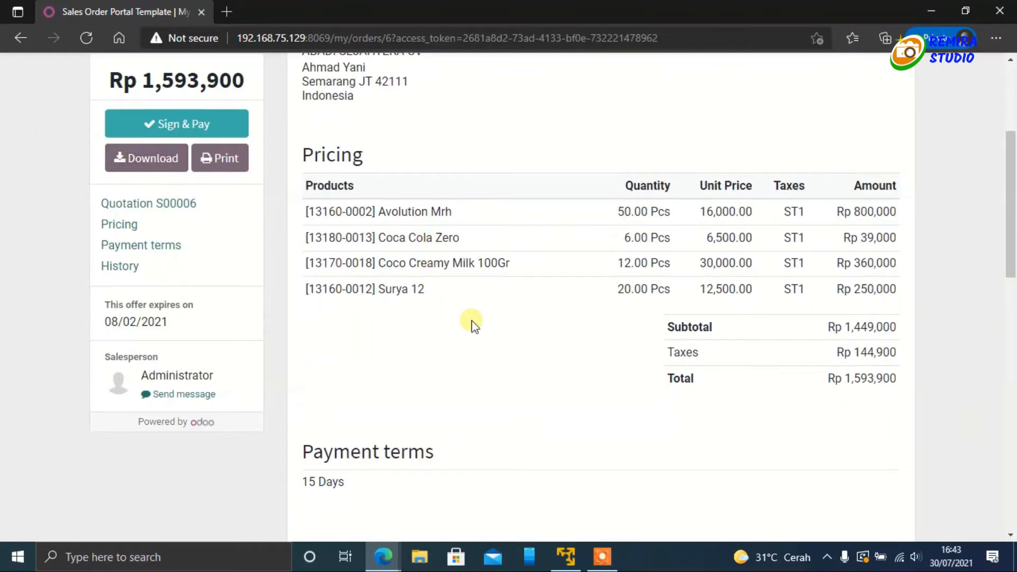
pyautogui.scroll(4, 473, 322)
pyautogui.scroll(-5, 472, 322)
pyautogui.scroll(-3, 471, 323)
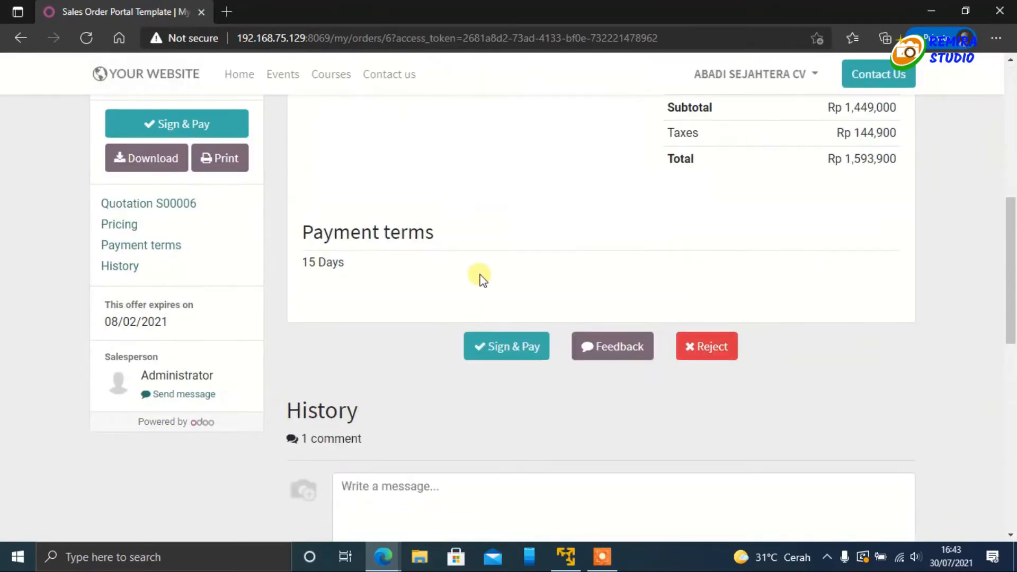
pyautogui.scroll(8, 480, 276)
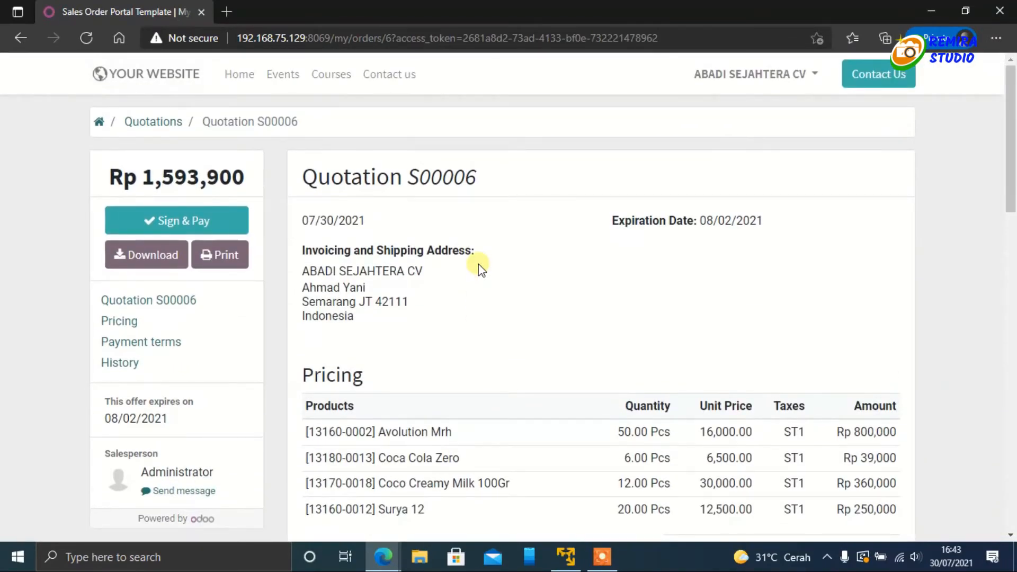
pyautogui.scroll(-3, 479, 264)
pyautogui.scroll(-8, 478, 264)
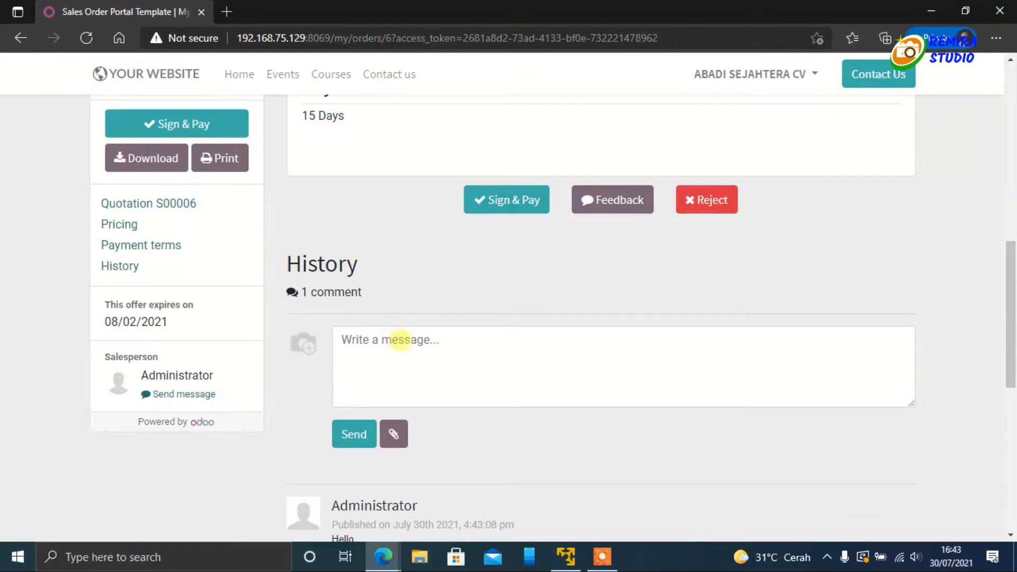
pyautogui.scroll(-1, 397, 341)
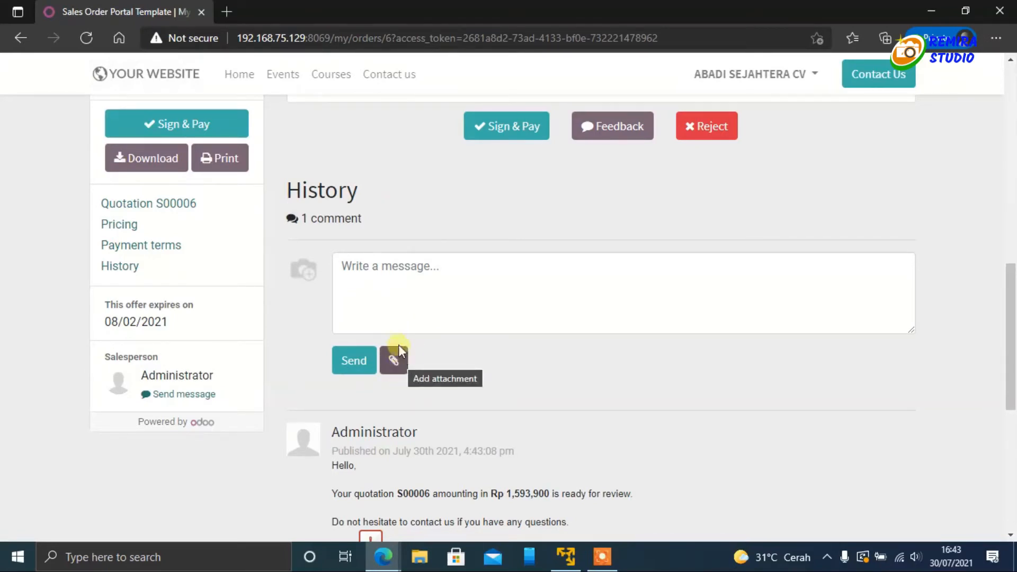
# Step: Post the message "Oke Saya setuju dengan harganya" in the quotation's History section as the customer
pyautogui.click(368, 276)
pyautogui.scroll(10, 367, 276)
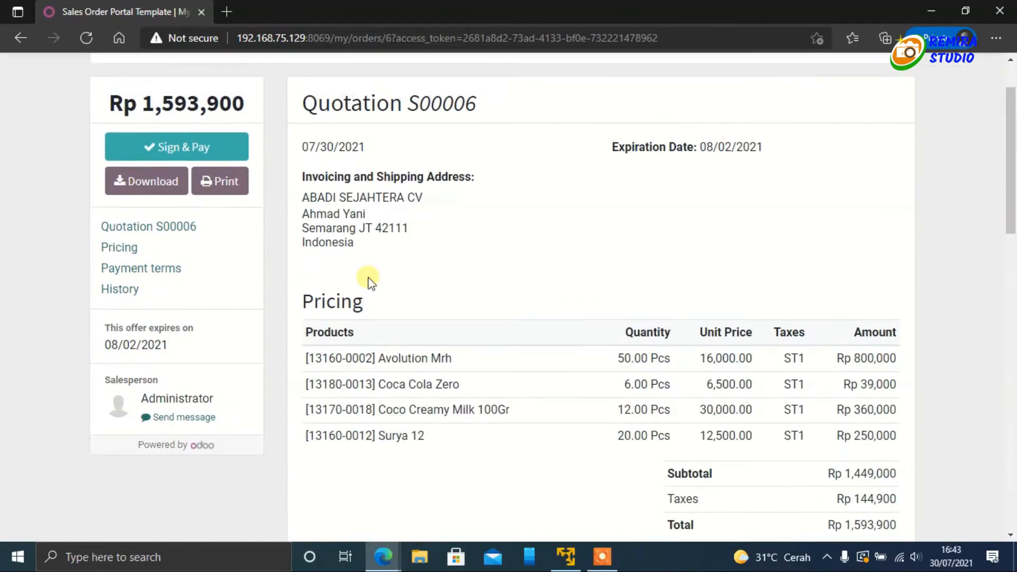
pyautogui.scroll(-10, 370, 279)
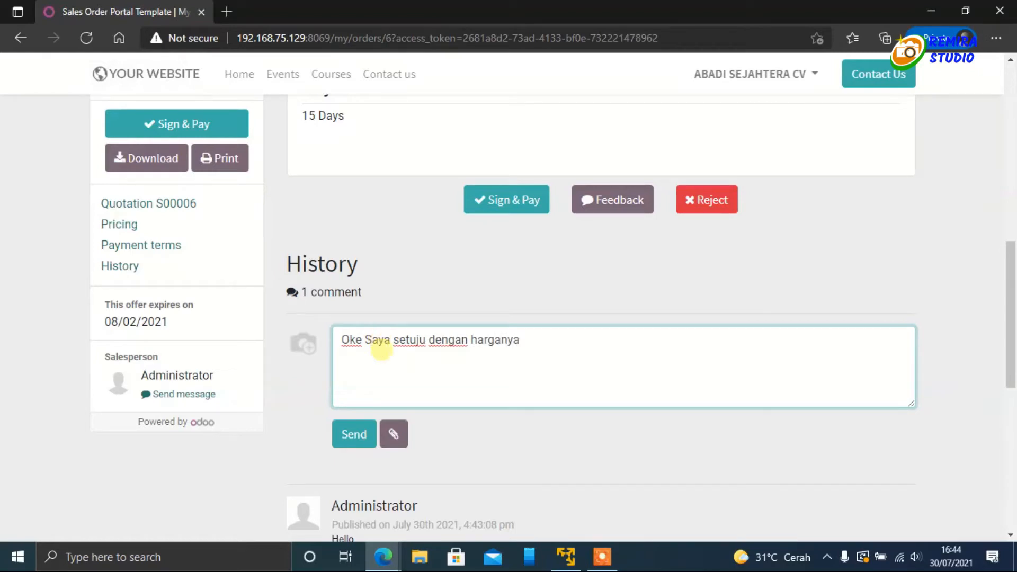
pyautogui.click(354, 444)
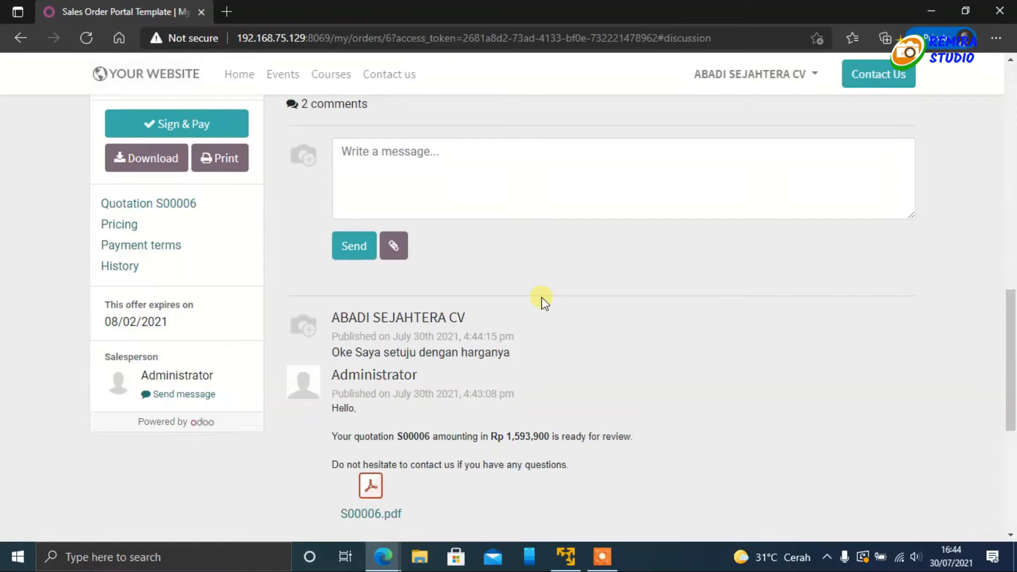
# Step: Review the posted comment in the portal, and reload the same quotation in the administrator's Sales window
pyautogui.scroll(4, 541, 297)
pyautogui.scroll(-5, 542, 297)
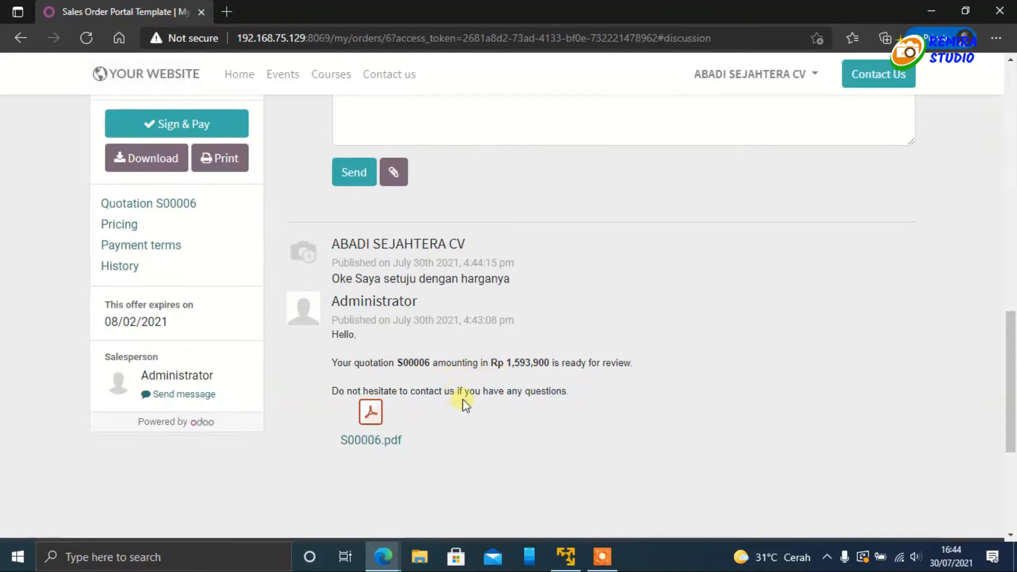
pyautogui.scroll(15, 447, 408)
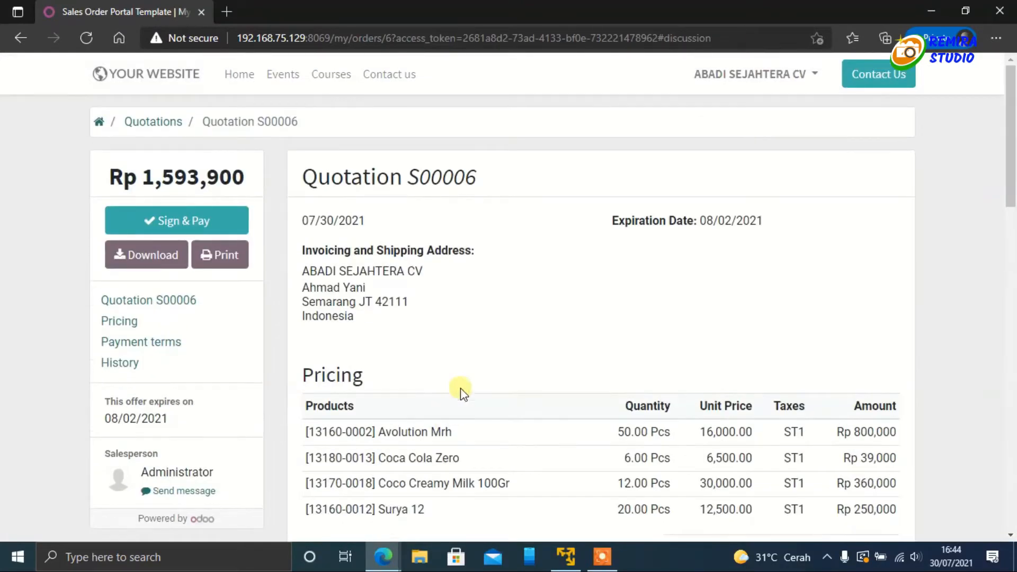
pyautogui.scroll(-3, 462, 392)
pyautogui.scroll(2, 524, 355)
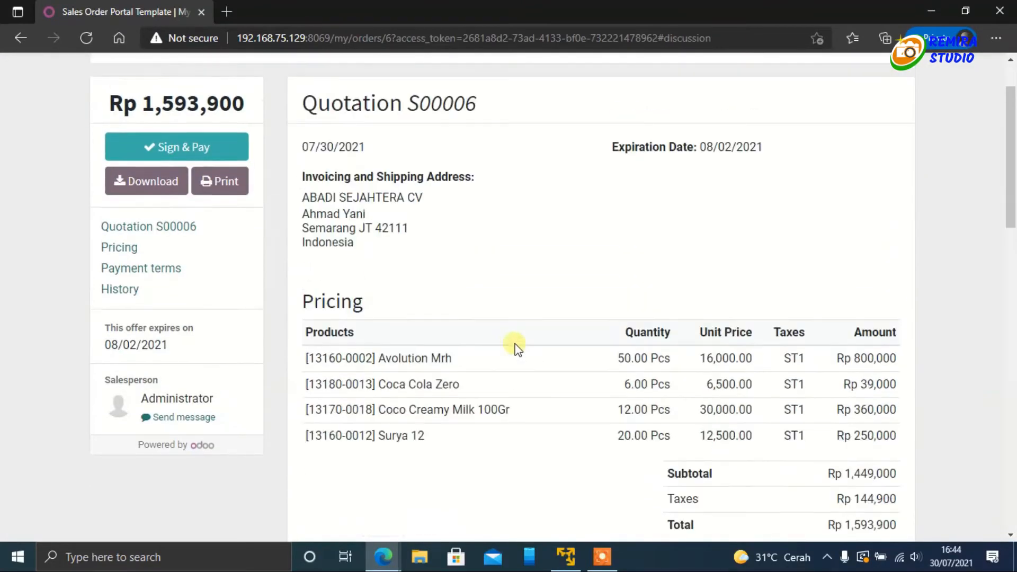
pyautogui.click(383, 556)
pyautogui.click(360, 522)
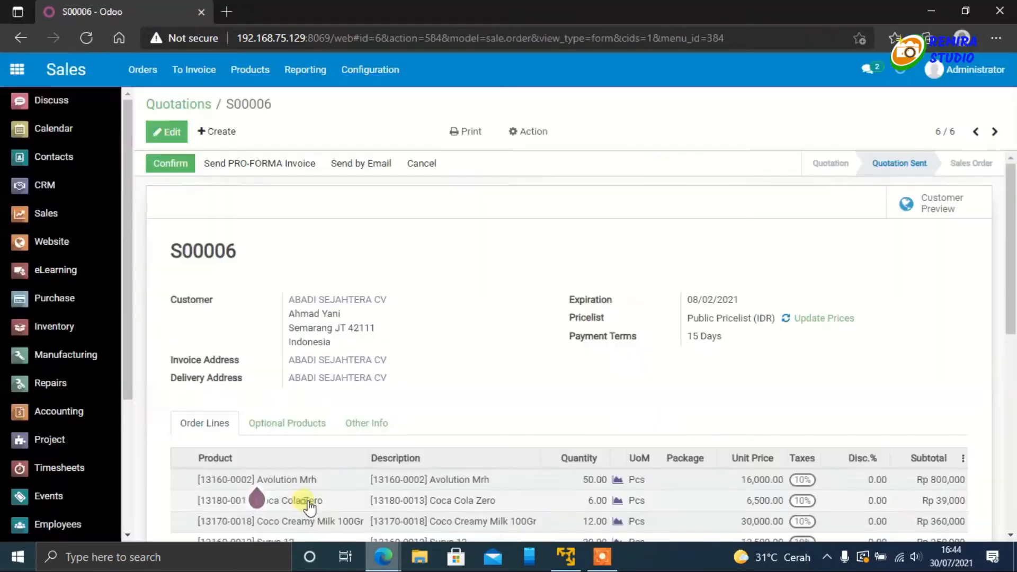
pyautogui.scroll(-9, 418, 323)
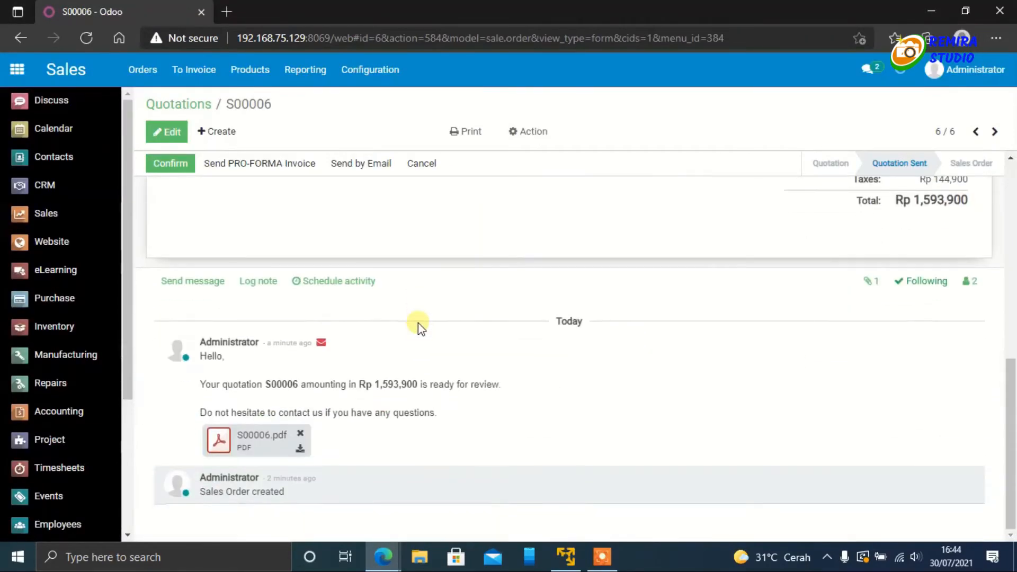
pyautogui.scroll(10, 418, 323)
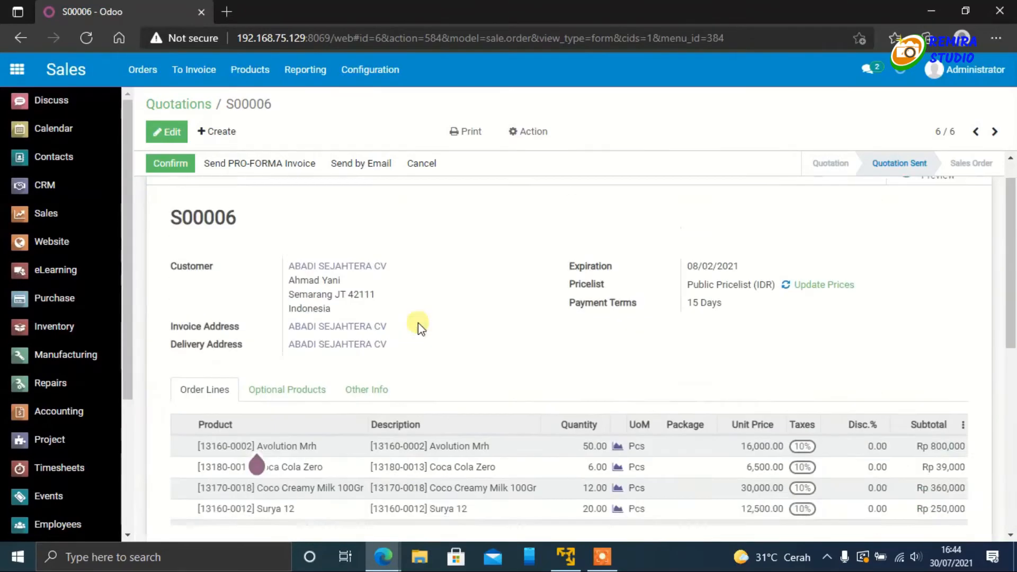
pyautogui.click(88, 39)
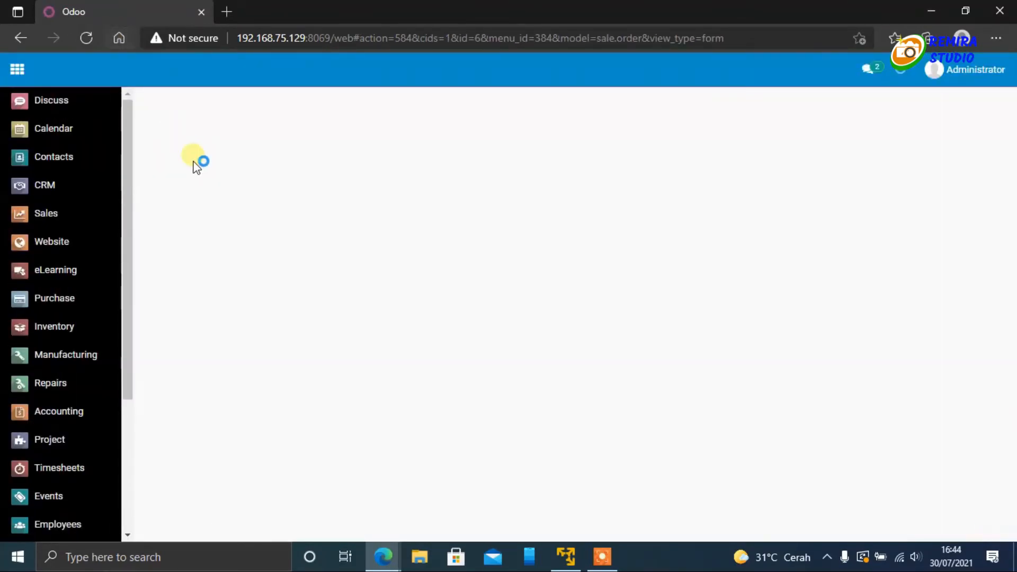
# Step: Read the customer's message in the quotation's message log, view the sender's contact record, and return to the quotation
pyautogui.scroll(-10, 416, 258)
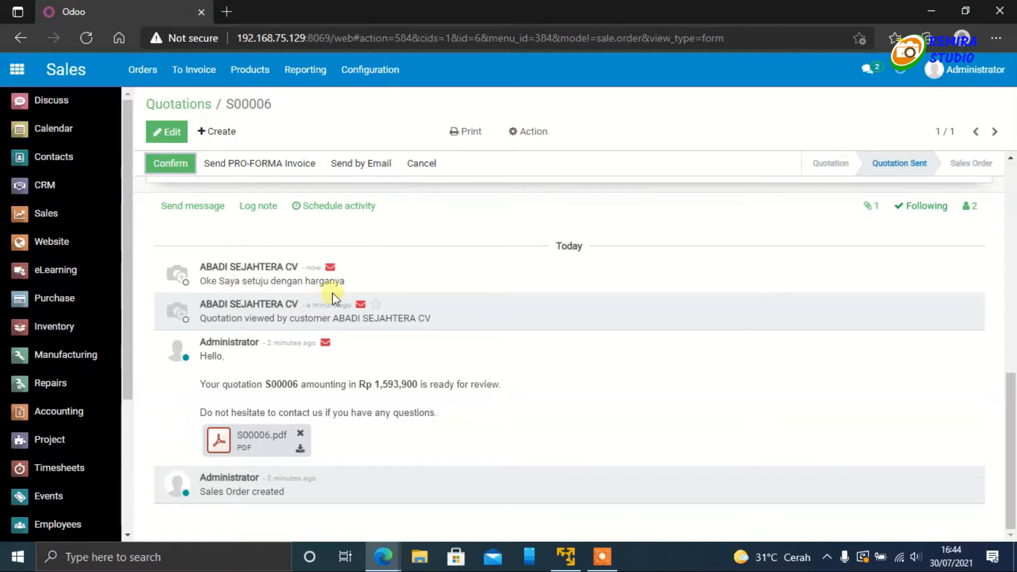
pyautogui.scroll(5, 371, 429)
pyautogui.scroll(-5, 370, 427)
pyautogui.click(254, 269)
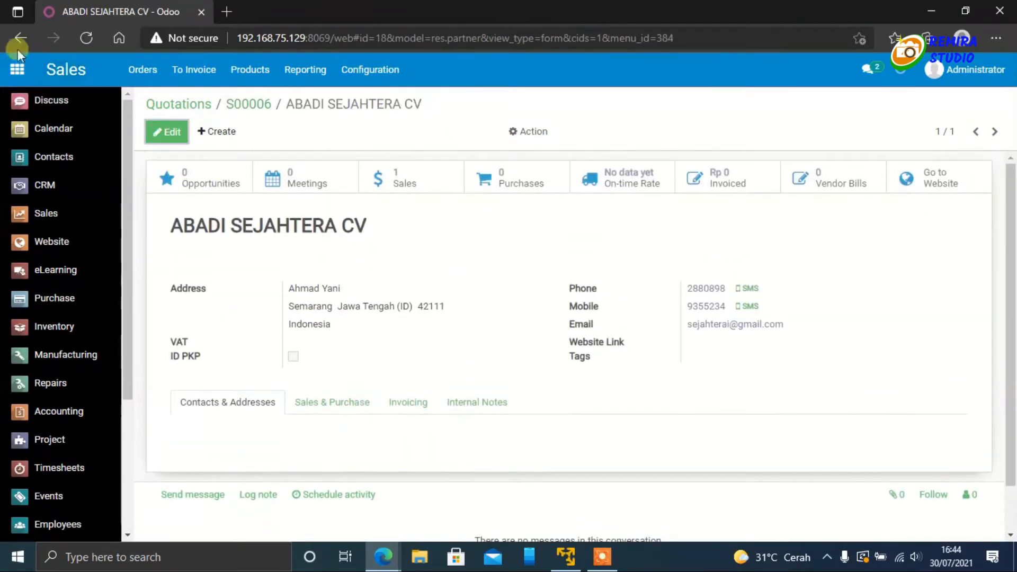
pyautogui.click(20, 38)
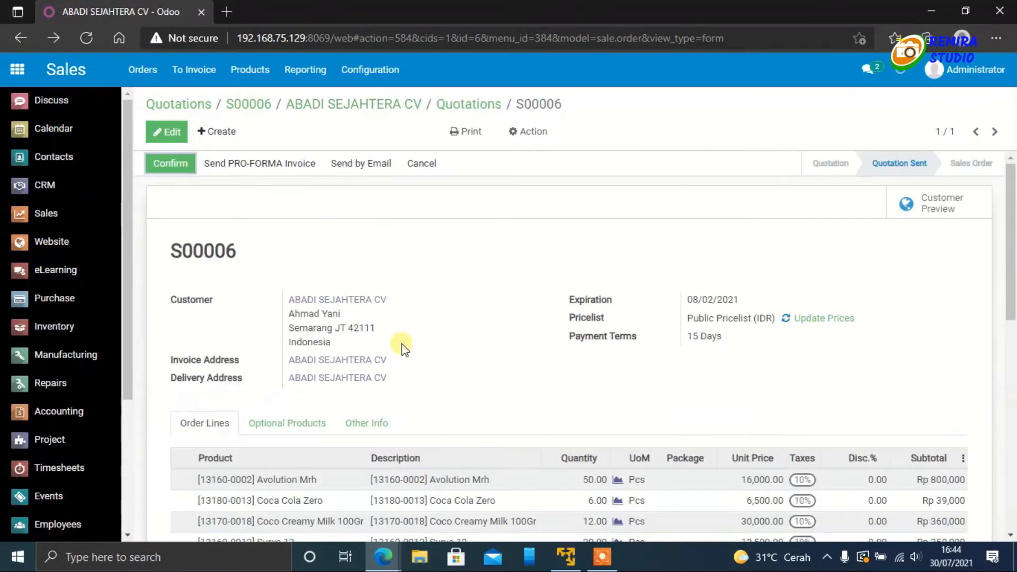
# Step: Send the message "Baik akan di delivery ASAP" to the quotation's followers
pyautogui.scroll(-10, 407, 345)
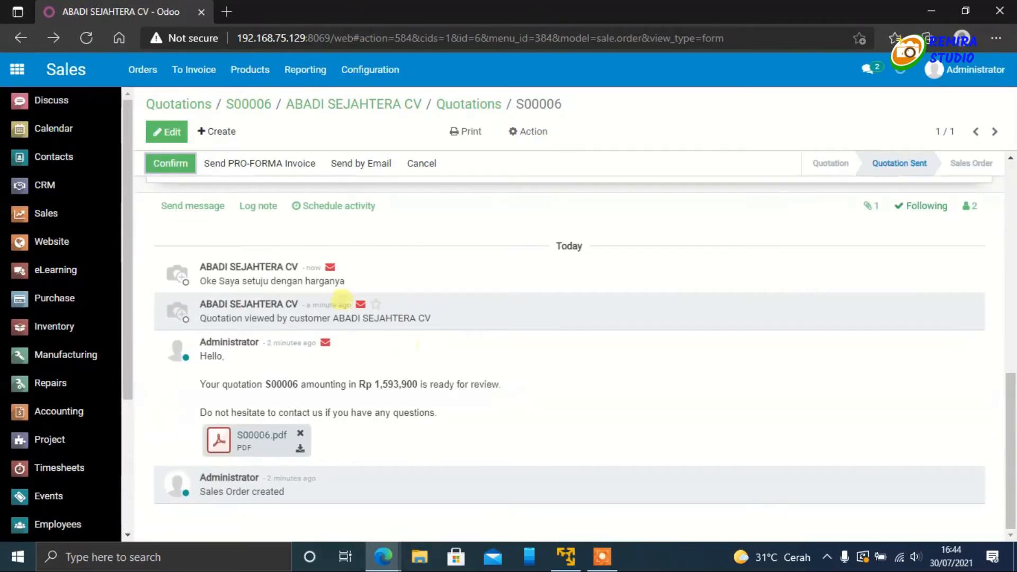
pyautogui.click(177, 209)
pyautogui.scroll(1, 410, 306)
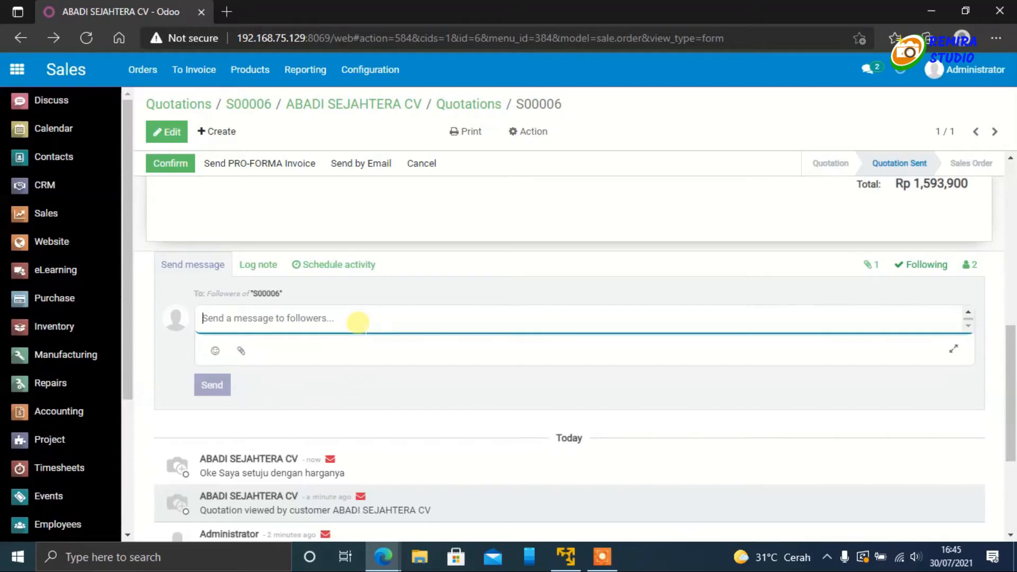
pyautogui.write('Bai')
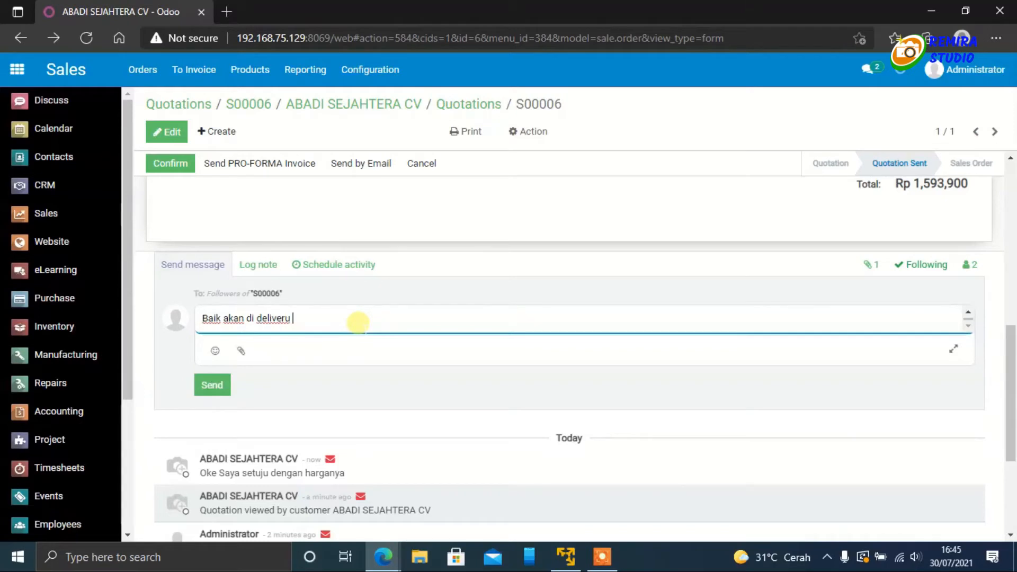
pyautogui.write('k akan di delivery ASAP')
pyautogui.click(211, 385)
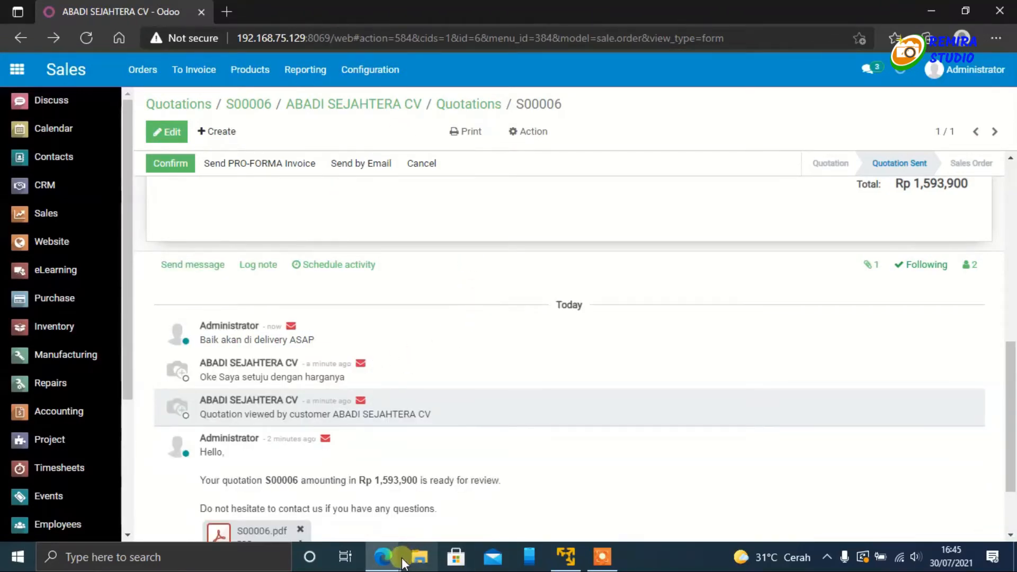
# Step: Switch to the customer's portal window, reload the quotation and read the administrator's reply in its History section
pyautogui.moveTo(383, 557)
pyautogui.click(467, 477)
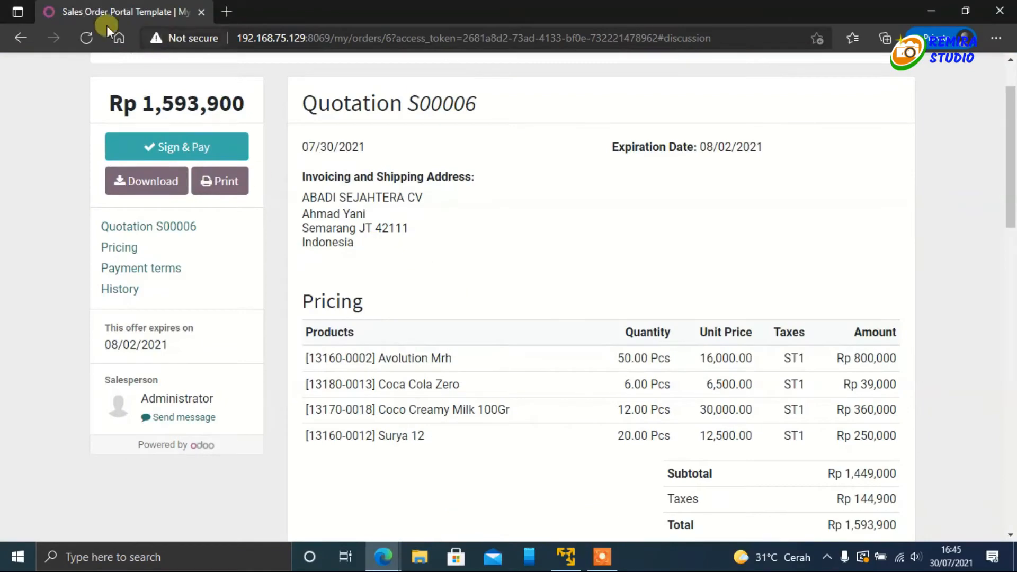
pyautogui.click(85, 37)
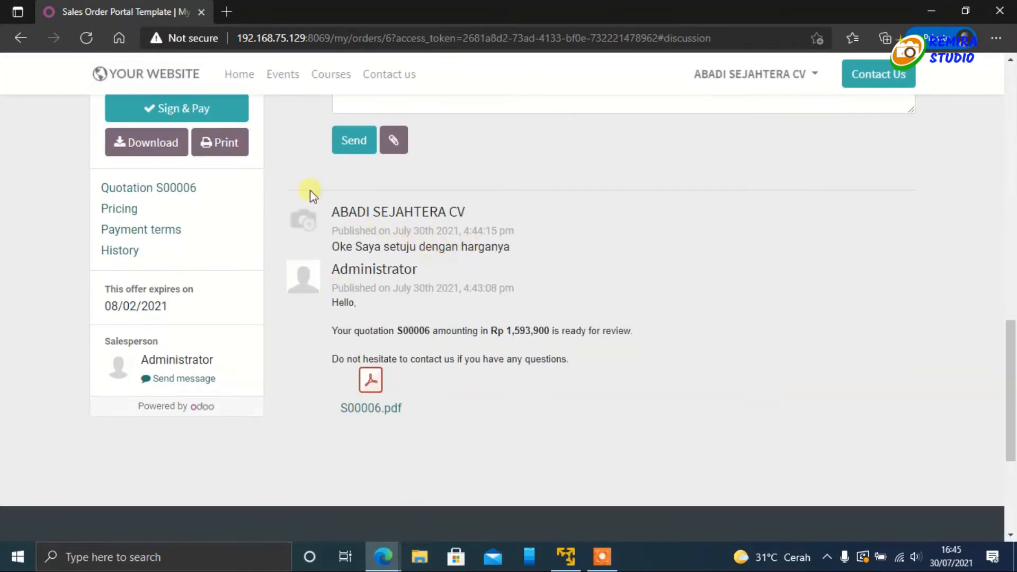
pyautogui.click(86, 38)
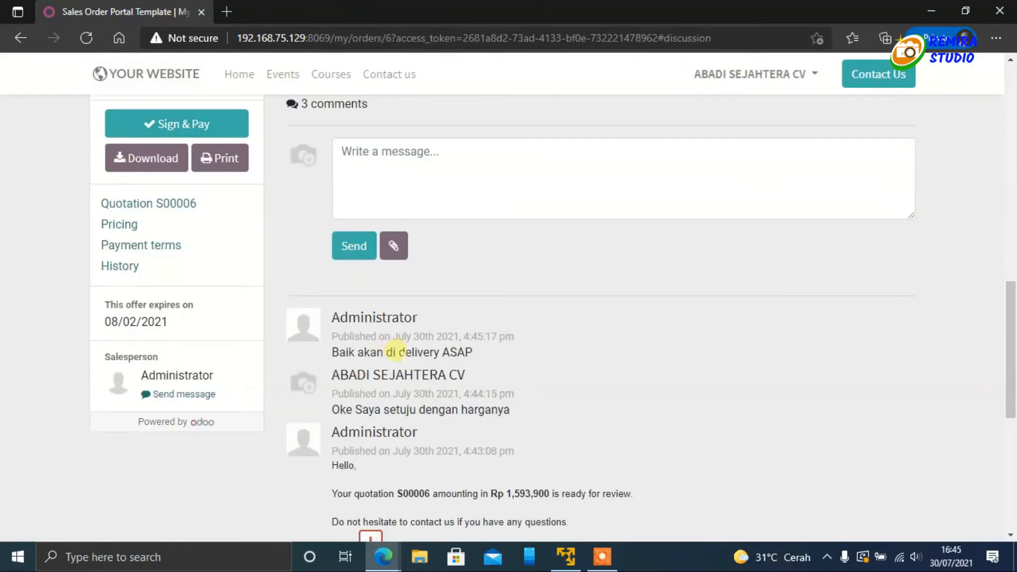
pyautogui.scroll(15, 396, 350)
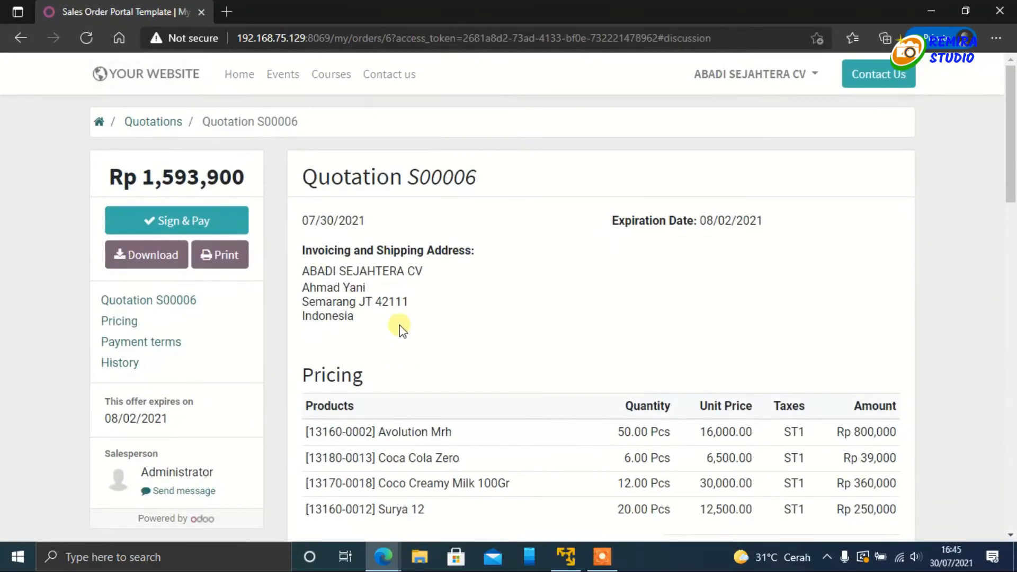
# Step: Return to the administrator's Sales window and confirm the quotation as a sales order
pyautogui.moveTo(384, 557)
pyautogui.click(315, 479)
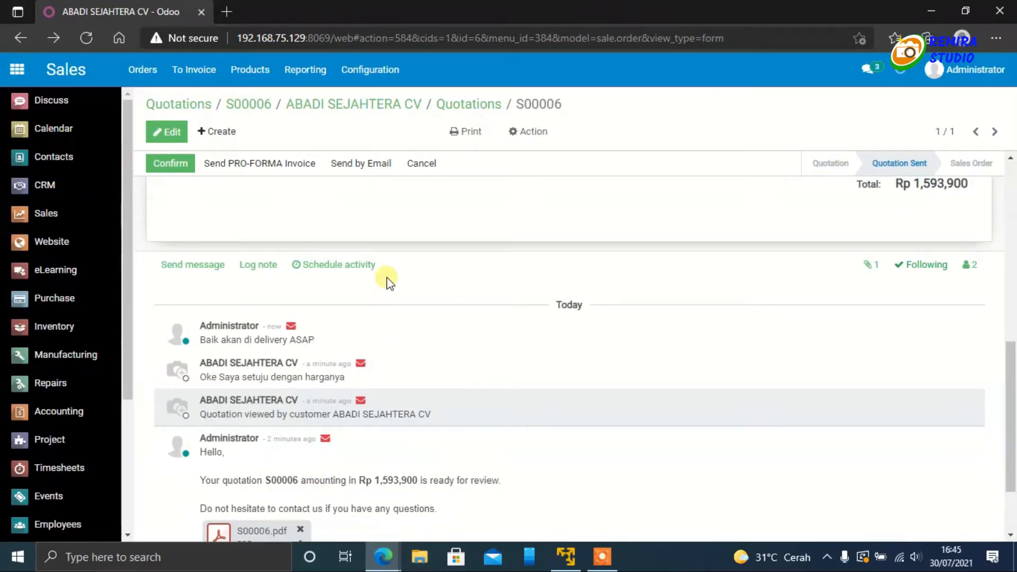
pyautogui.scroll(7, 613, 268)
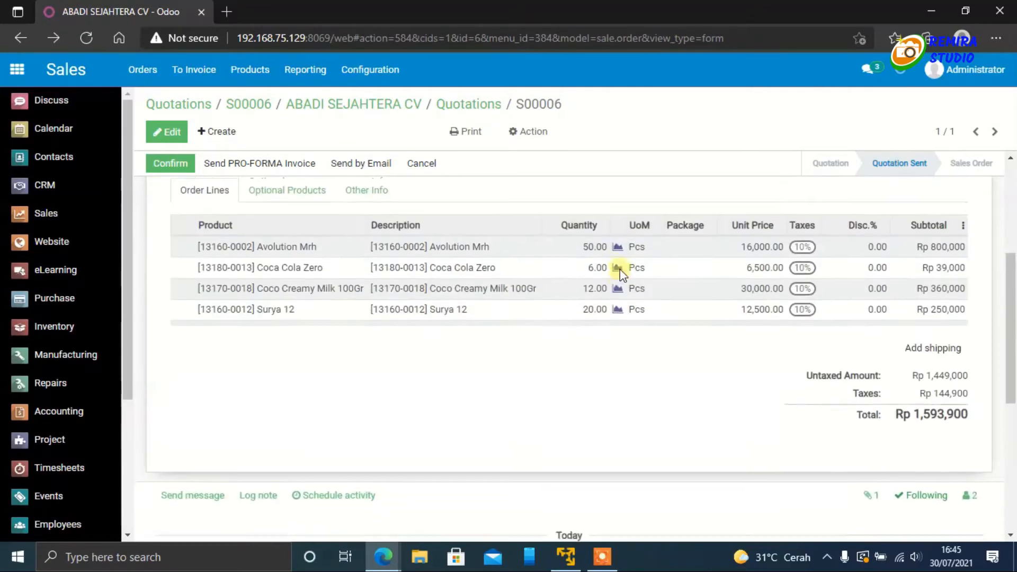
pyautogui.click(171, 164)
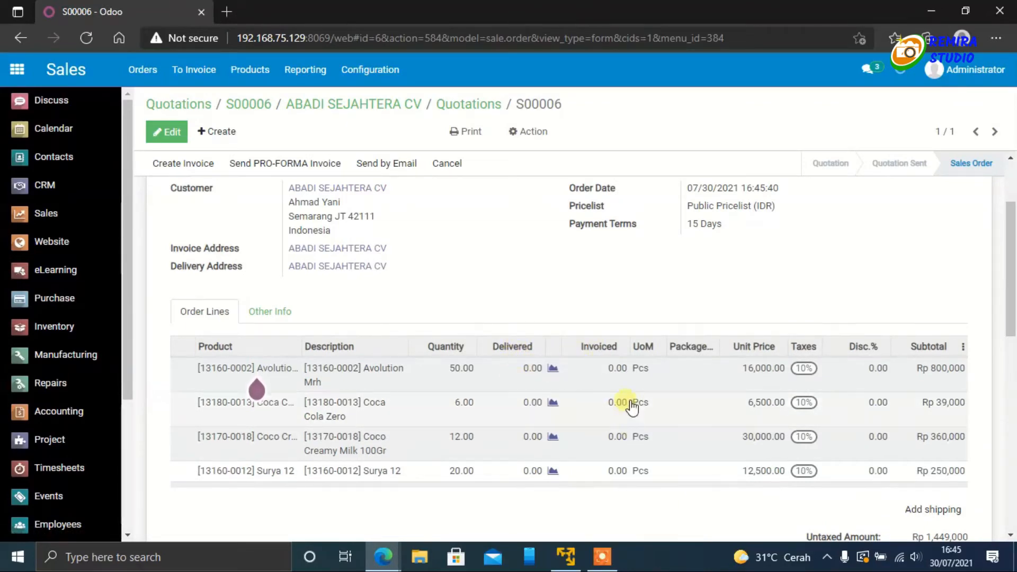
pyautogui.scroll(2, 625, 411)
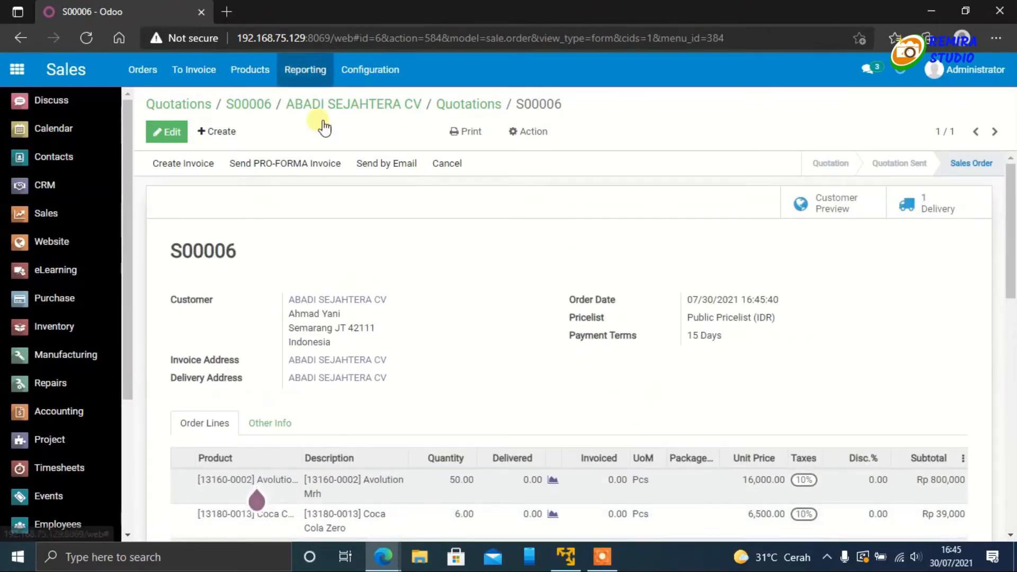
# Step: Switch to the customer's portal window and open the confirmed order from the Sales Orders documents
pyautogui.moveTo(384, 556)
pyautogui.click(427, 498)
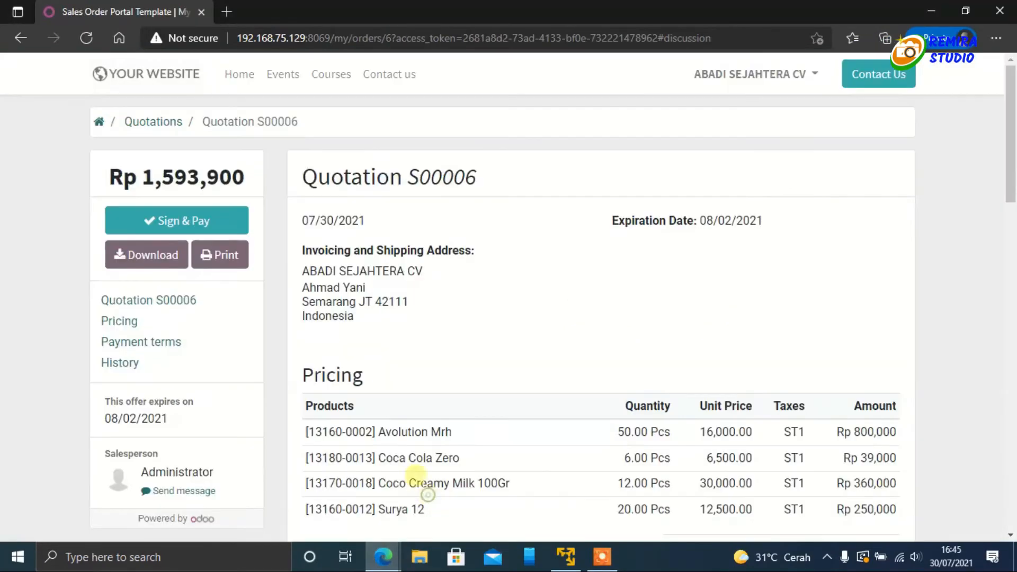
pyautogui.click(99, 123)
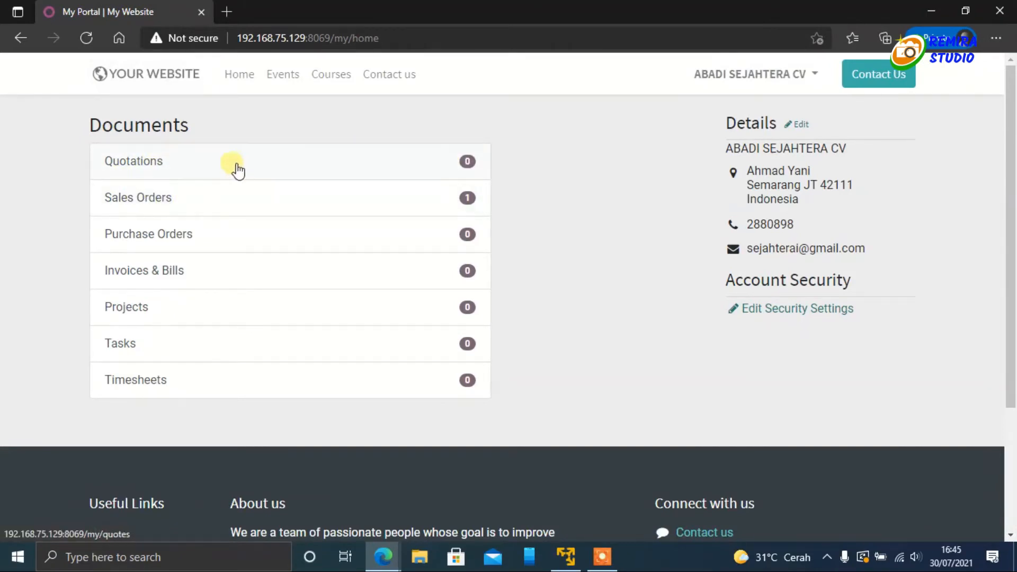
pyautogui.click(159, 206)
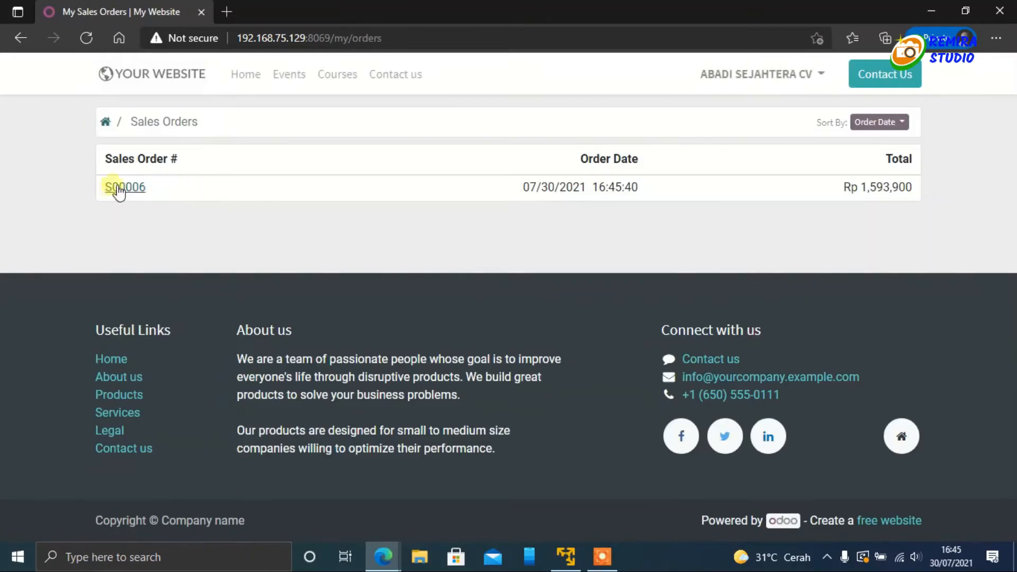
pyautogui.click(116, 189)
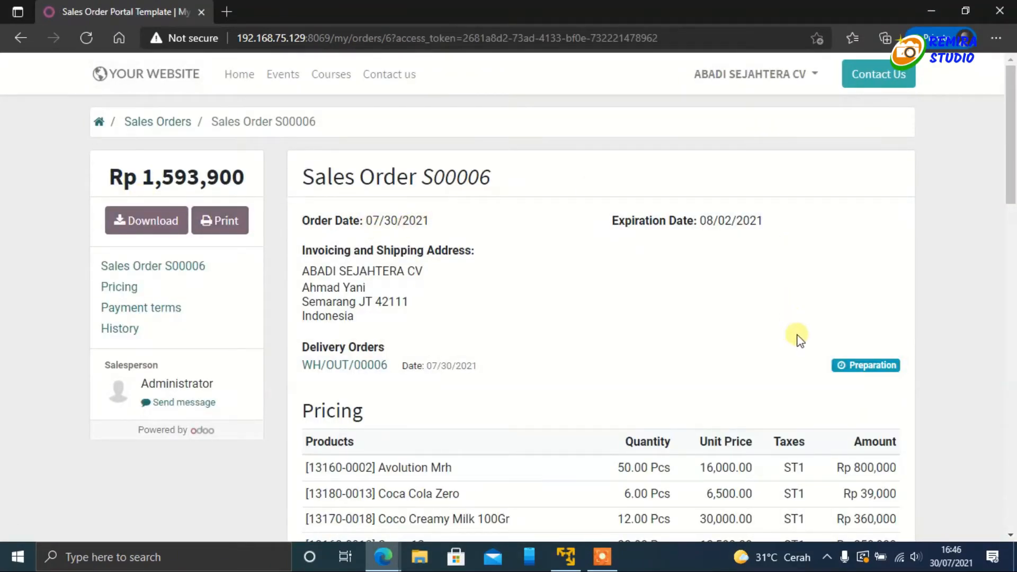
# Step: Review the portal sales order's delivery status, pricing, payment terms and message history
pyautogui.scroll(-2, 842, 347)
pyautogui.scroll(2, 837, 352)
pyautogui.scroll(-3, 788, 322)
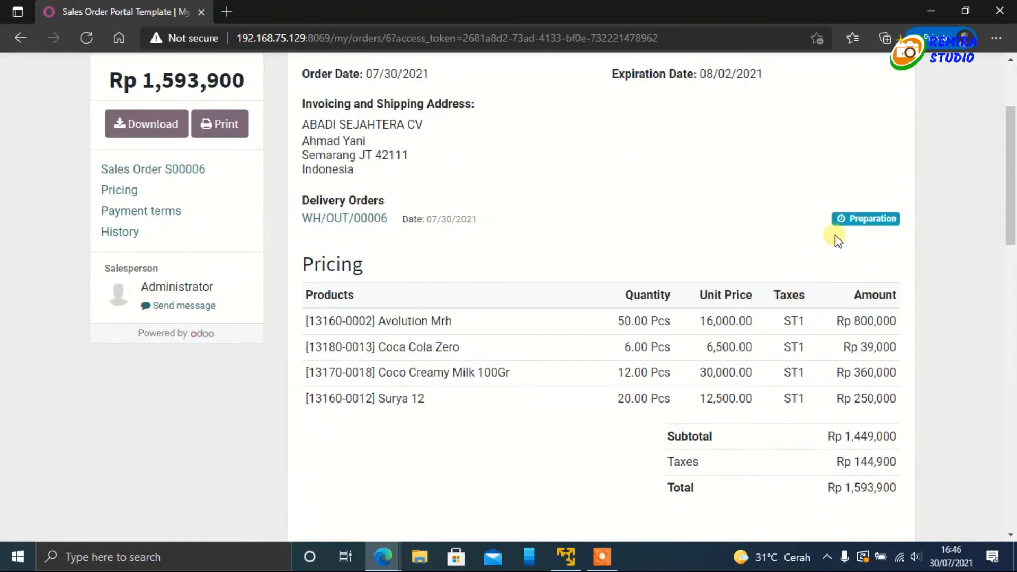
pyautogui.scroll(-10, 618, 291)
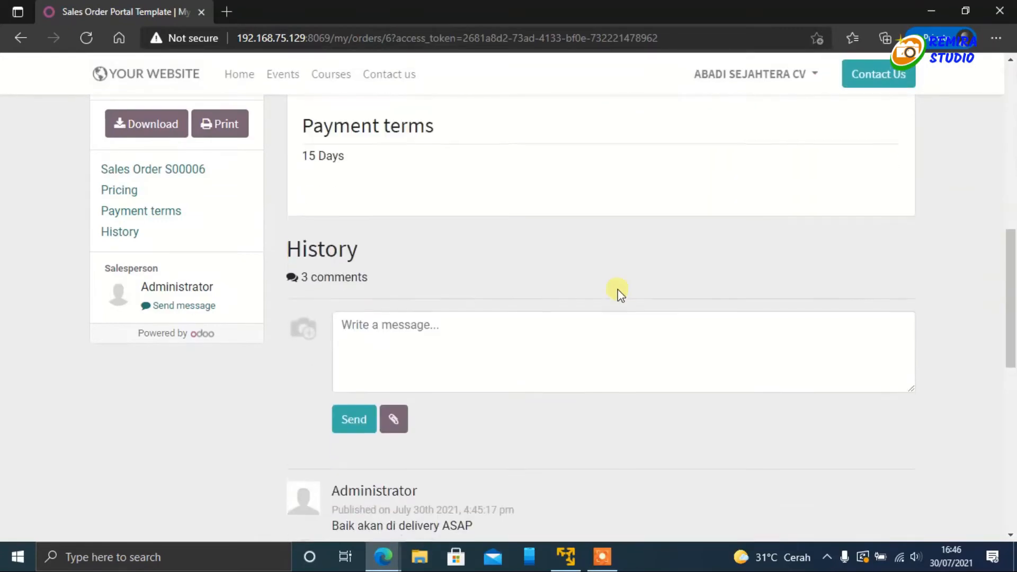
pyautogui.scroll(7, 617, 288)
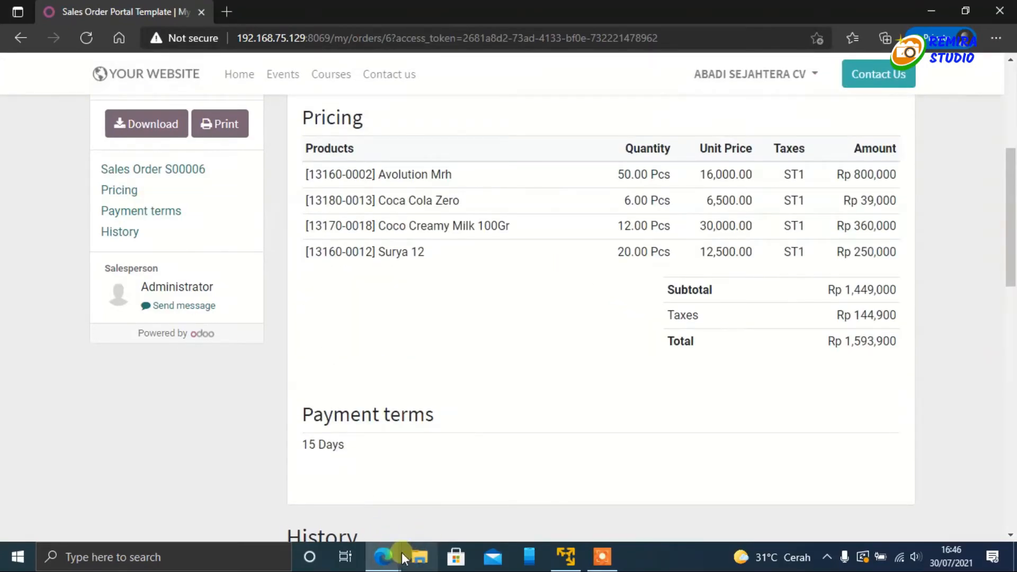
# Step: In the administrator's window, go to Inventory and open ABADI SEJAHTERA CV's ready delivery from REMIRA's Delivery Orders
pyautogui.moveTo(401, 558)
pyautogui.click(323, 496)
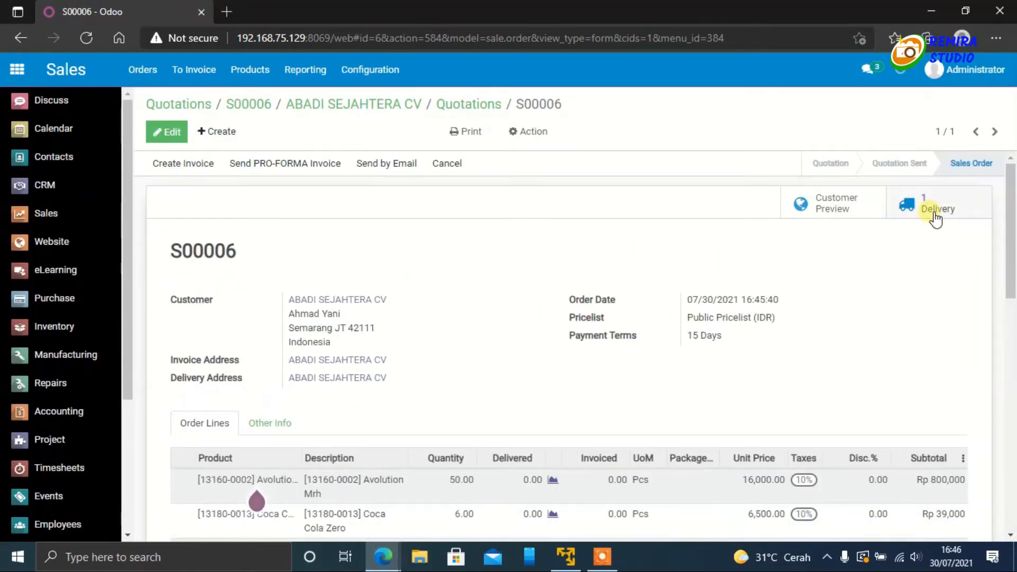
pyautogui.click(53, 332)
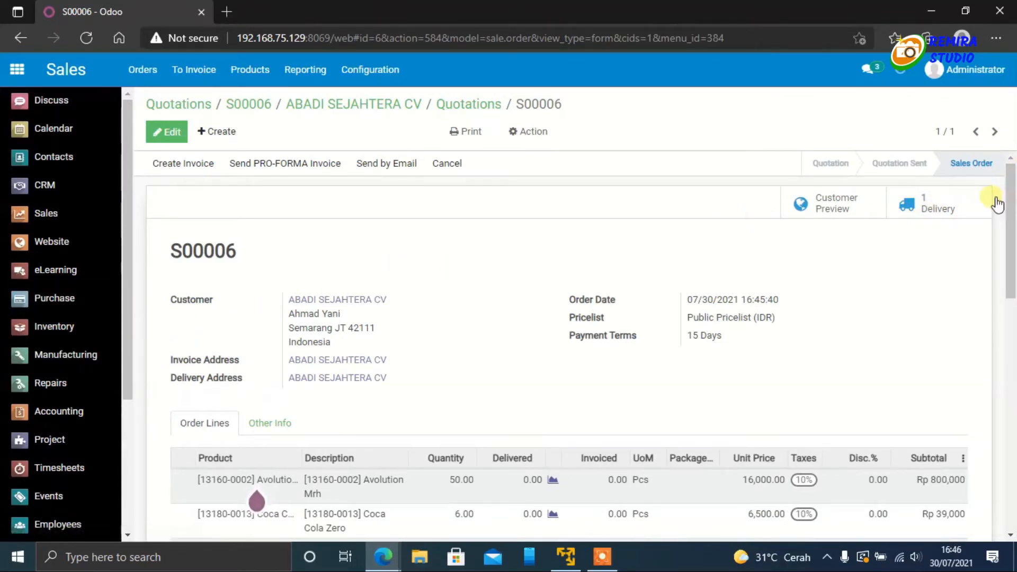
pyautogui.click(39, 328)
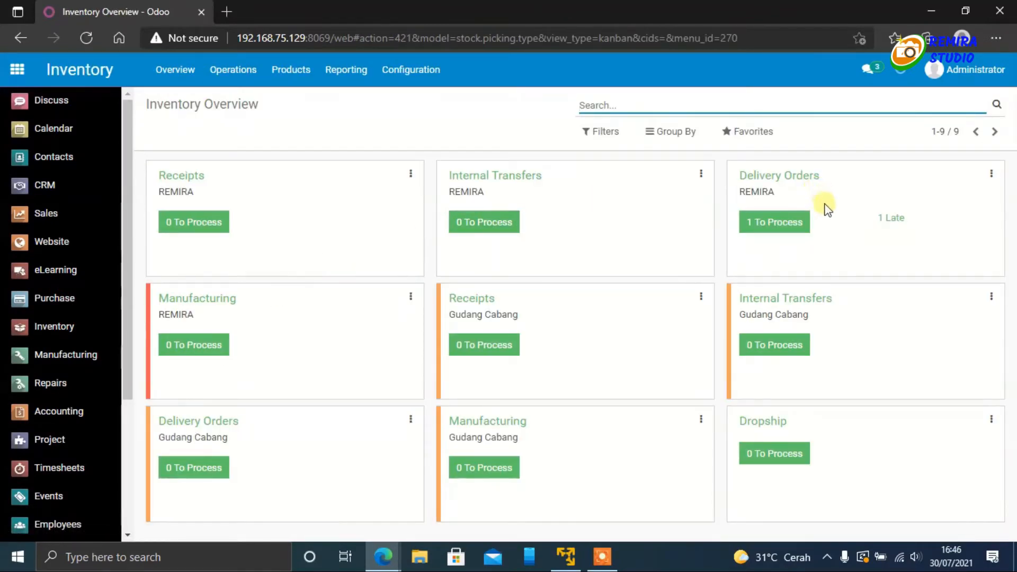
pyautogui.click(801, 224)
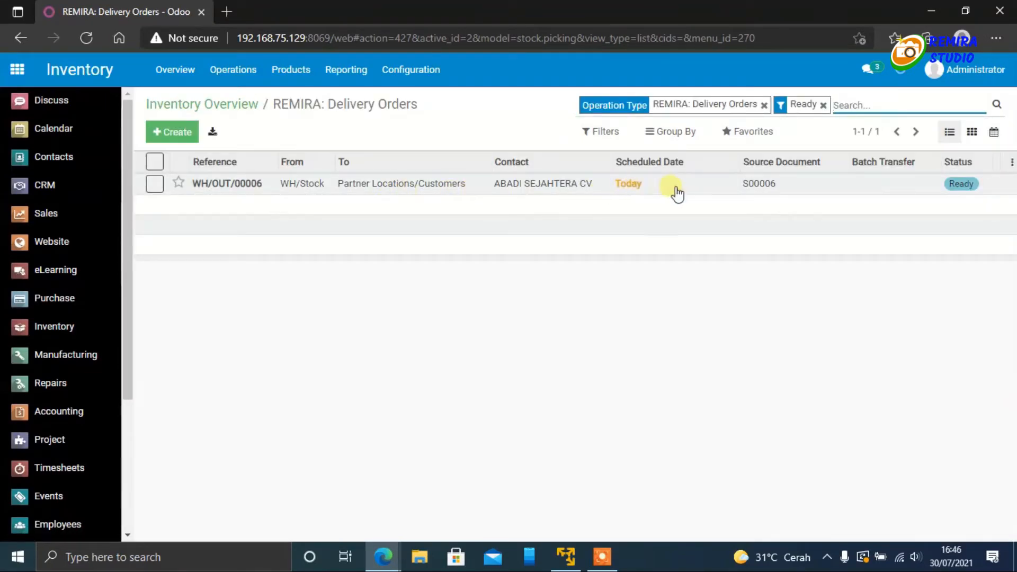
pyautogui.click(335, 185)
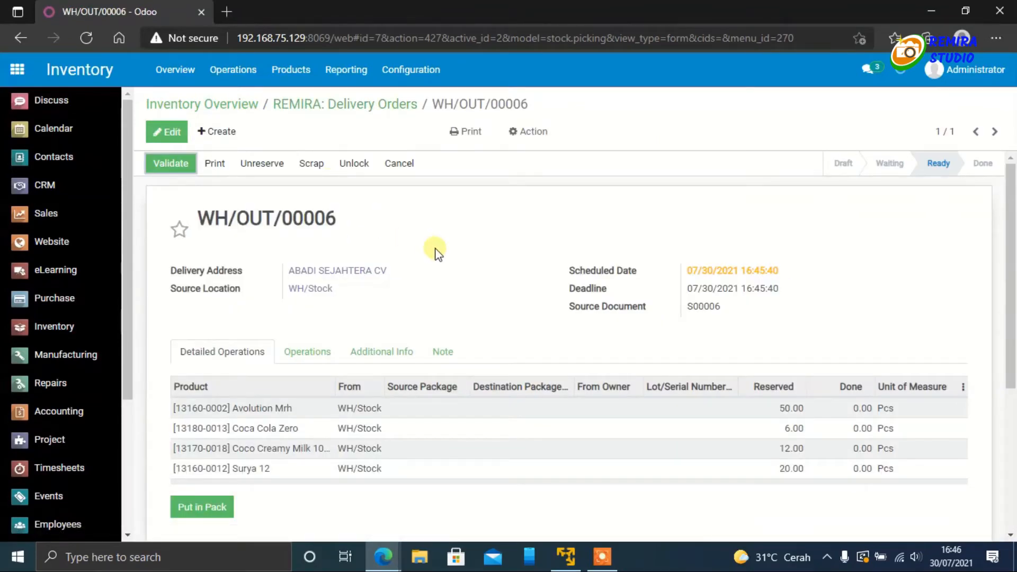
# Step: Print the Picking Operations report for the delivery order and open the downloaded PDF
pyautogui.click(482, 141)
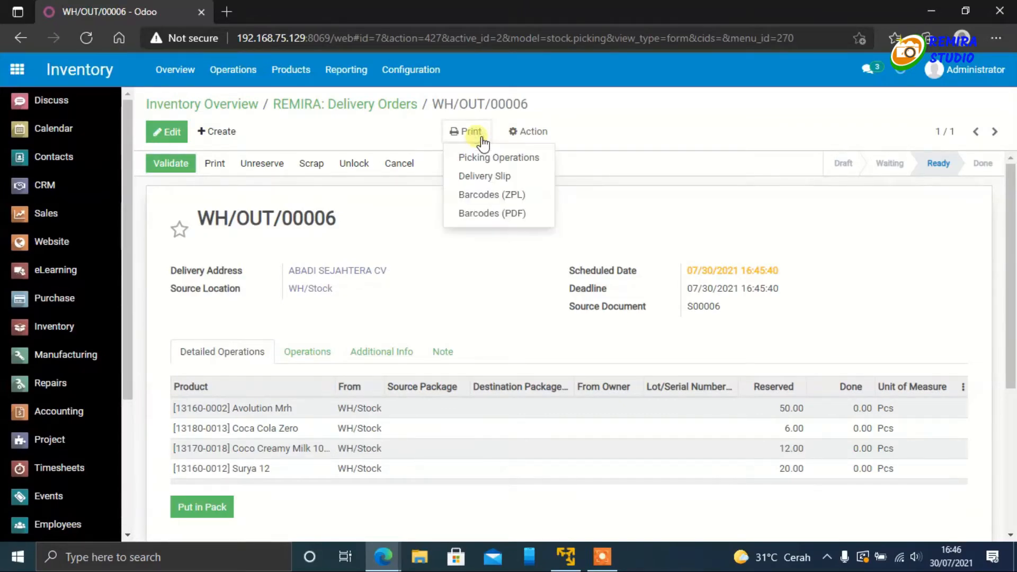
pyautogui.click(485, 158)
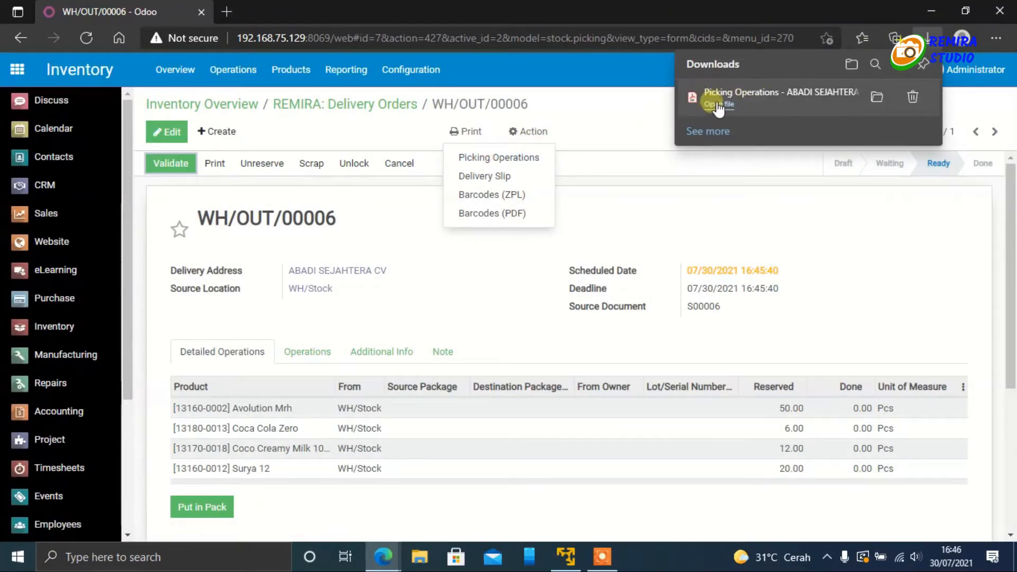
pyautogui.click(719, 105)
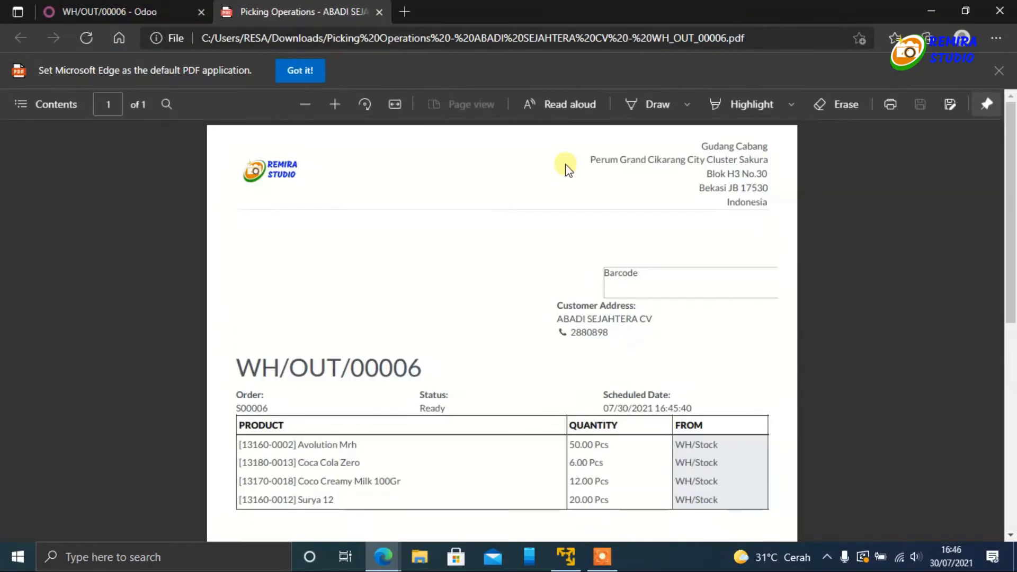
# Step: Review the picking document's customer details, products, quantities and source locations, and return to the delivery order
pyautogui.scroll(-10, 553, 239)
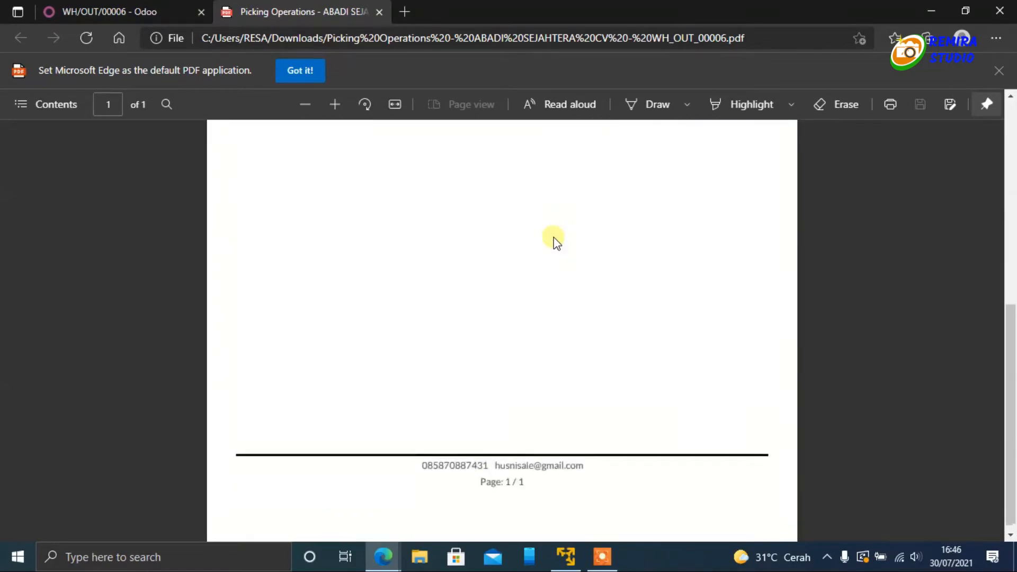
pyautogui.scroll(10, 555, 241)
pyautogui.scroll(-3, 555, 241)
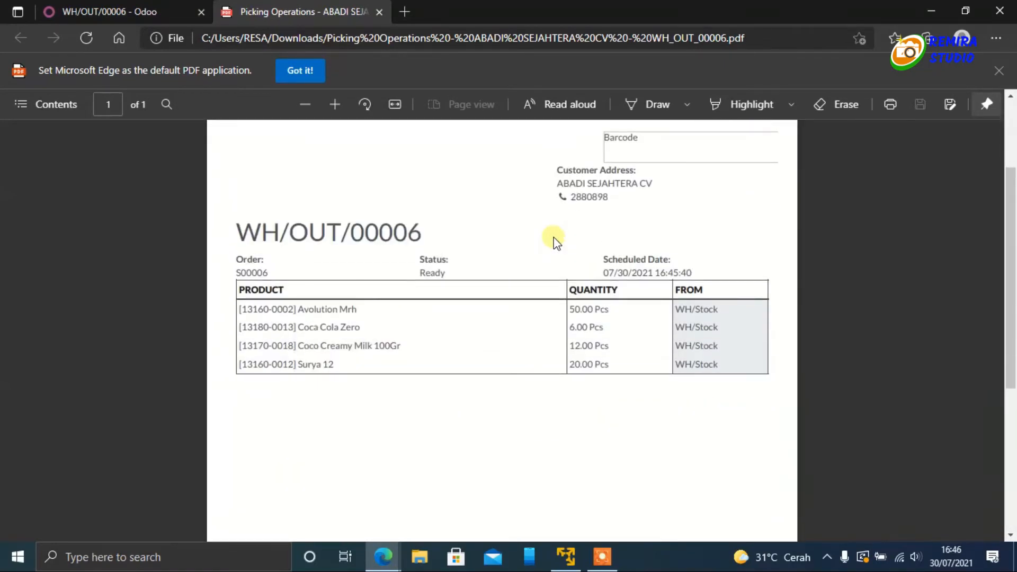
pyautogui.scroll(-3, 475, 351)
pyautogui.scroll(4, 475, 350)
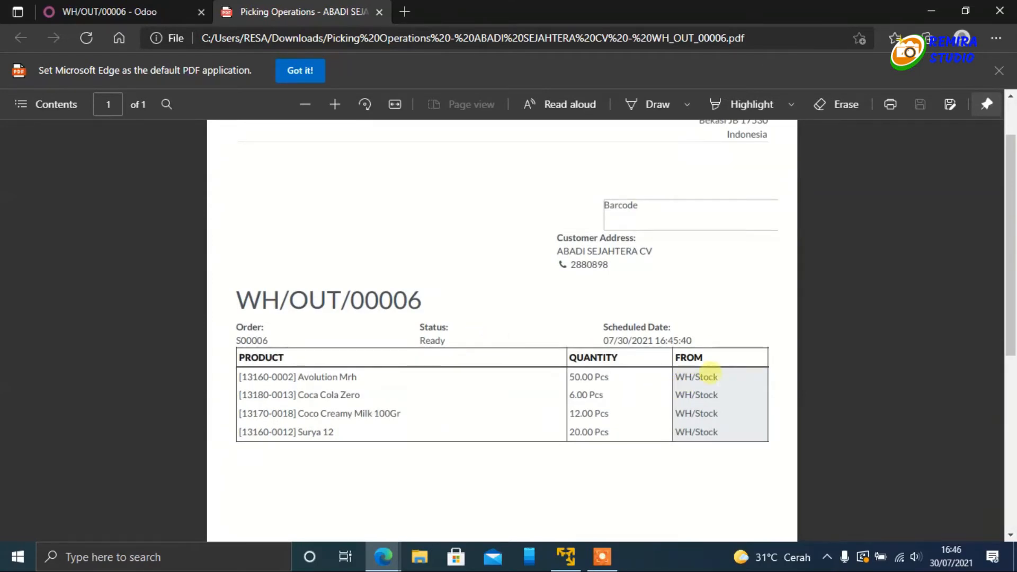
pyautogui.click(374, 13)
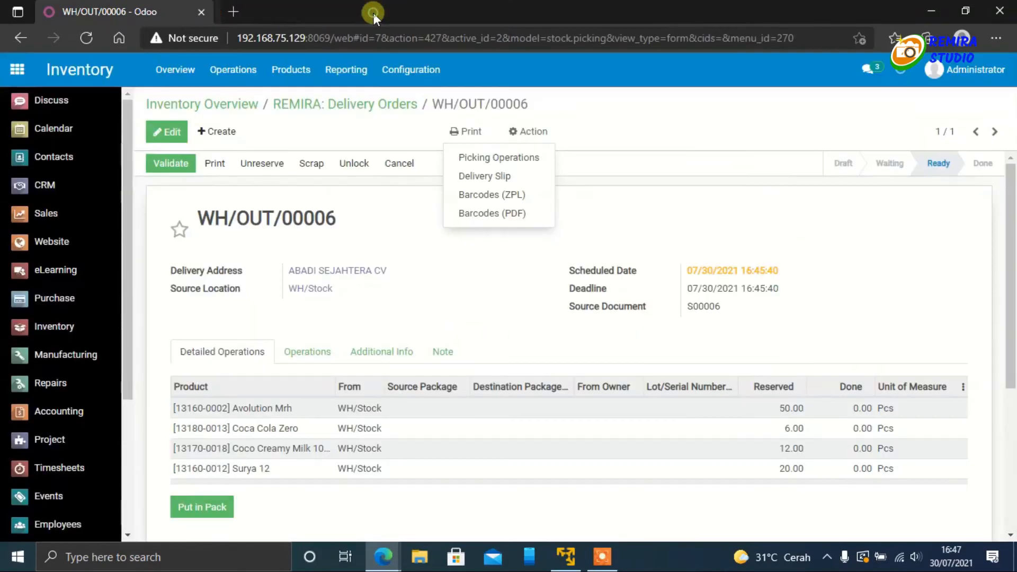
pyautogui.click(741, 223)
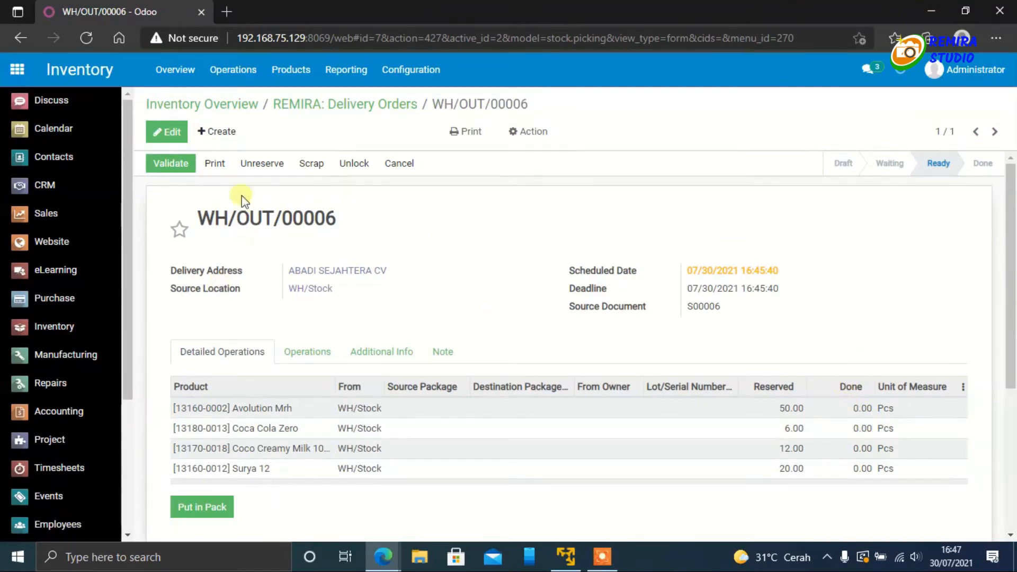
# Step: Set the delivery's done quantities to 50 Avolution Mrh, 6 Coca Cola Zero, 12 Coco Creamy Milk and 20 Surya 12, and save
pyautogui.click(175, 133)
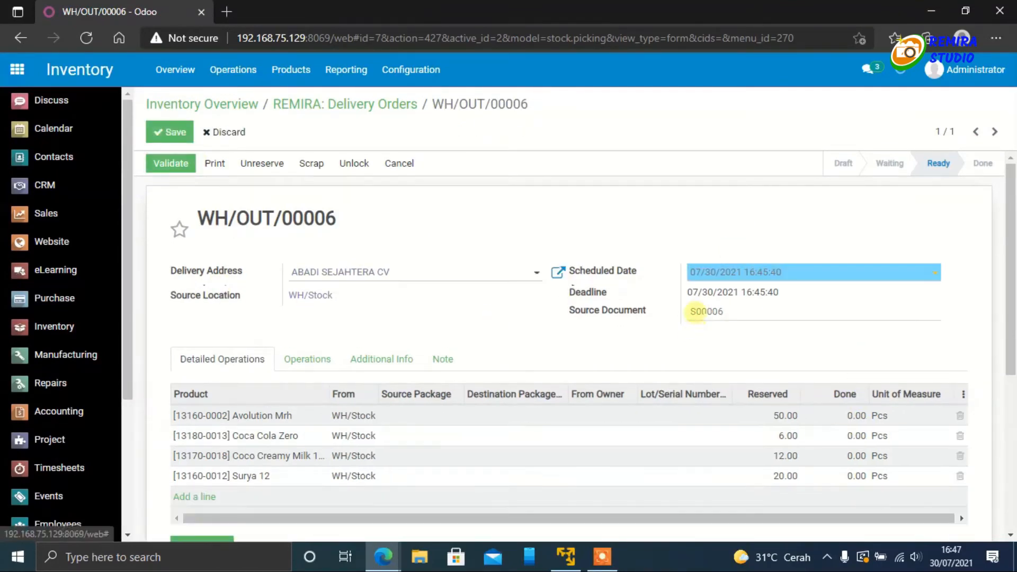
pyautogui.click(842, 416)
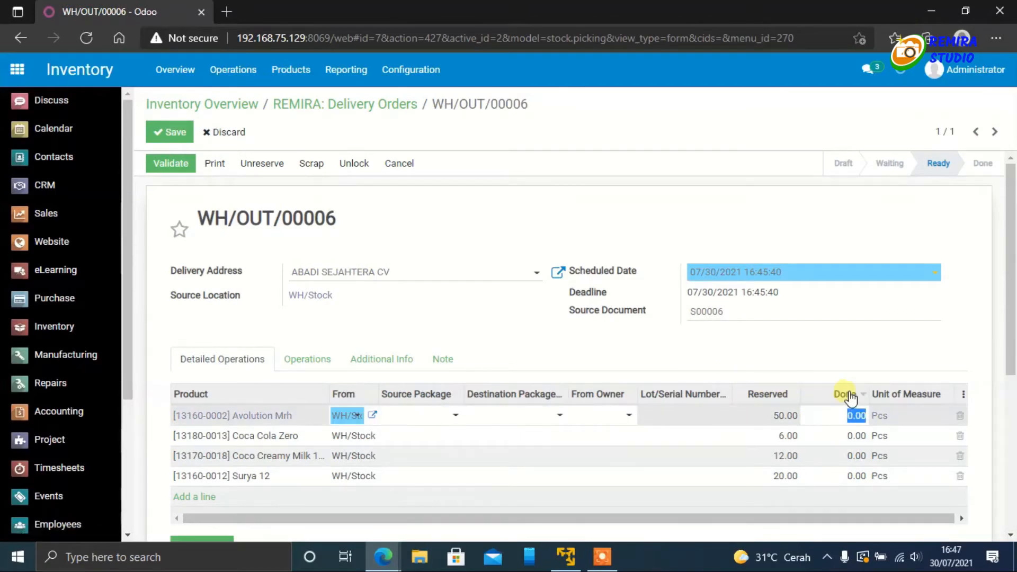
pyautogui.write('50')
pyautogui.click(852, 436)
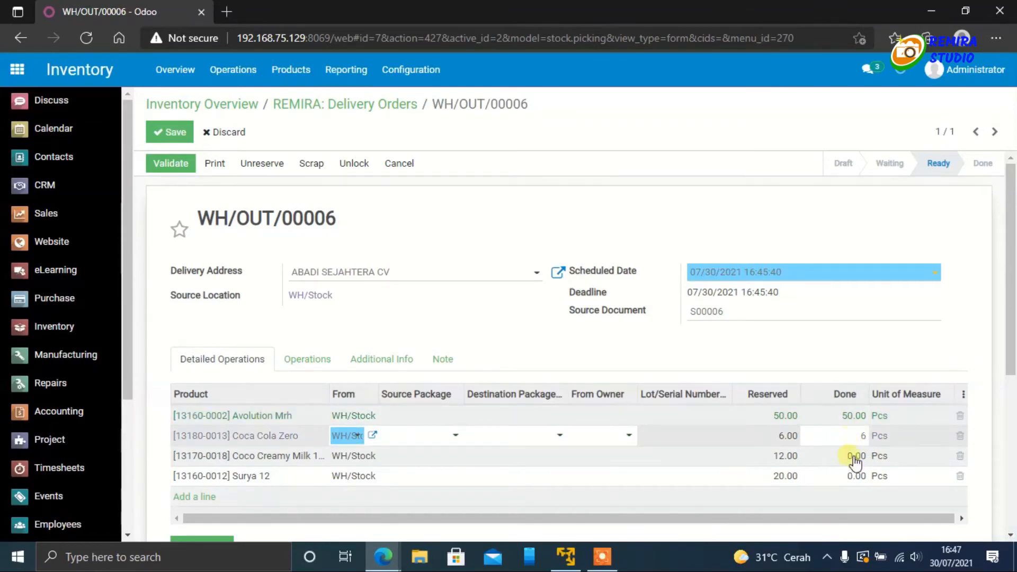
pyautogui.click(848, 456)
pyautogui.write('12')
pyautogui.click(862, 477)
pyautogui.write('20')
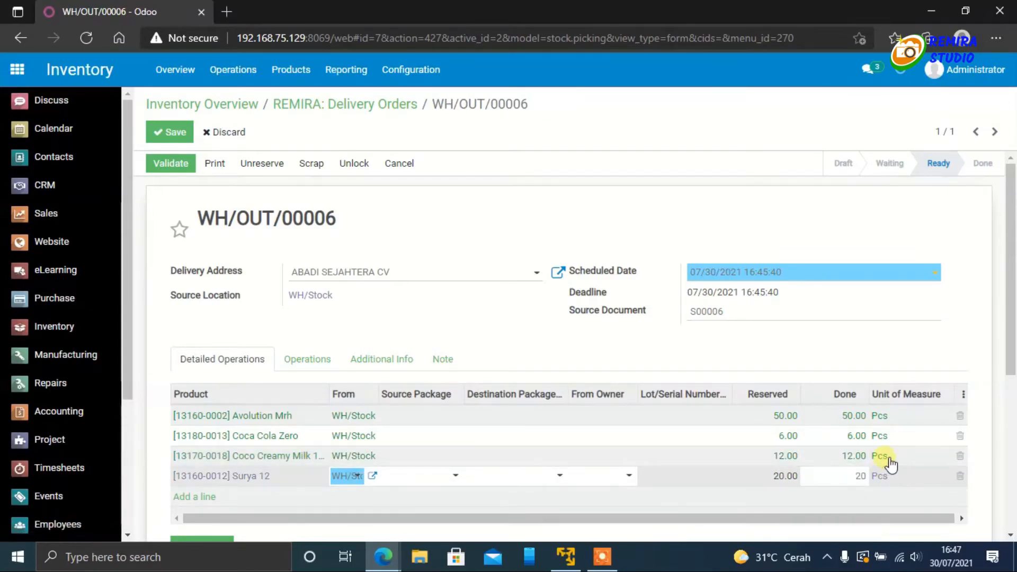
pyautogui.click(799, 359)
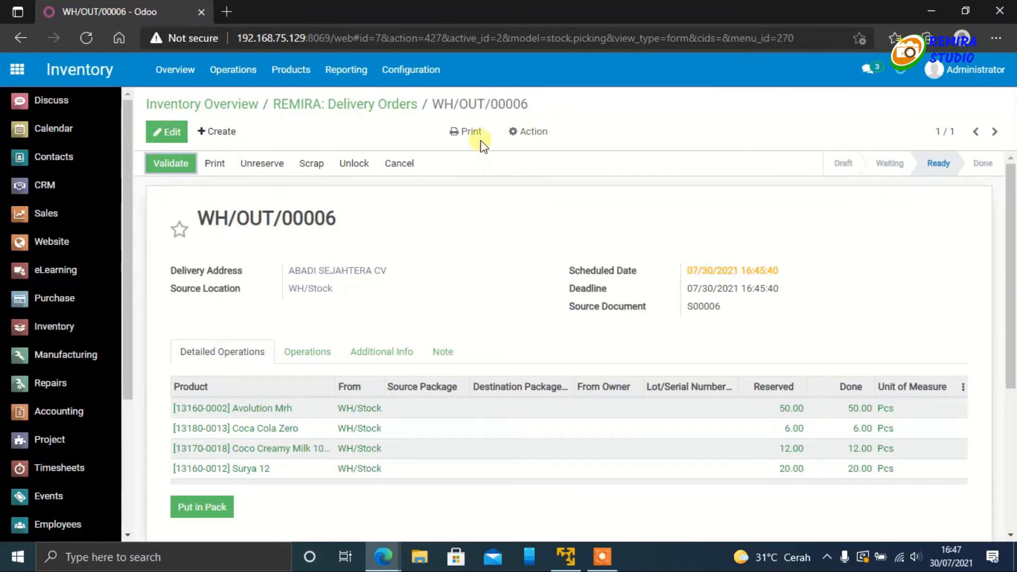
# Step: Print the Delivery Slip for the delivery order, review the PDF's addresses, products and quantities, and close it
pyautogui.click(460, 132)
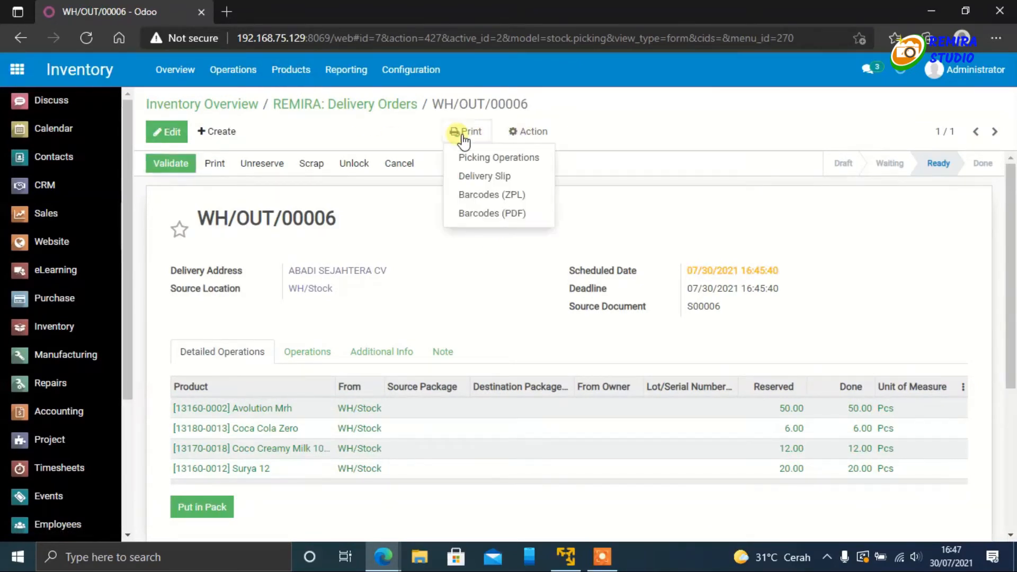
pyautogui.click(483, 178)
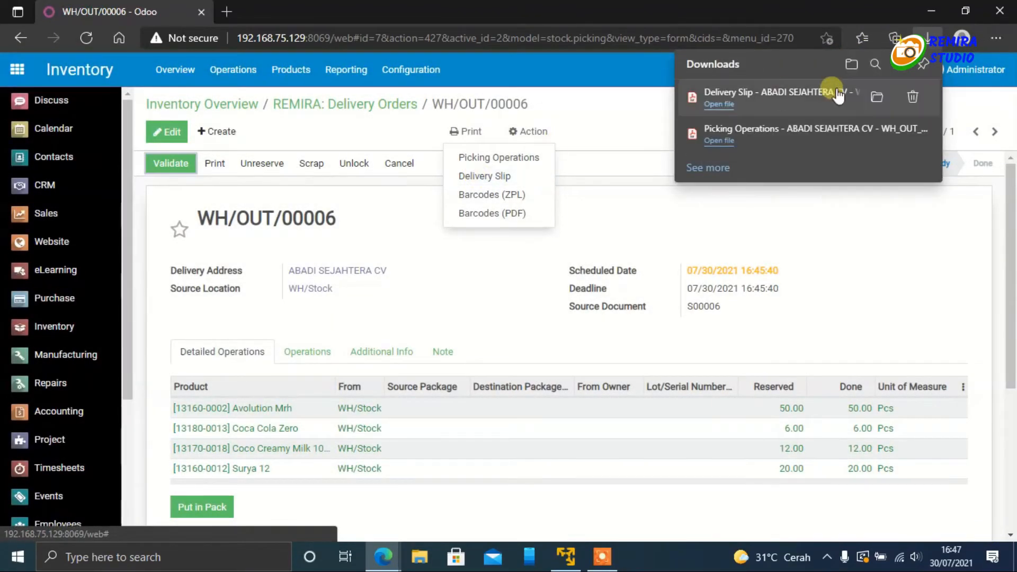
pyautogui.click(719, 104)
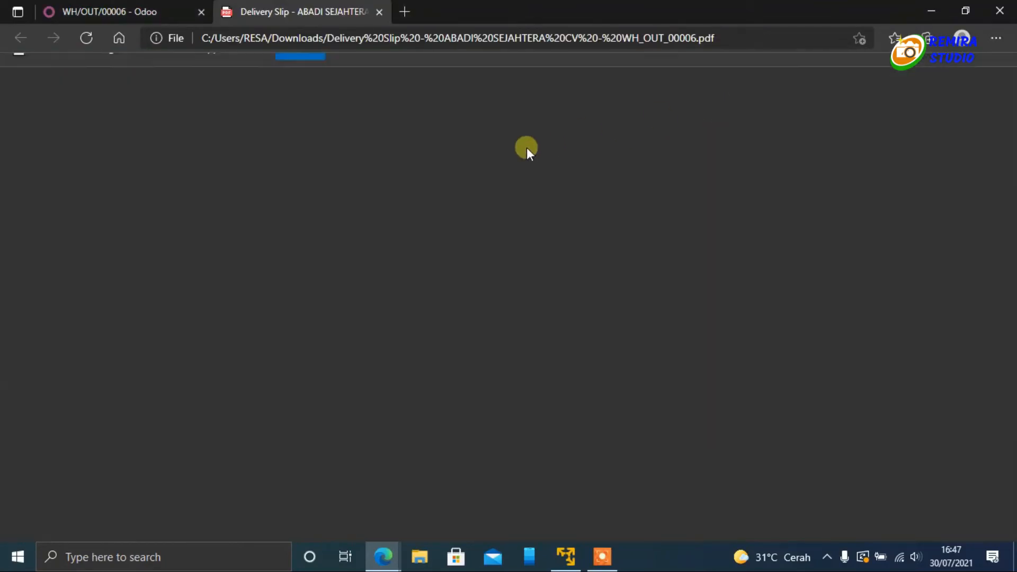
pyautogui.scroll(-3, 498, 317)
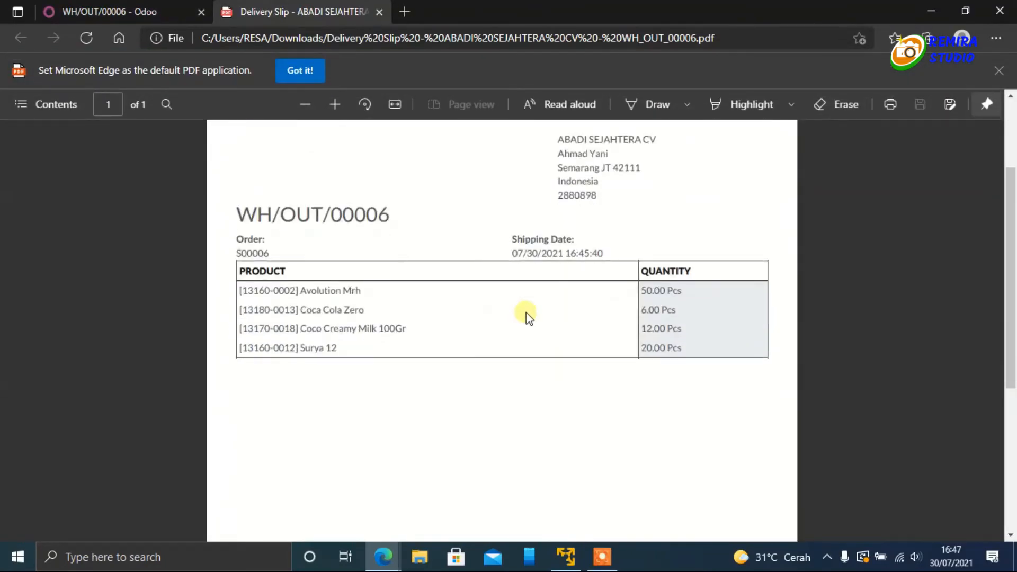
pyautogui.scroll(1, 701, 317)
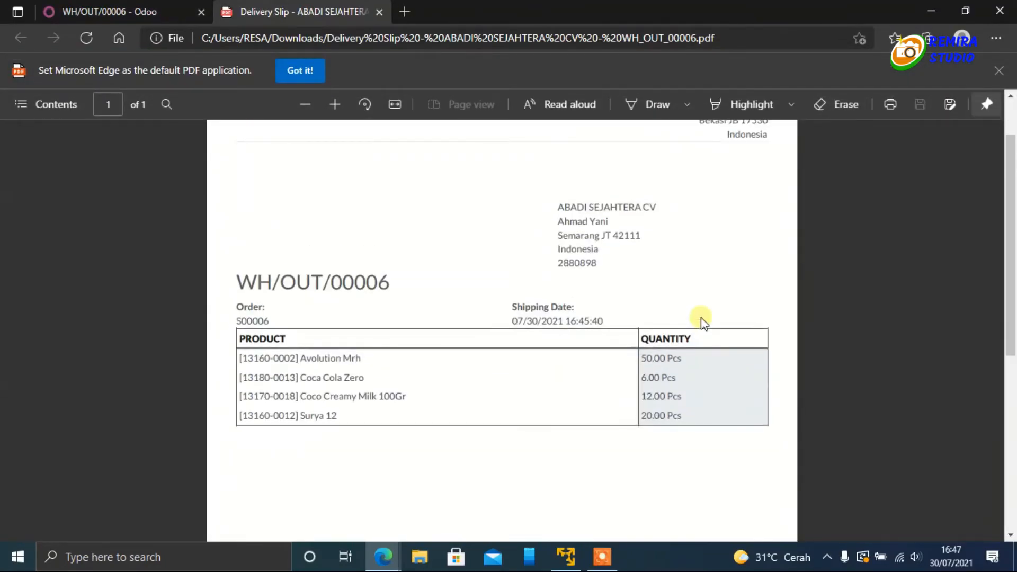
pyautogui.scroll(1, 686, 359)
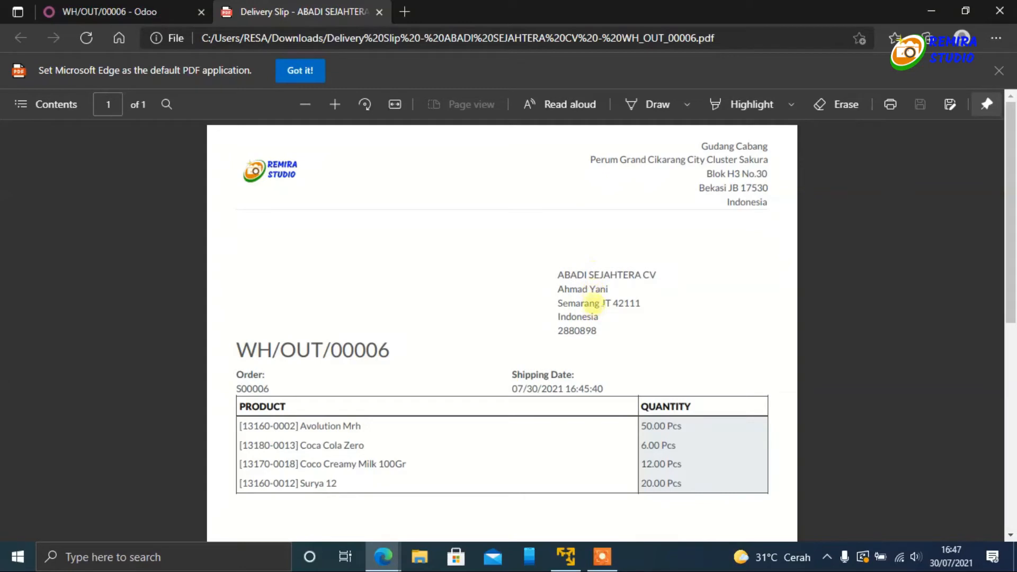
pyautogui.click(379, 12)
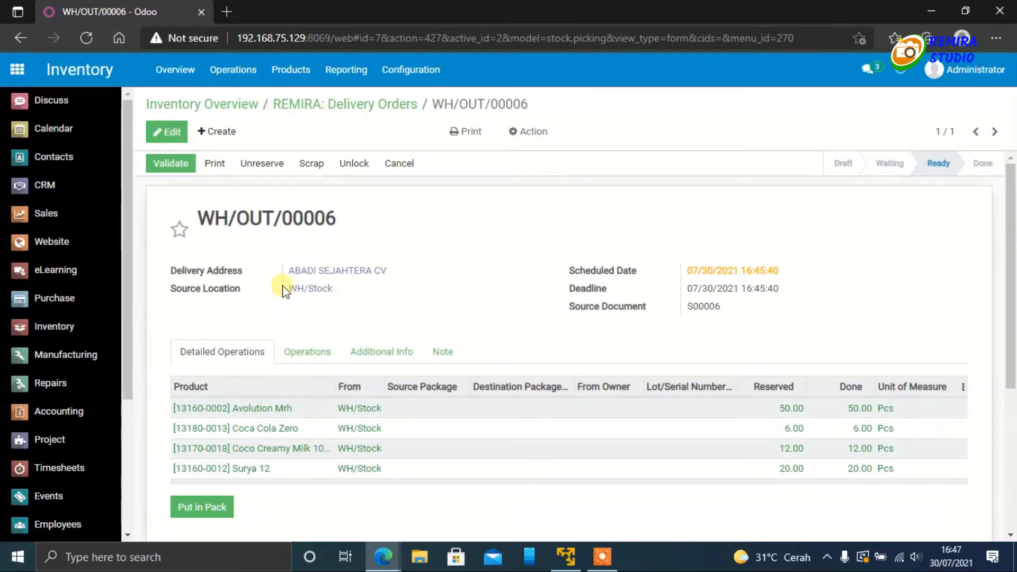
# Step: Reload the sales order in the customer's portal window to check its delivery status, and return to the administrator's delivery order
pyautogui.moveTo(381, 561)
pyautogui.click(431, 503)
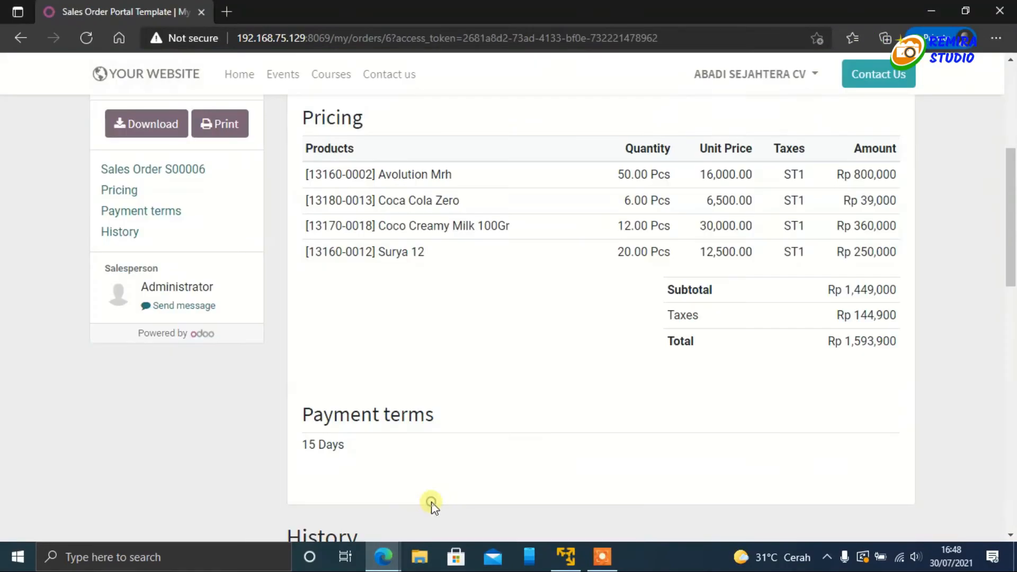
pyautogui.scroll(5, 354, 265)
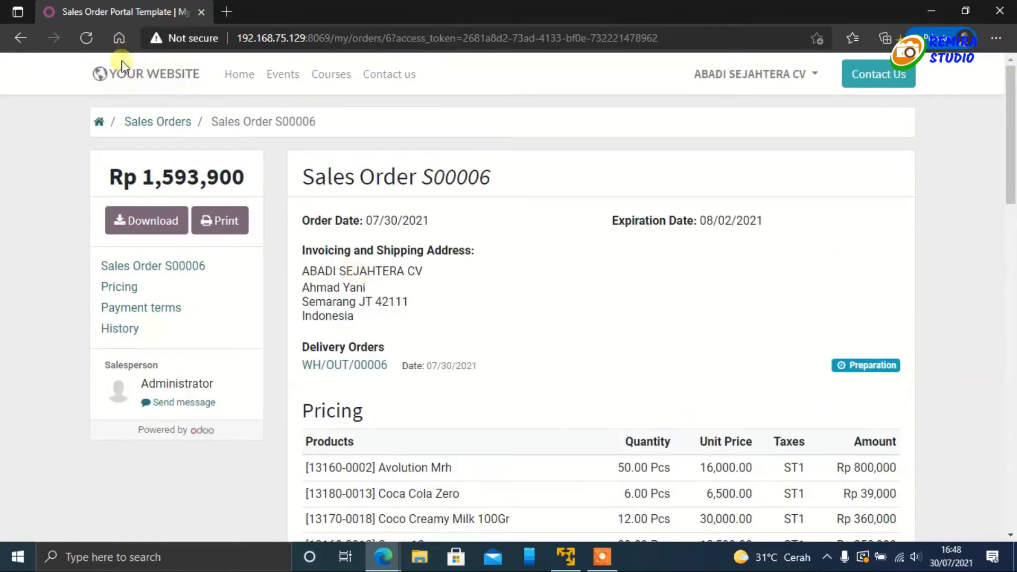
pyautogui.click(85, 39)
pyautogui.click(85, 37)
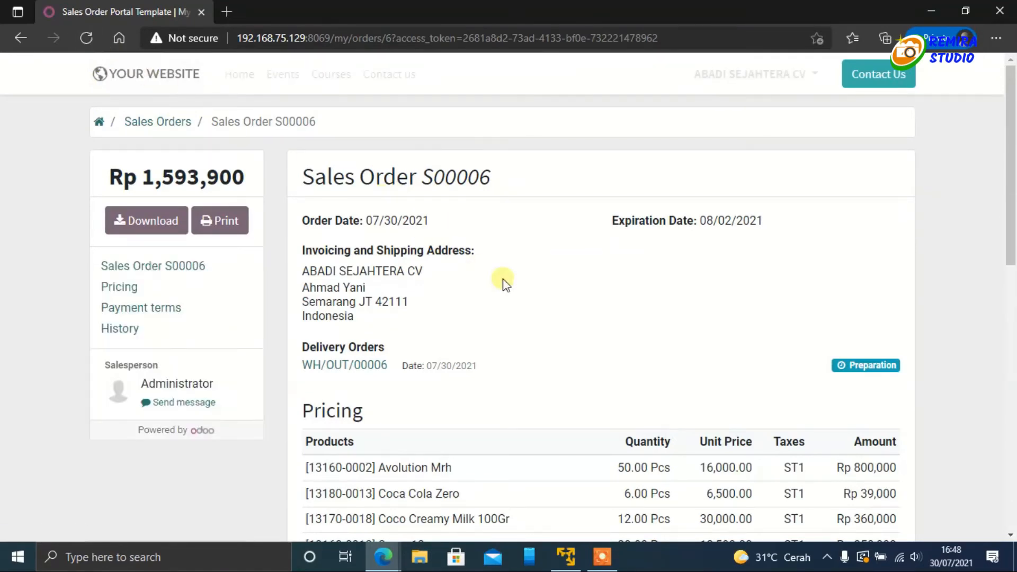
pyautogui.moveTo(384, 557)
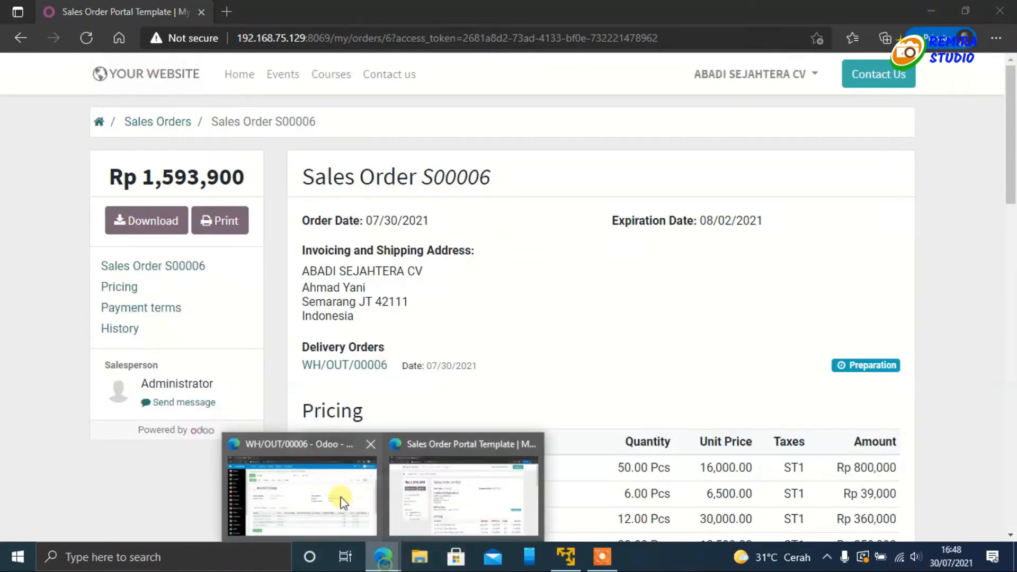
pyautogui.click(350, 506)
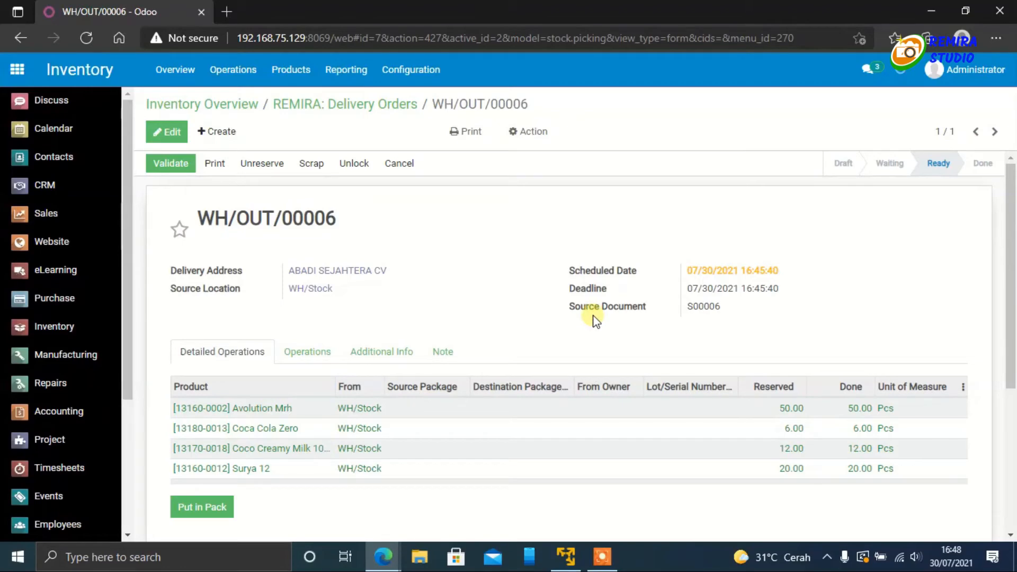
# Step: In the customer's portal window, send the message "Oke barang diterima semua dengan keadaan baik" in the sales order's history
pyautogui.moveTo(376, 566)
pyautogui.click(451, 496)
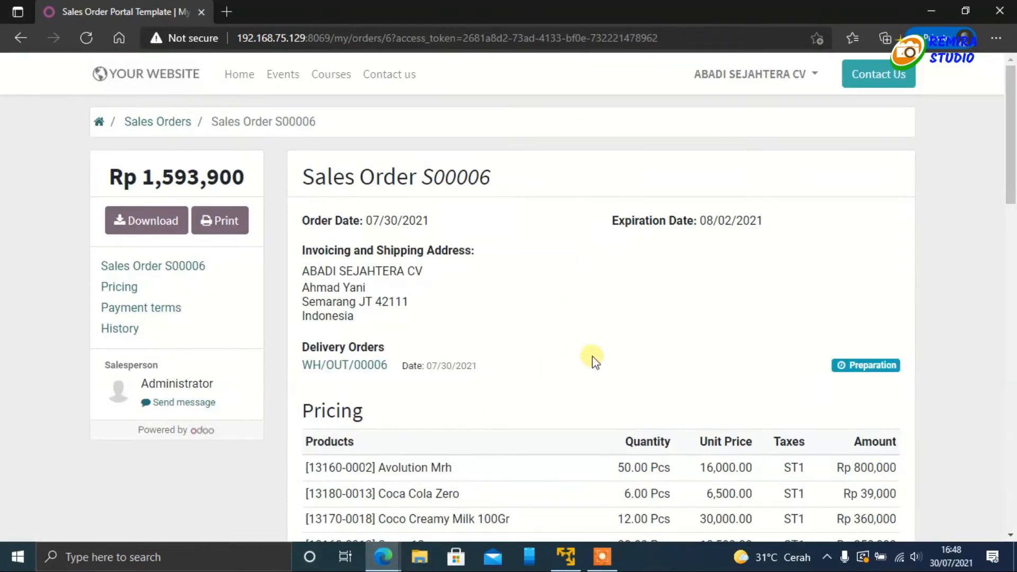
pyautogui.scroll(-2, 592, 356)
pyautogui.scroll(-8, 530, 376)
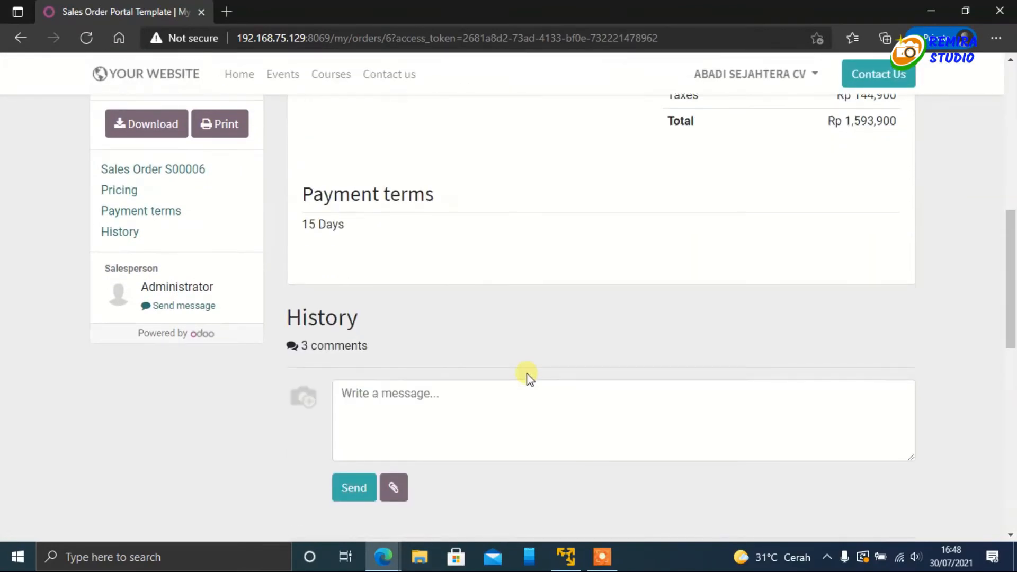
pyautogui.scroll(-2, 530, 376)
pyautogui.click(420, 345)
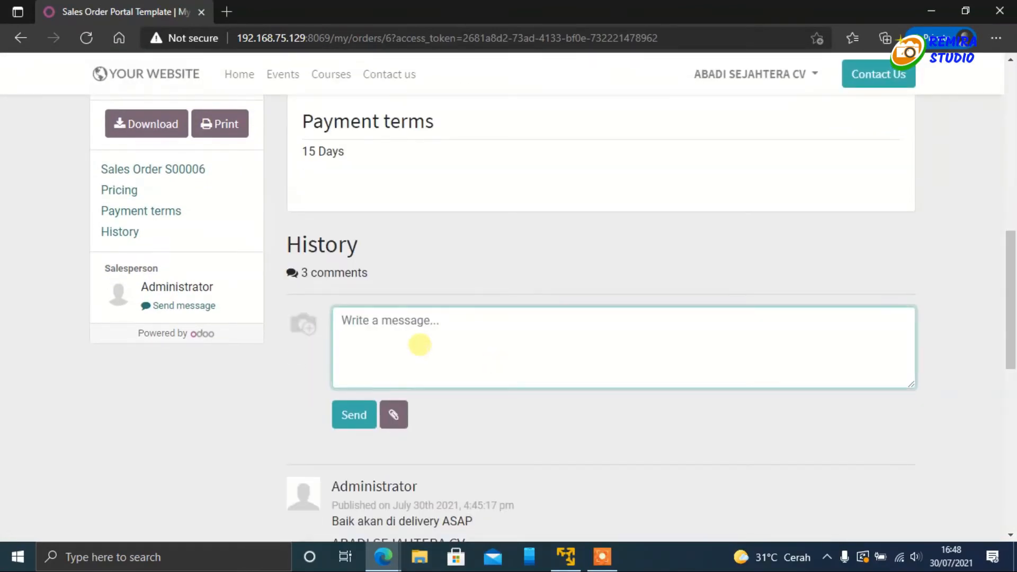
pyautogui.write('O')
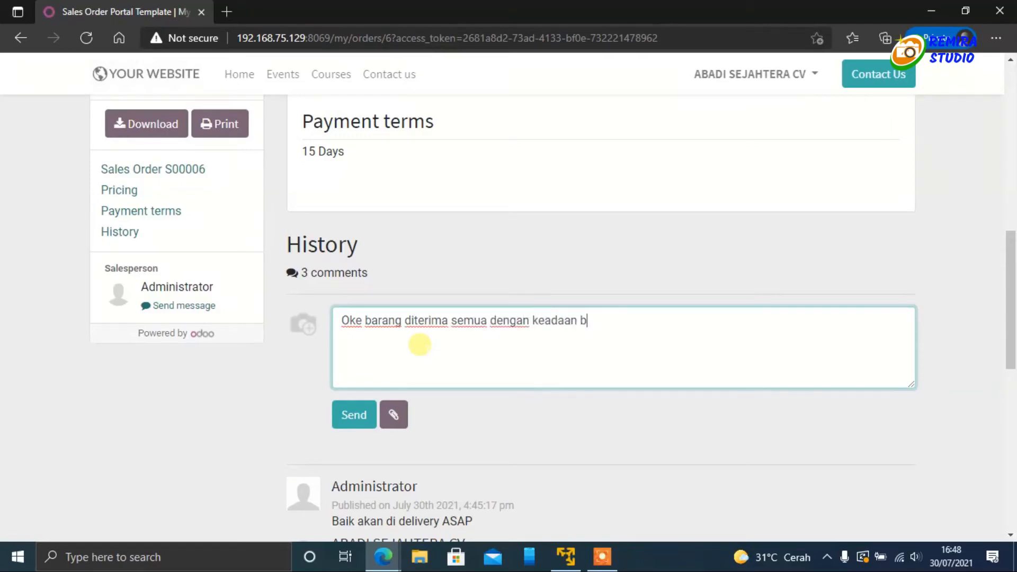
pyautogui.click(352, 413)
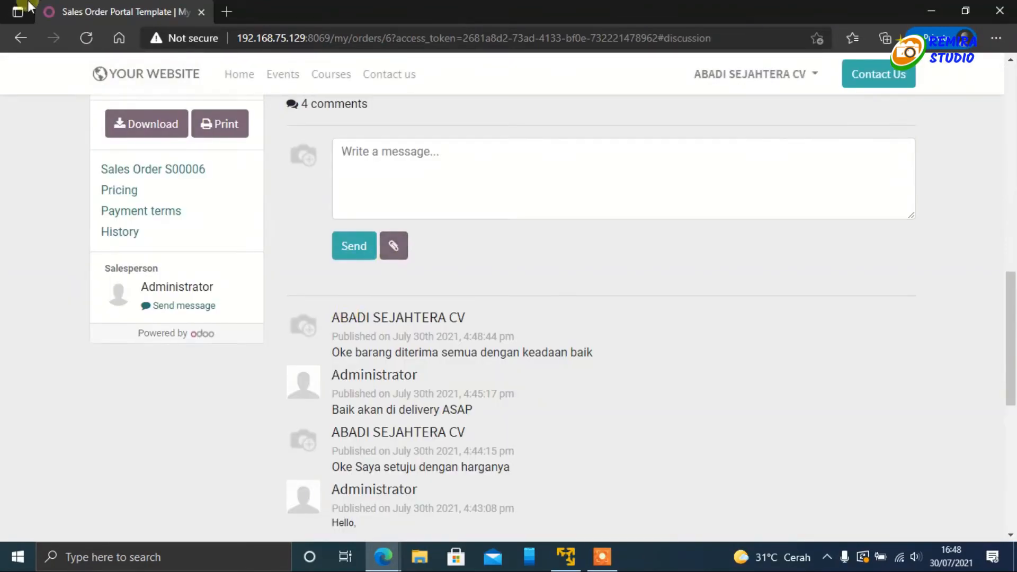
# Step: In the administrator's window, reload the delivery order and check its message log for the customer's reply
pyautogui.click(381, 558)
pyautogui.click(316, 505)
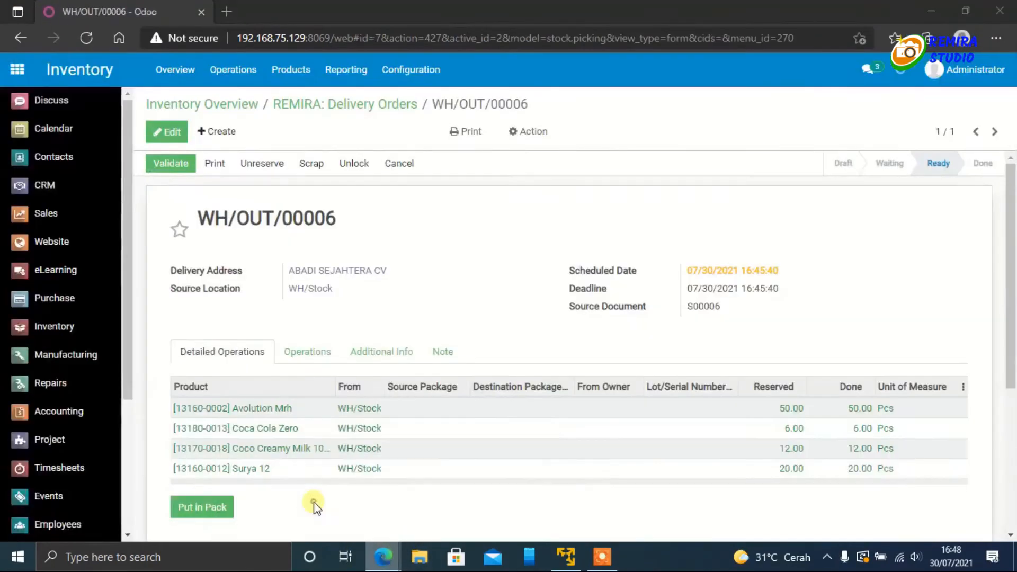
pyautogui.scroll(-5, 374, 379)
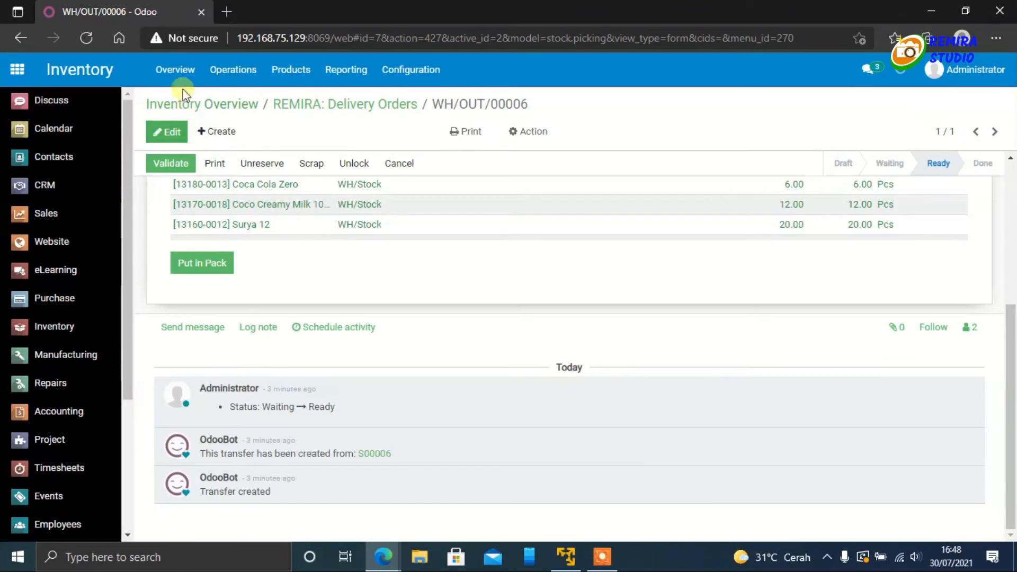
pyautogui.click(88, 36)
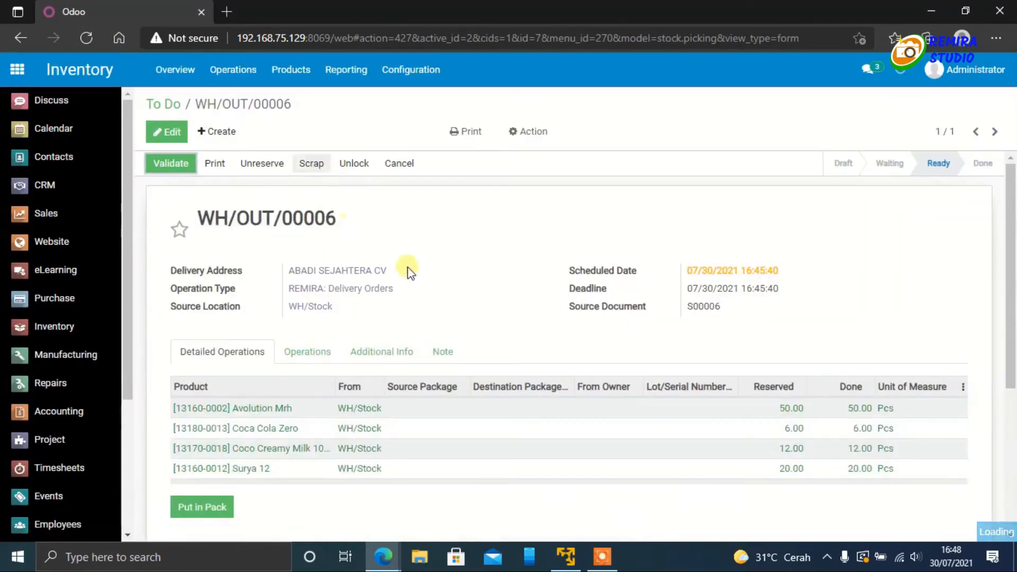
pyautogui.scroll(-5, 410, 281)
pyautogui.scroll(5, 396, 340)
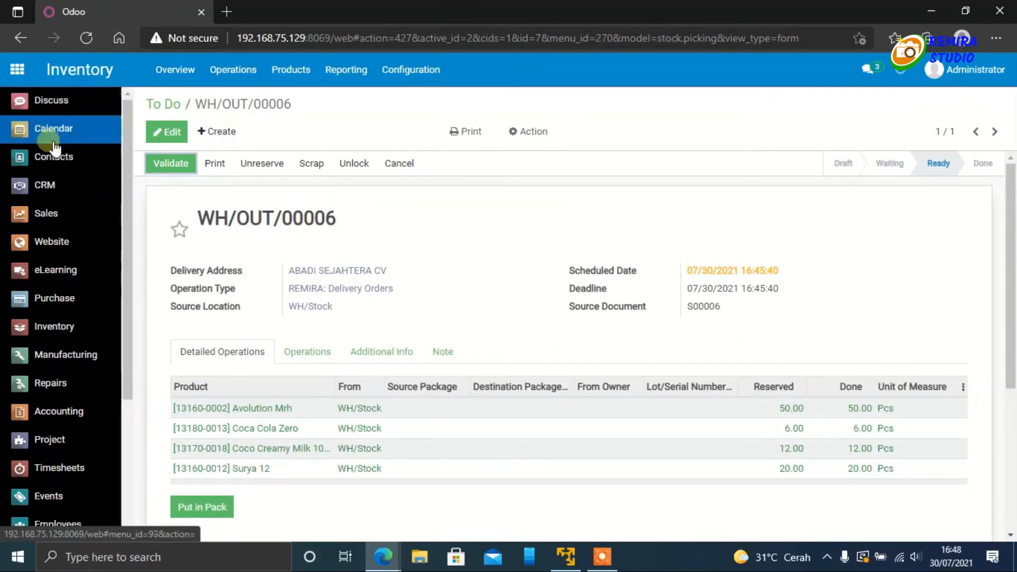
# Step: Open ABADI SEJAHTERA CV's sales order in Sales and review its message history for the customer's receipt confirmation
pyautogui.click(51, 225)
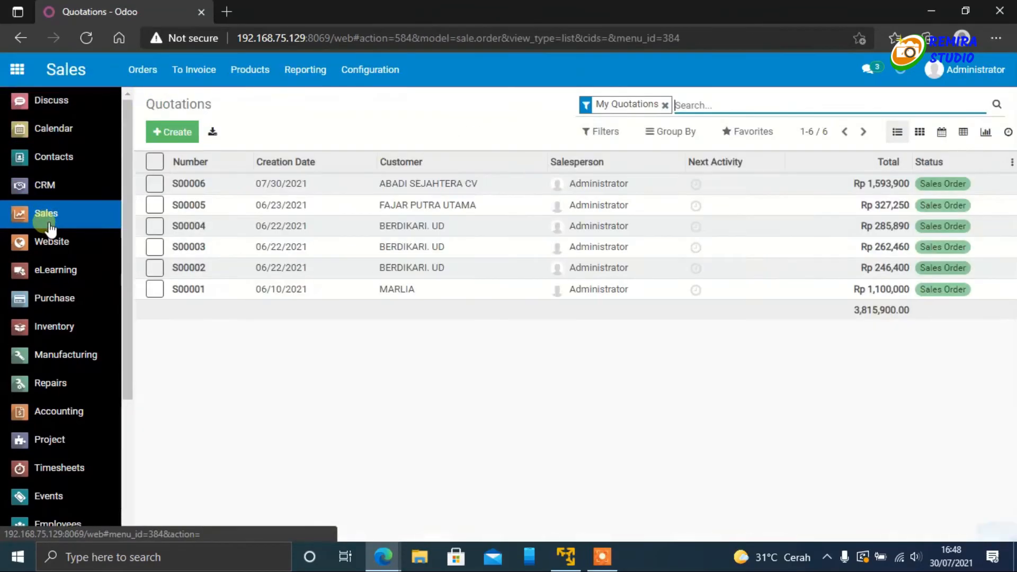
pyautogui.click(281, 184)
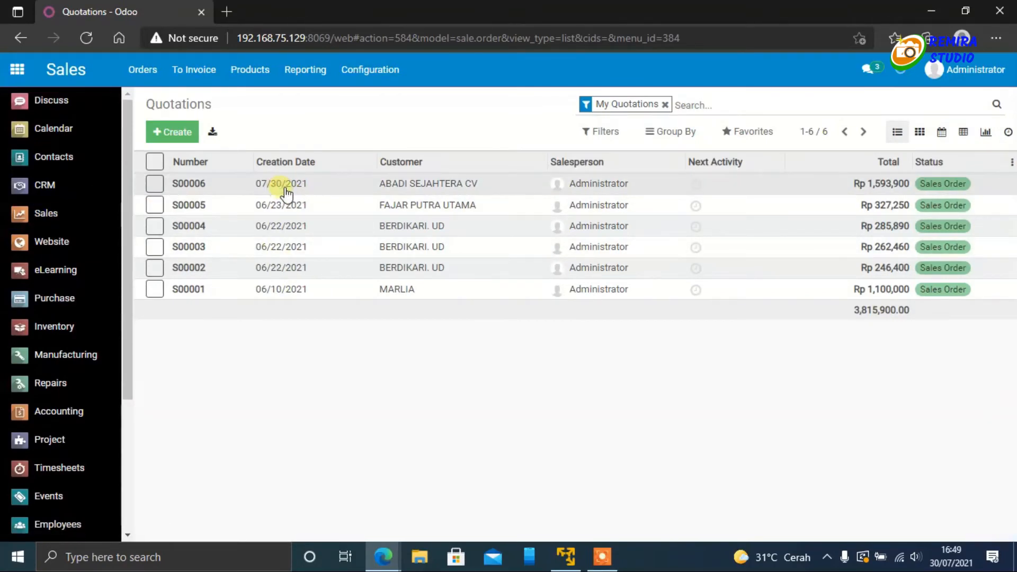
pyautogui.scroll(-10, 418, 341)
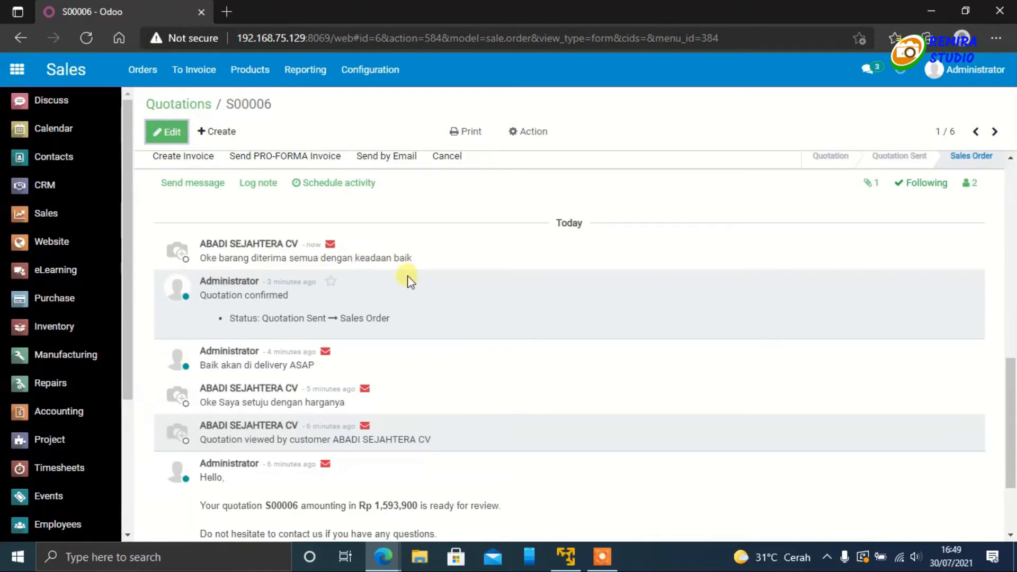
pyautogui.scroll(10, 347, 274)
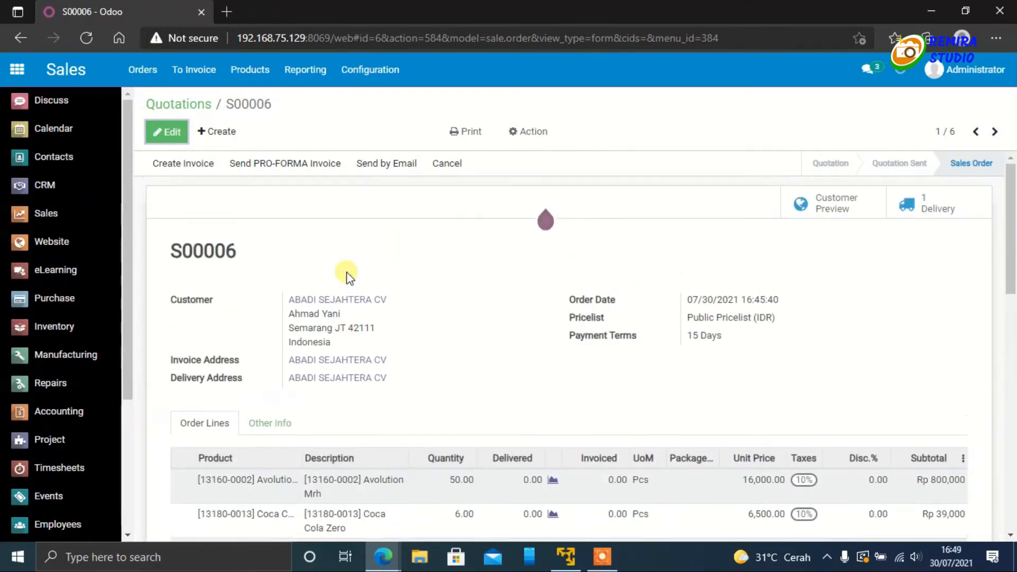
# Step: Open the sales order's linked delivery and send its followers the message "Oke di validasi"
pyautogui.click(931, 206)
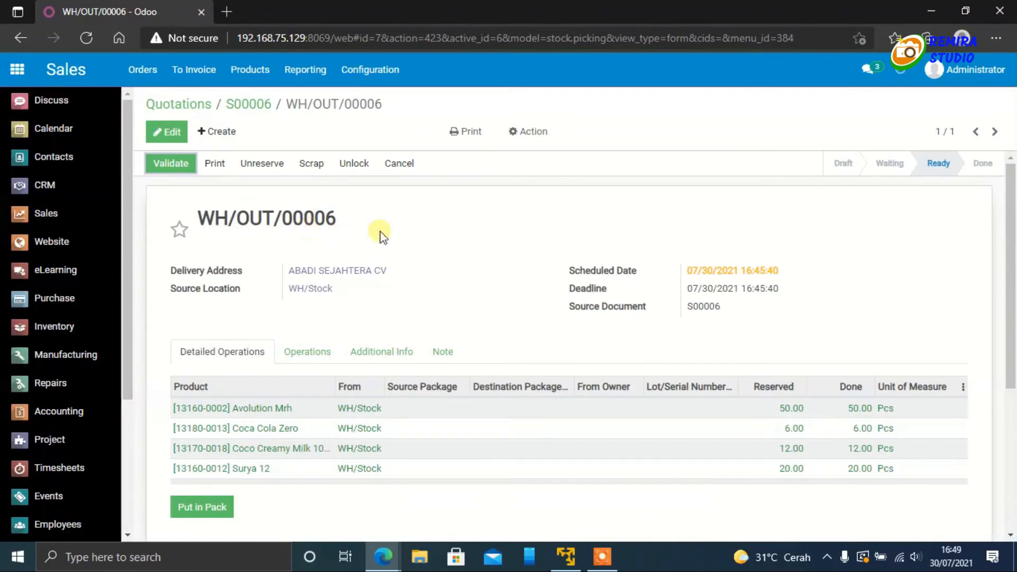
pyautogui.scroll(-5, 382, 234)
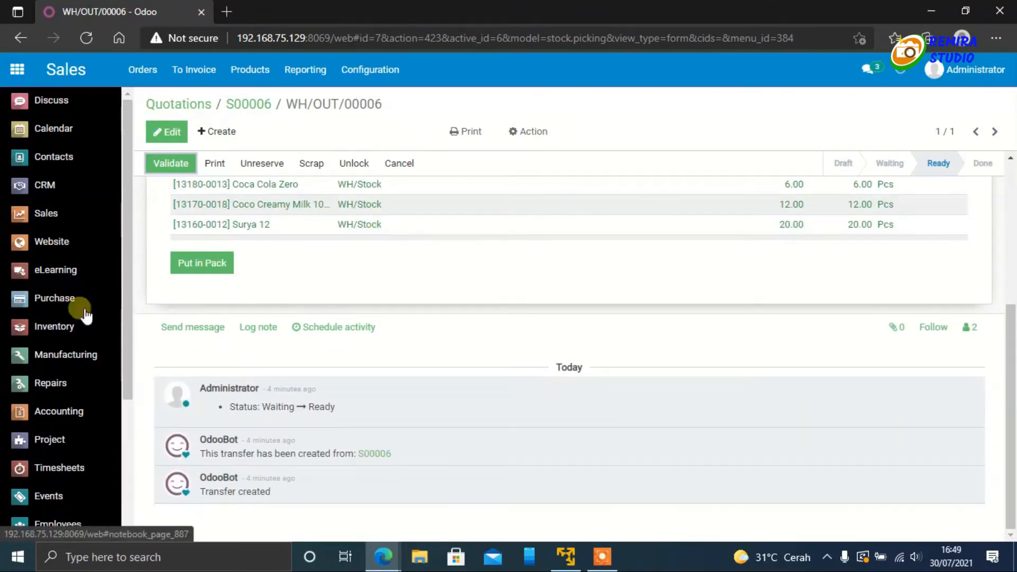
pyautogui.click(180, 324)
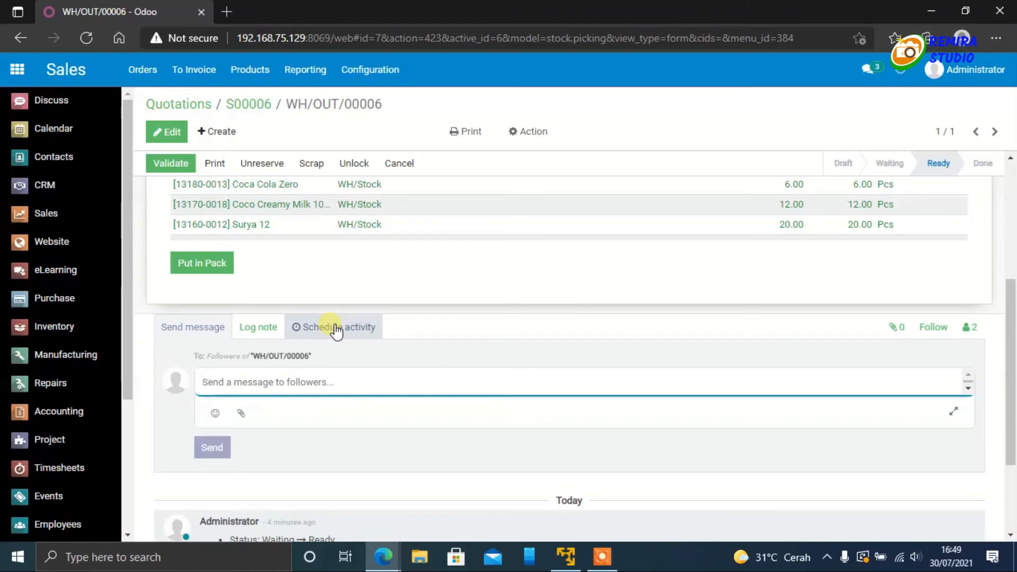
pyautogui.write('Oke di validasi')
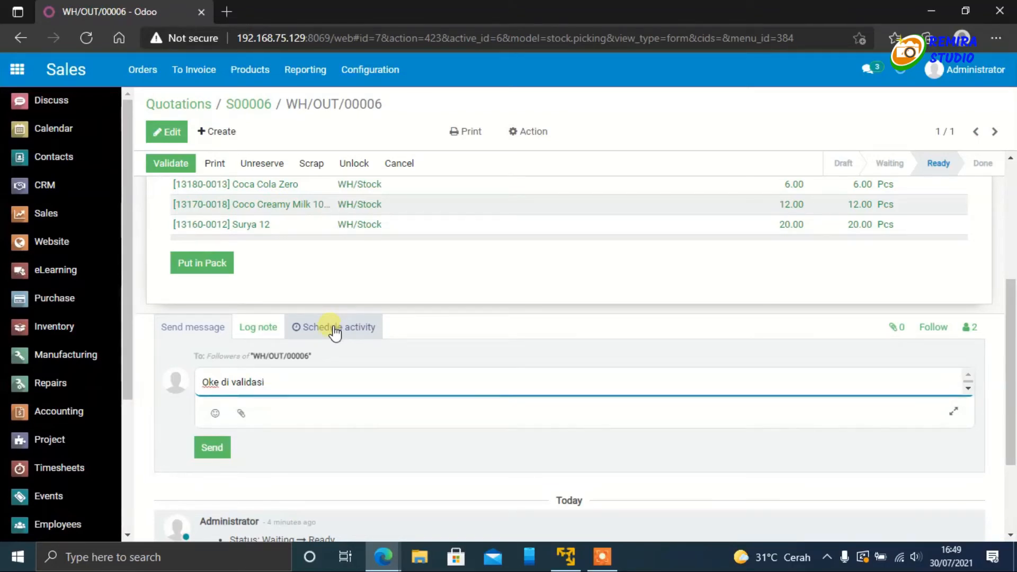
pyautogui.click(211, 449)
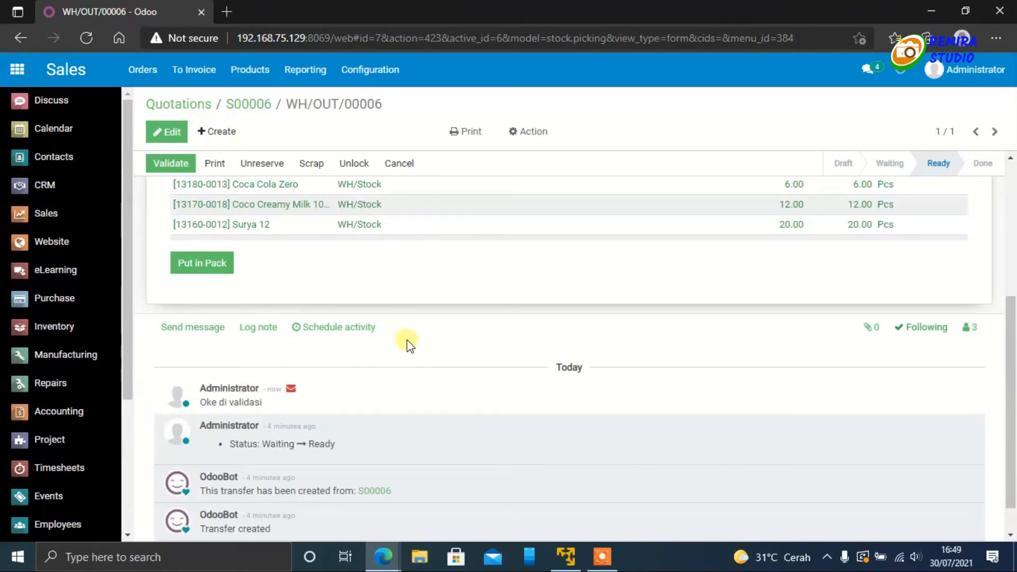
# Step: In the customer's portal window, reload the sales order and check its history for the delivery message
pyautogui.moveTo(383, 555)
pyautogui.click(535, 492)
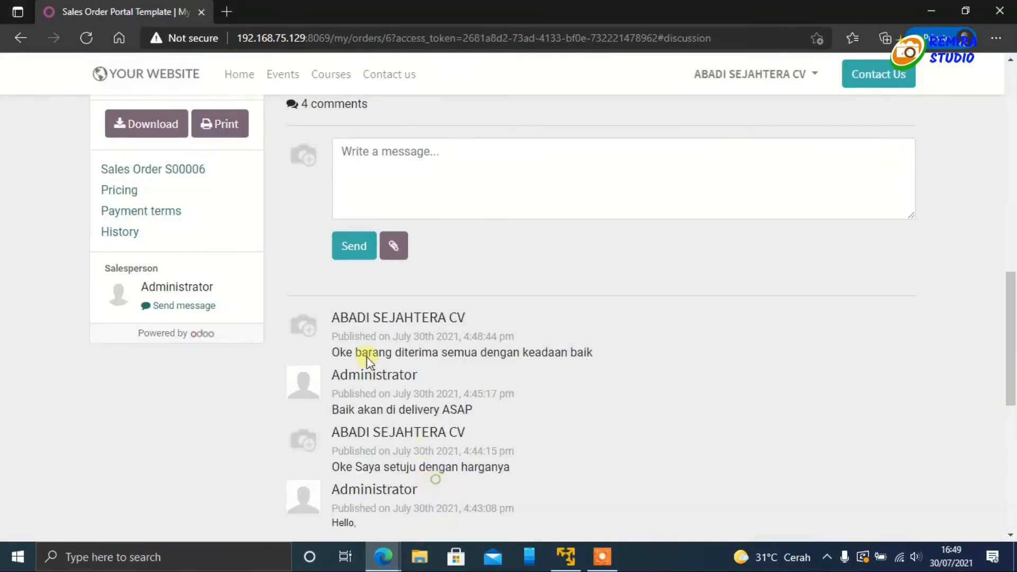
pyautogui.click(84, 37)
# Step: In the administrator's window, validate the delivery order and check the delivered quantities on its source sales order
pyautogui.moveTo(384, 556)
pyautogui.click(339, 516)
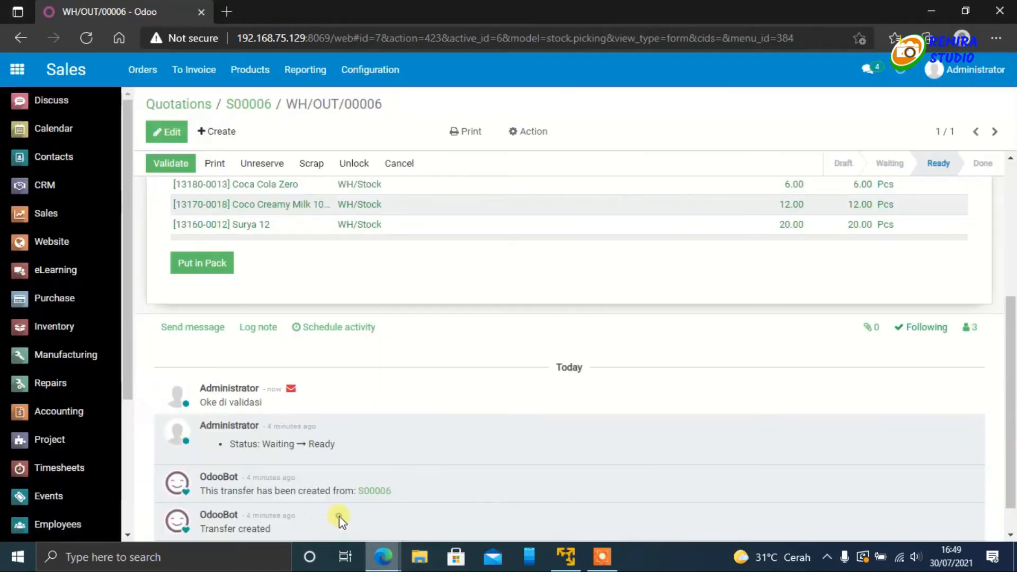
pyautogui.scroll(5, 448, 445)
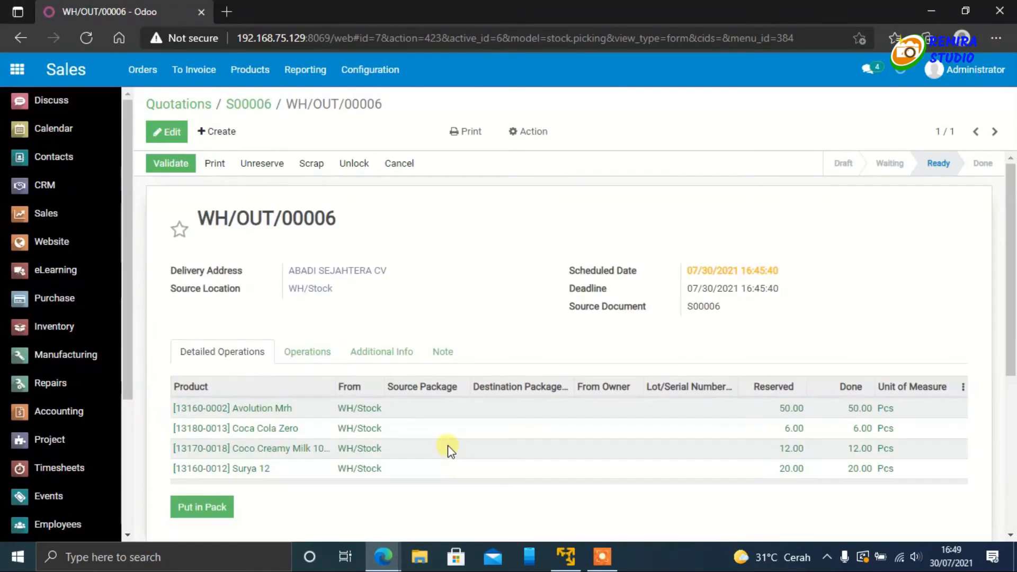
pyautogui.click(167, 166)
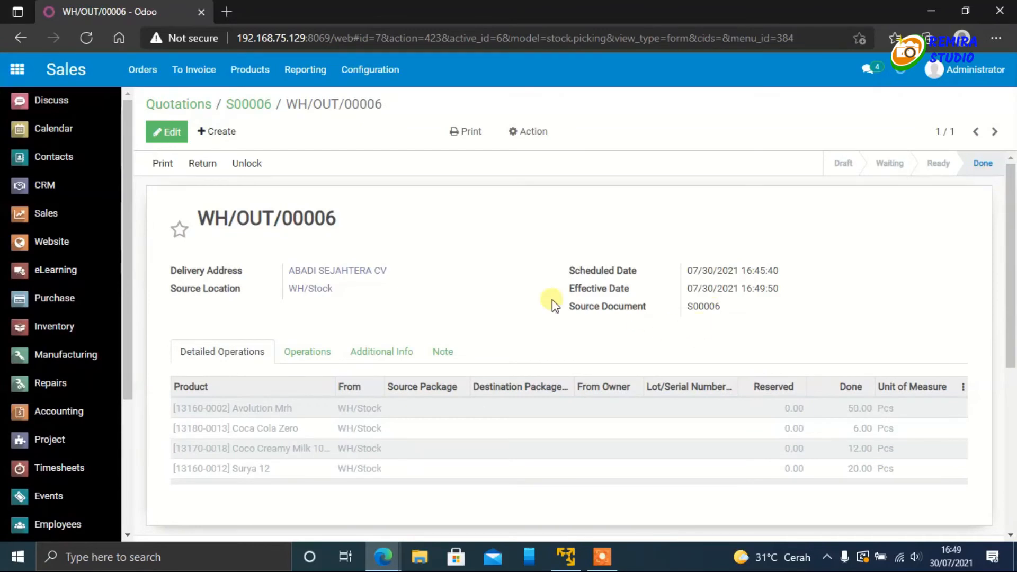
pyautogui.click(245, 106)
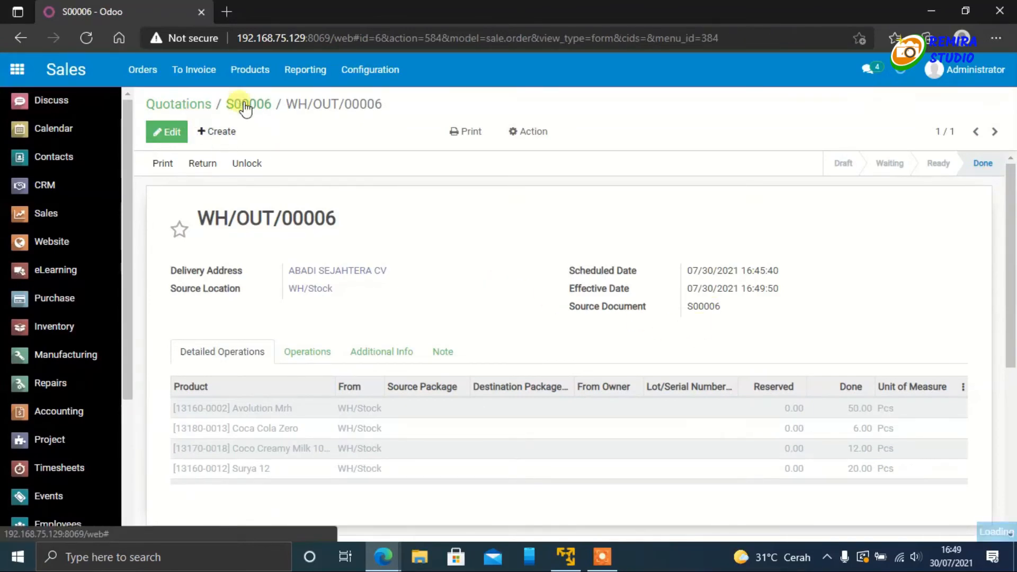
pyautogui.scroll(-2, 500, 331)
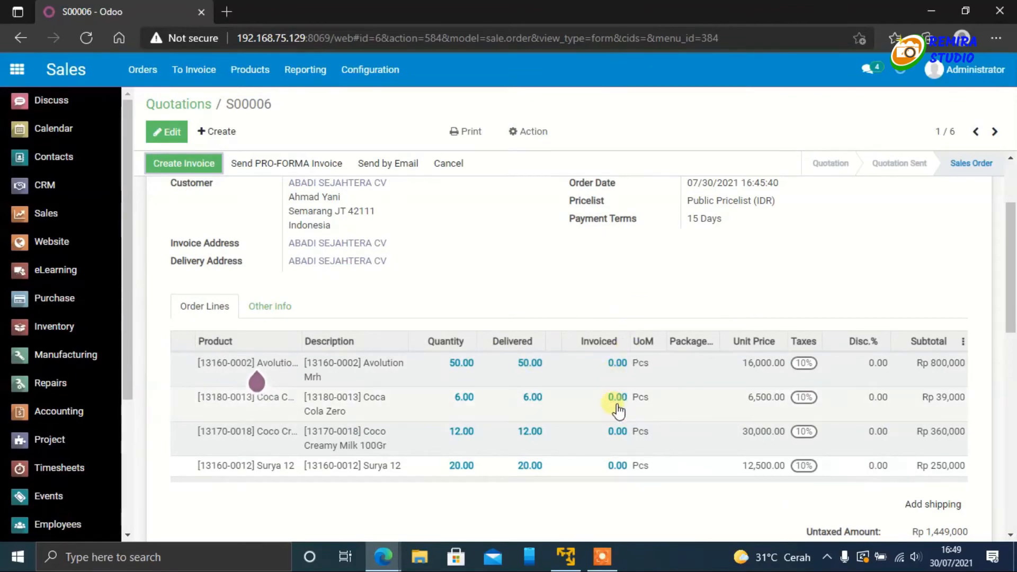
# Step: In the customer's portal window, reload the sales order to check its delivery status, and return to the portal's document overview
pyautogui.moveTo(382, 559)
pyautogui.click(482, 523)
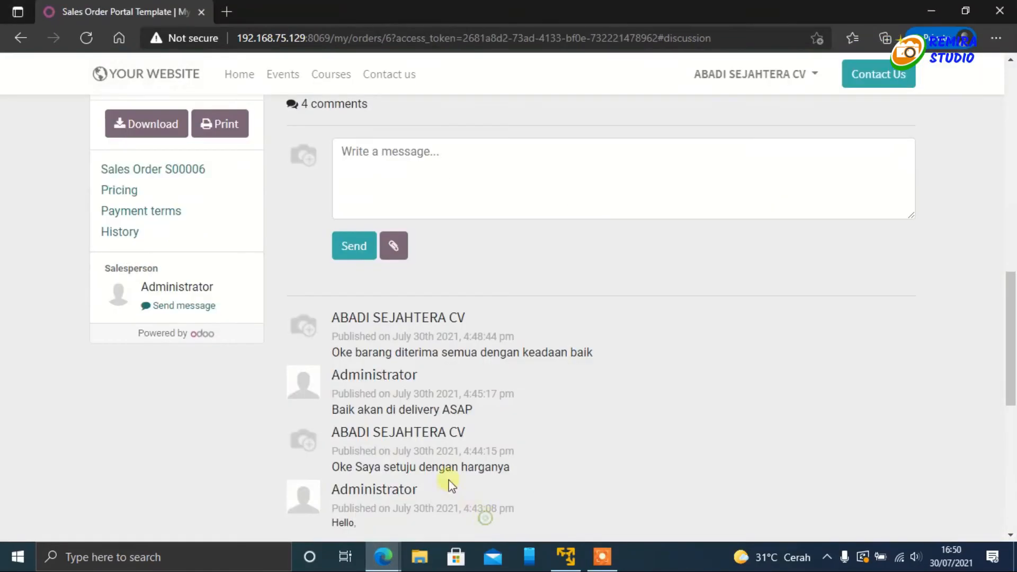
pyautogui.scroll(10, 244, 238)
pyautogui.scroll(2, 244, 238)
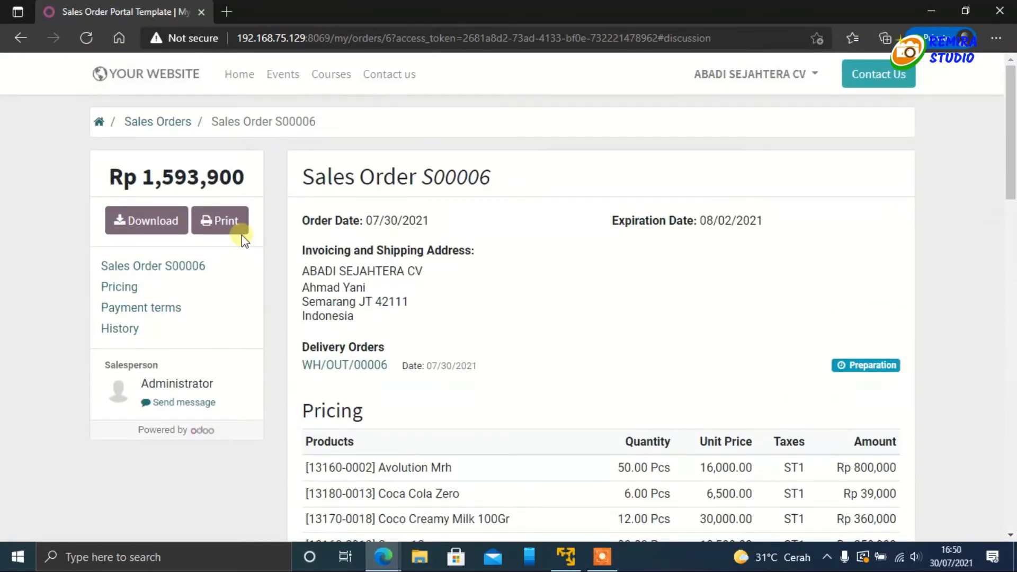
pyautogui.click(89, 37)
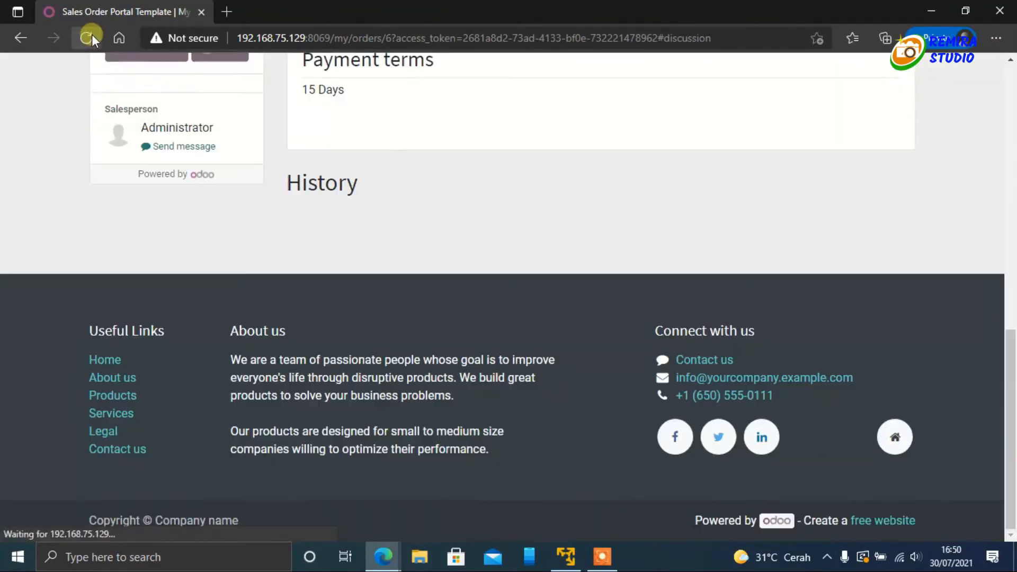
pyautogui.scroll(14, 729, 360)
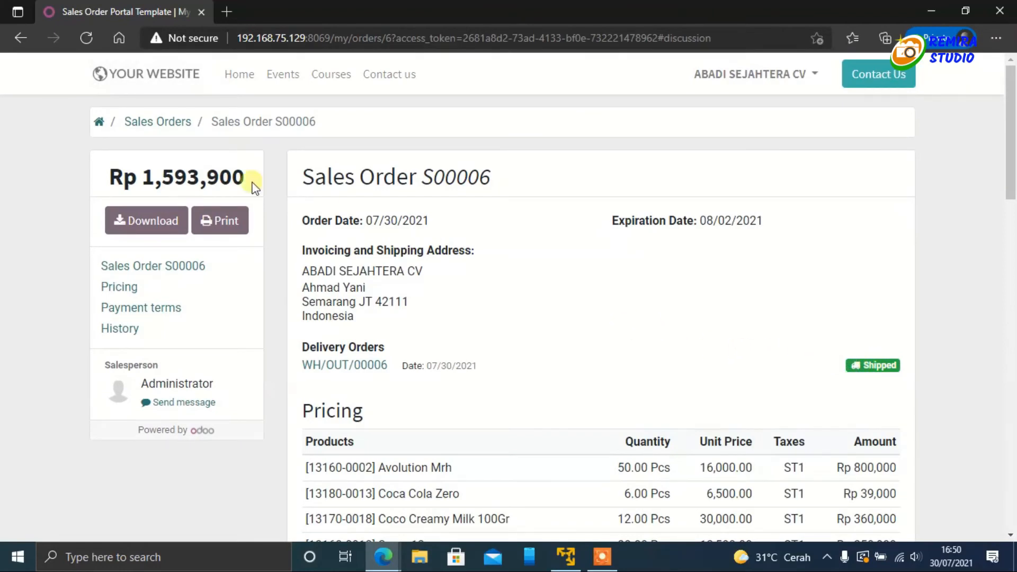
pyautogui.click(107, 125)
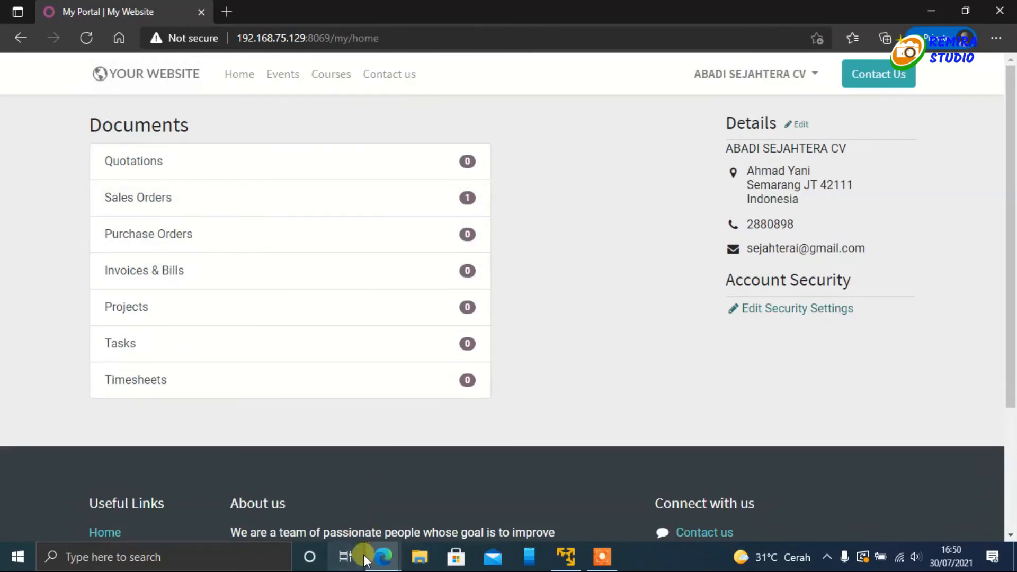
# Step: In the administrator's window, create a regular invoice from the sales order and open the draft
pyautogui.moveTo(383, 556)
pyautogui.click(341, 517)
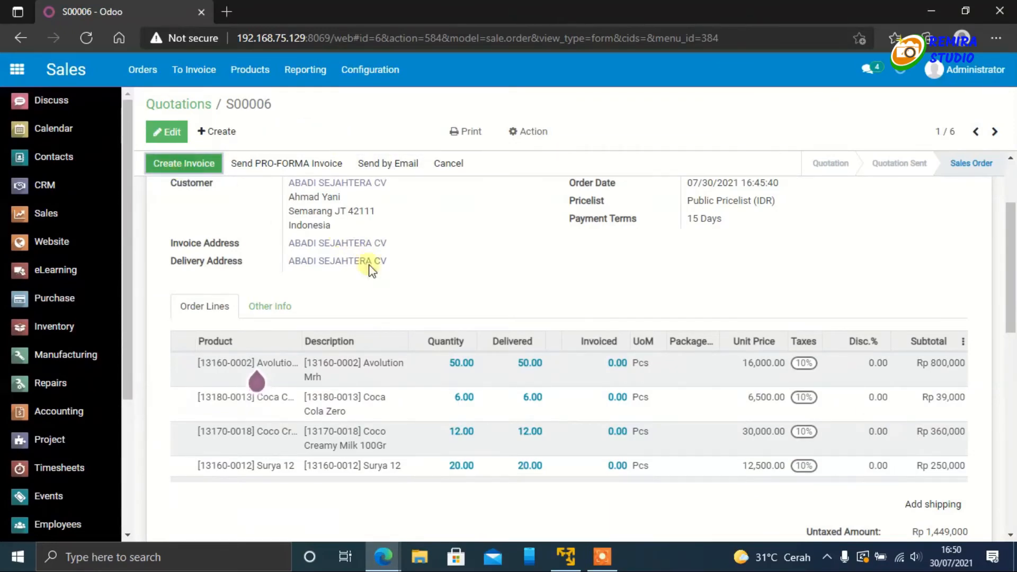
pyautogui.scroll(2, 317, 222)
pyautogui.click(198, 169)
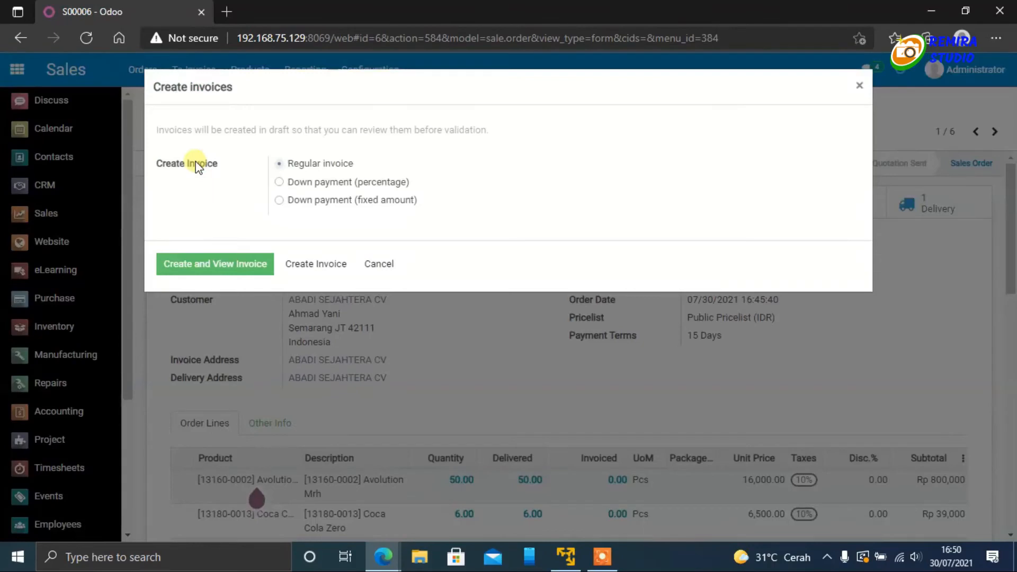
pyautogui.click(200, 269)
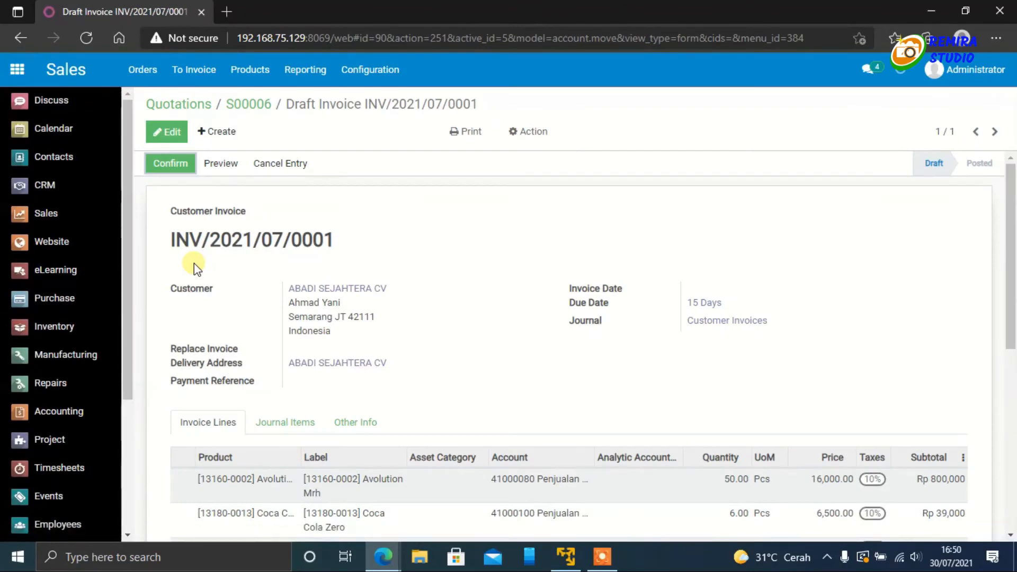
# Step: Set the draft invoice's invoice date to 07/31/2021 and save it
pyautogui.scroll(-3, 585, 277)
pyautogui.scroll(3, 583, 276)
pyautogui.scroll(-1, 291, 257)
pyautogui.scroll(1, 238, 212)
pyautogui.click(179, 139)
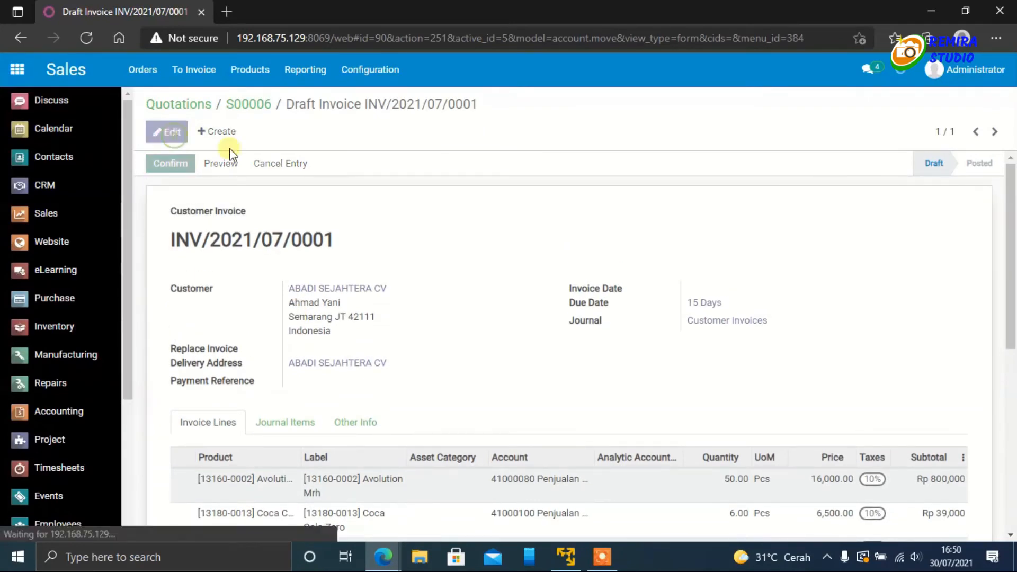
pyautogui.click(774, 291)
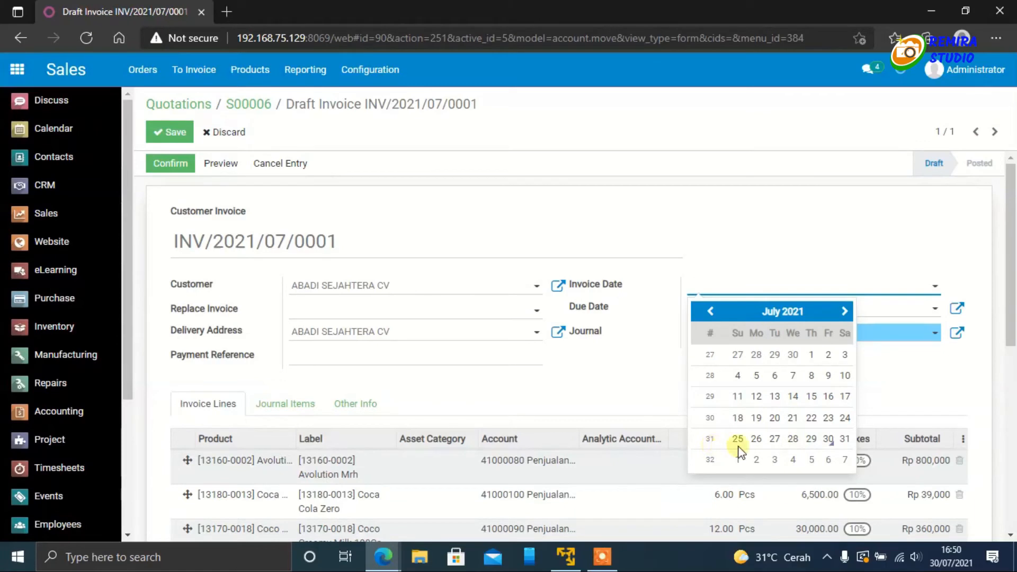
pyautogui.click(846, 439)
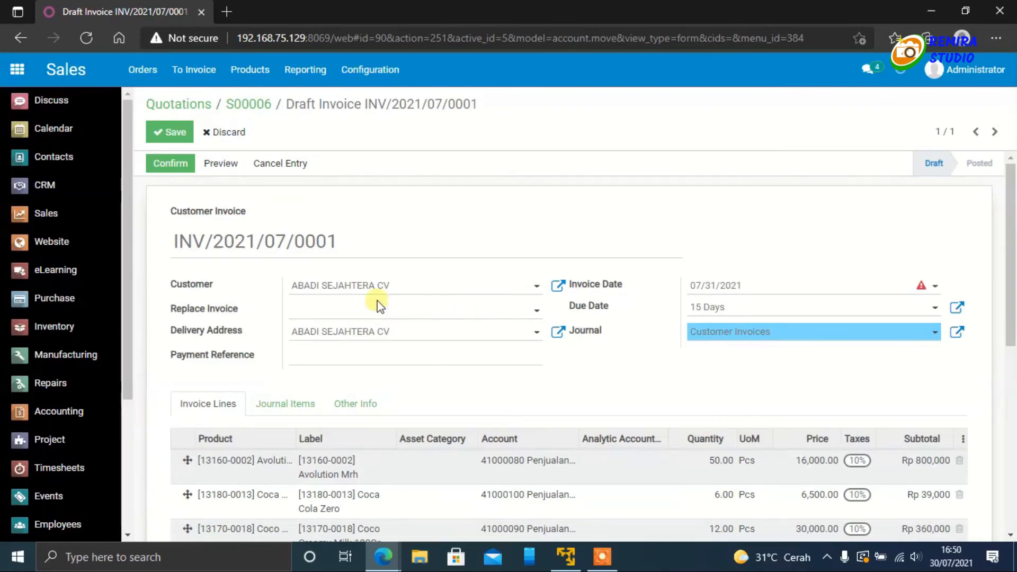
pyautogui.scroll(-1, 380, 306)
pyautogui.scroll(1, 377, 300)
pyautogui.click(170, 130)
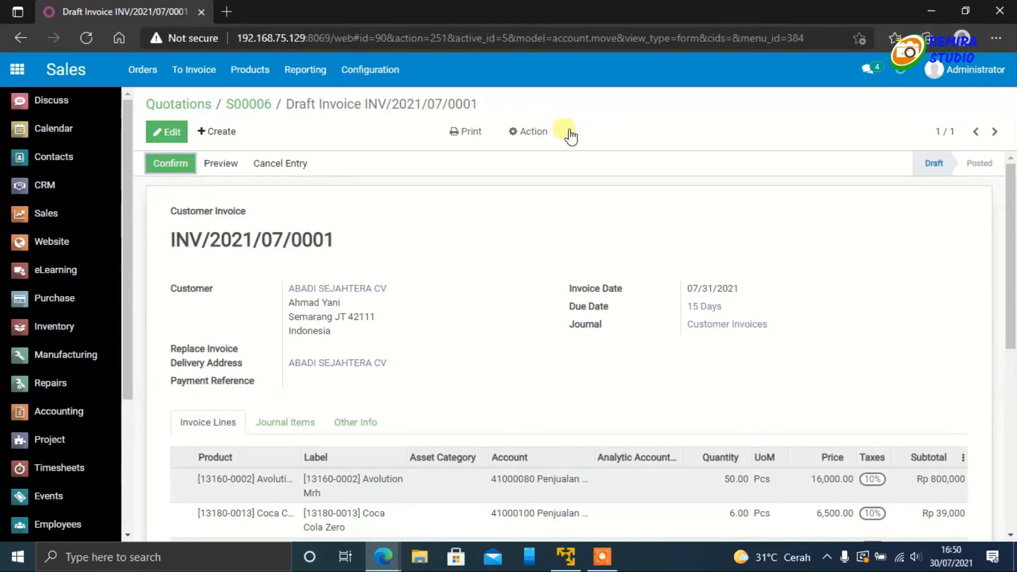
pyautogui.click(550, 135)
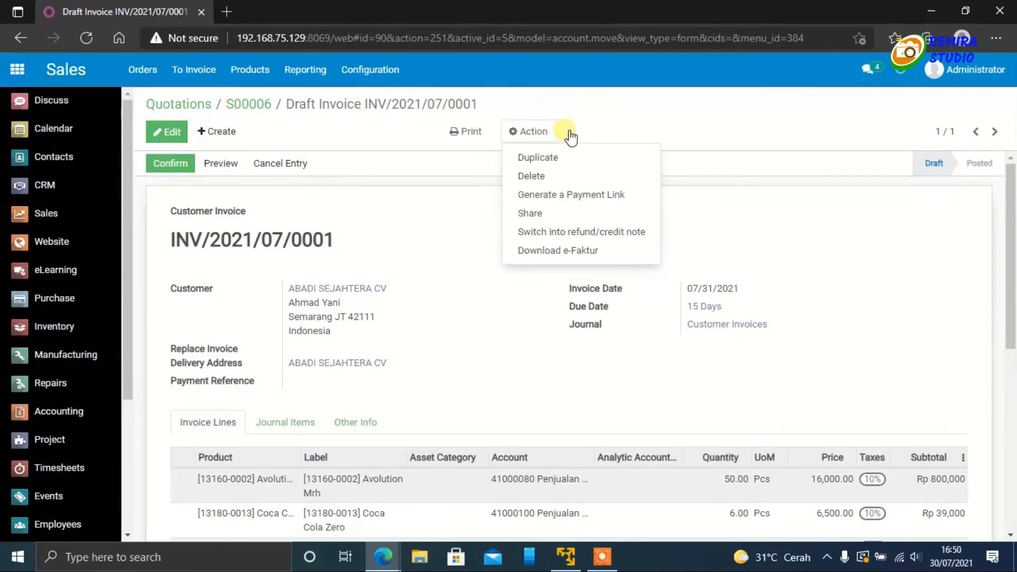
pyautogui.click(631, 127)
# Step: Reload the customer's portal overview and check whether the draft invoice is listed under Invoices & Bills
pyautogui.moveTo(390, 561)
pyautogui.click(443, 503)
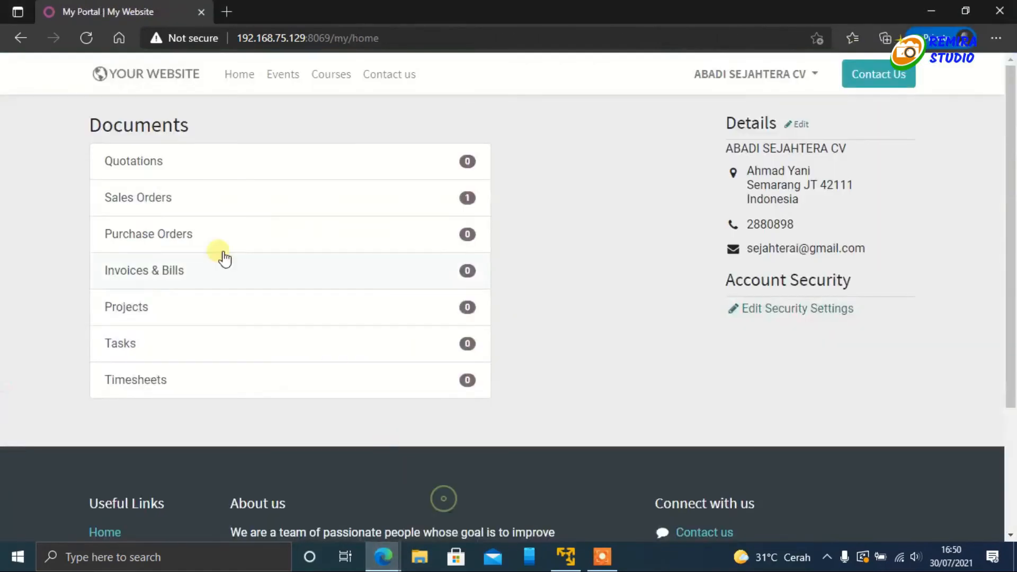
pyautogui.click(93, 36)
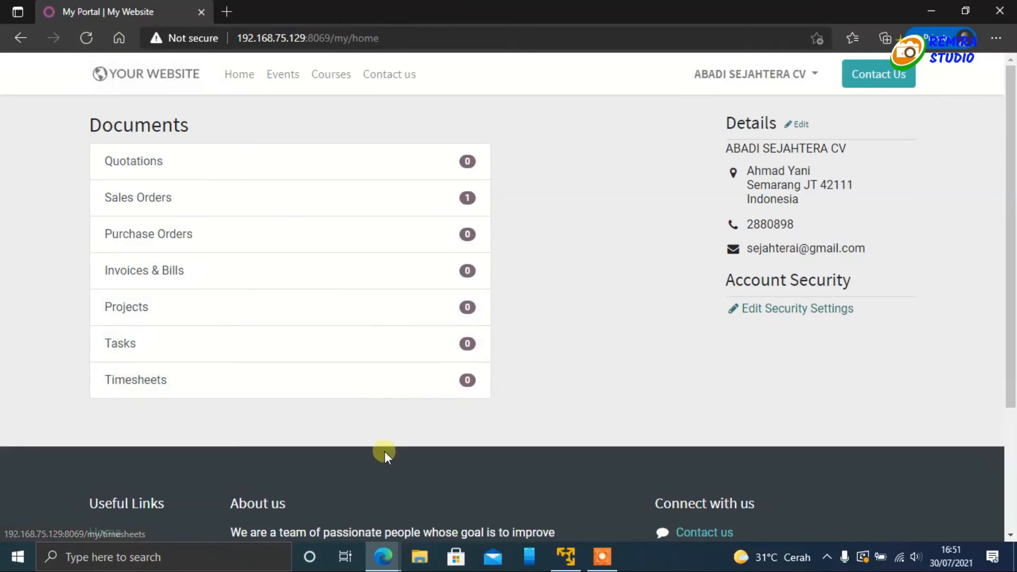
# Step: In the administrator's window, confirm the draft customer invoice so that it is posted
pyautogui.moveTo(384, 557)
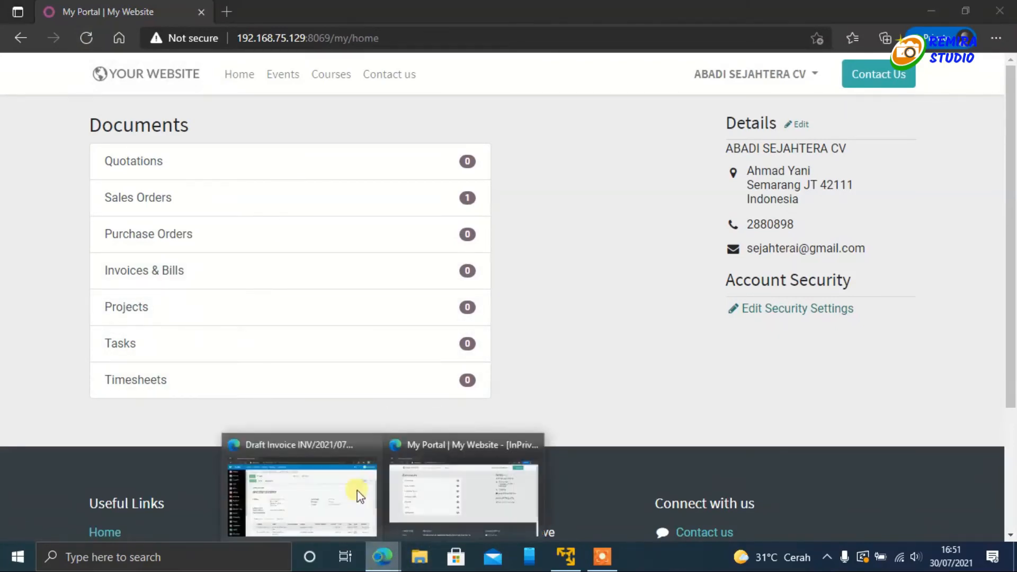
pyautogui.click(357, 491)
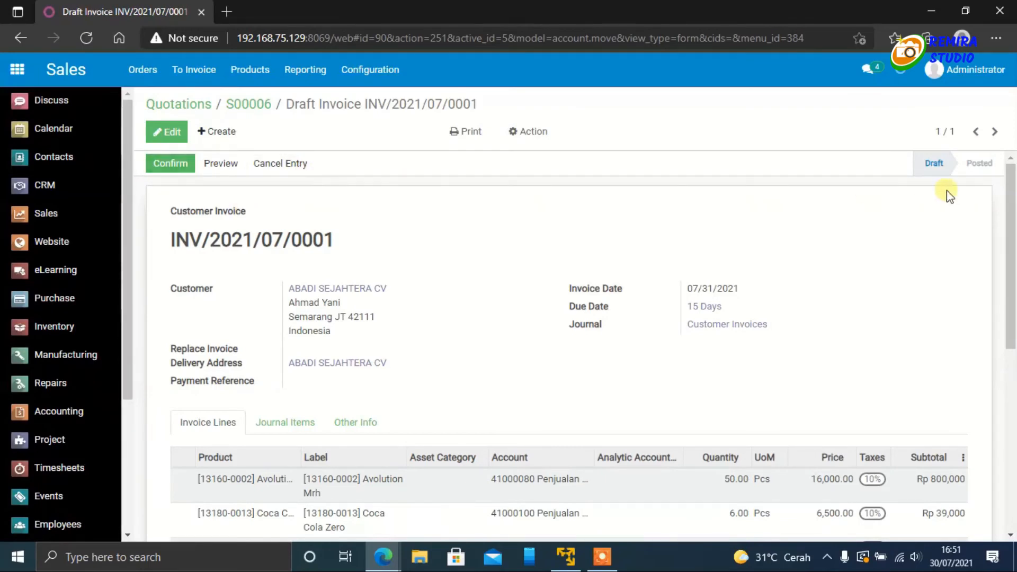
pyautogui.click(179, 166)
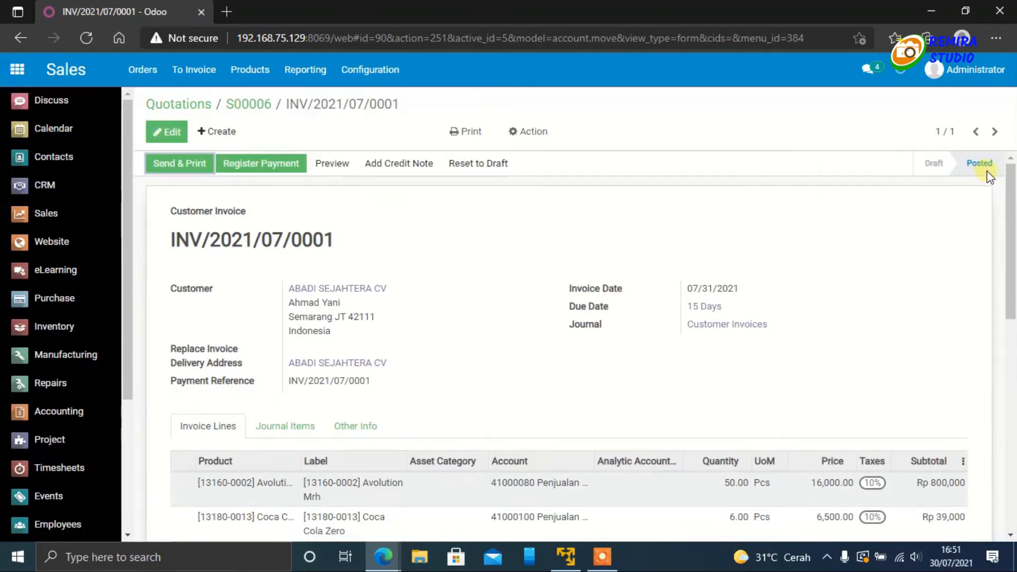
pyautogui.scroll(-1, 468, 438)
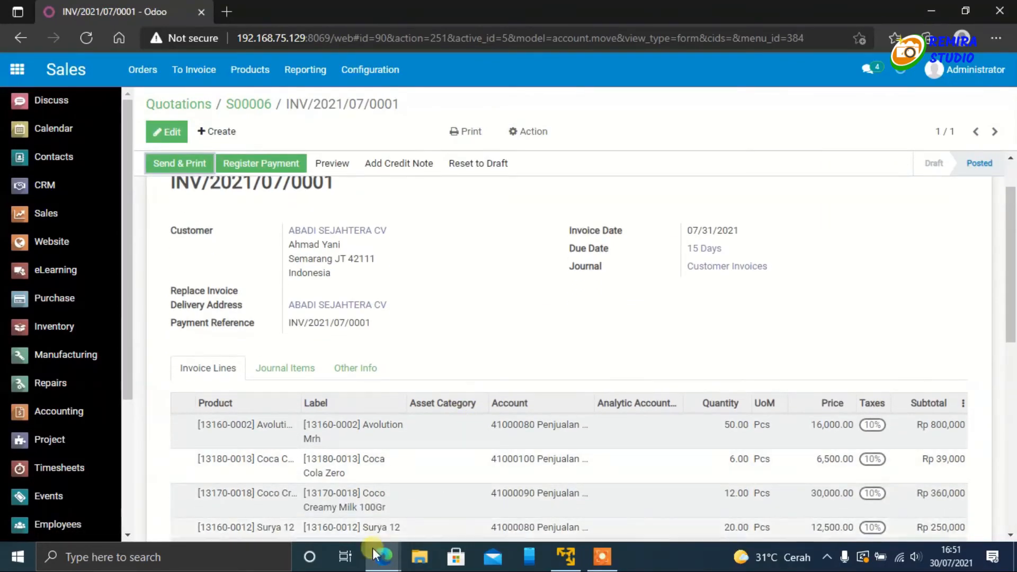
# Step: In the customer's portal window, reload the document overview and open the Invoices & Bills list
pyautogui.moveTo(383, 557)
pyautogui.click(412, 508)
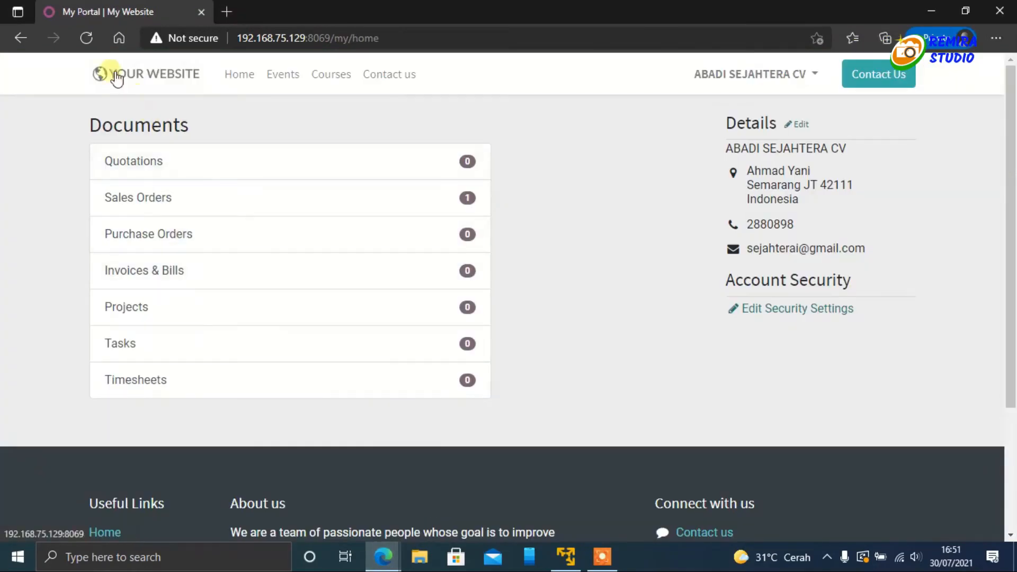
pyautogui.click(88, 37)
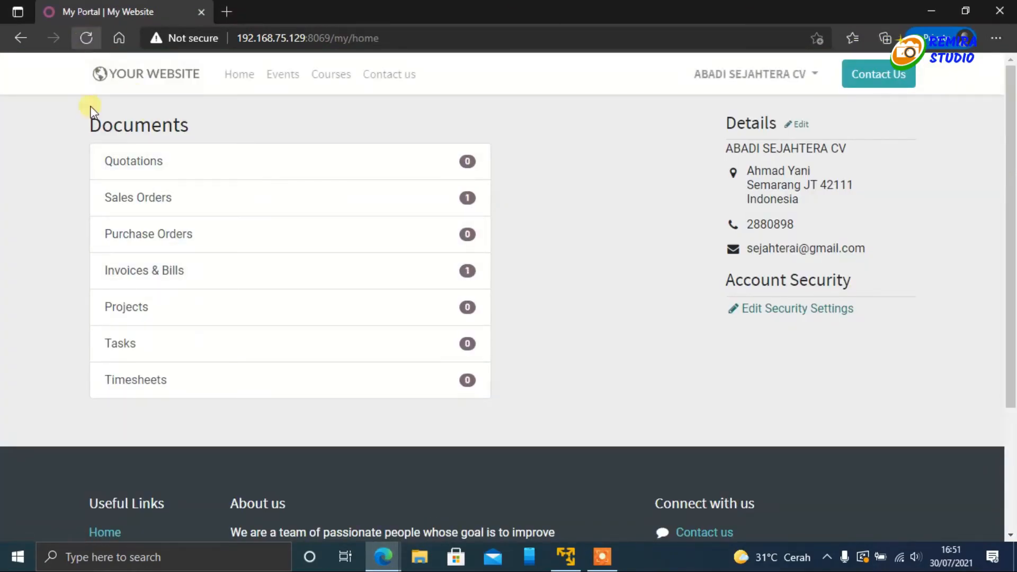
pyautogui.click(167, 280)
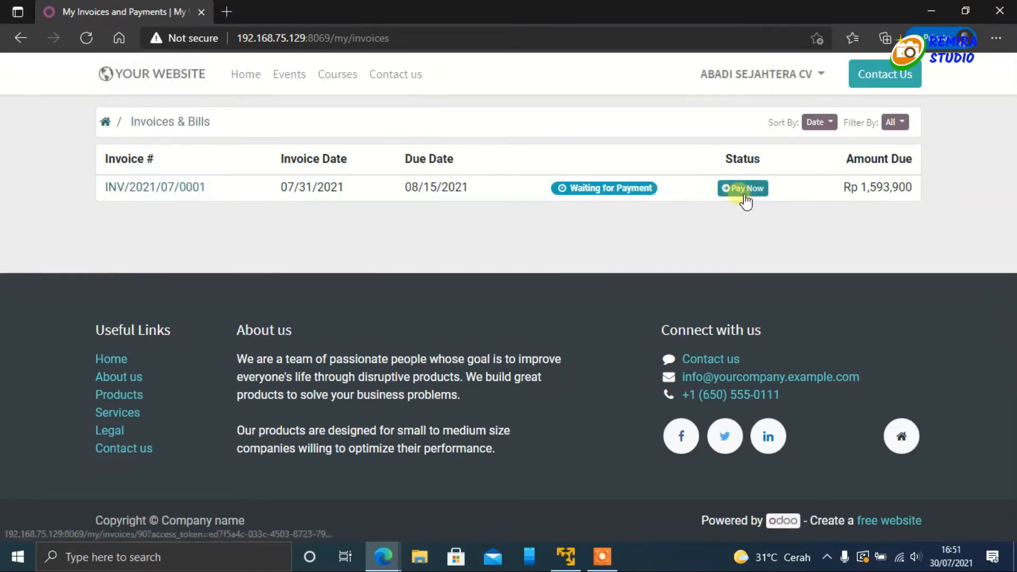
# Step: Open the invoice dated 07/31/2021 in the portal and review its lines, totals, payment terms and history
pyautogui.click(118, 190)
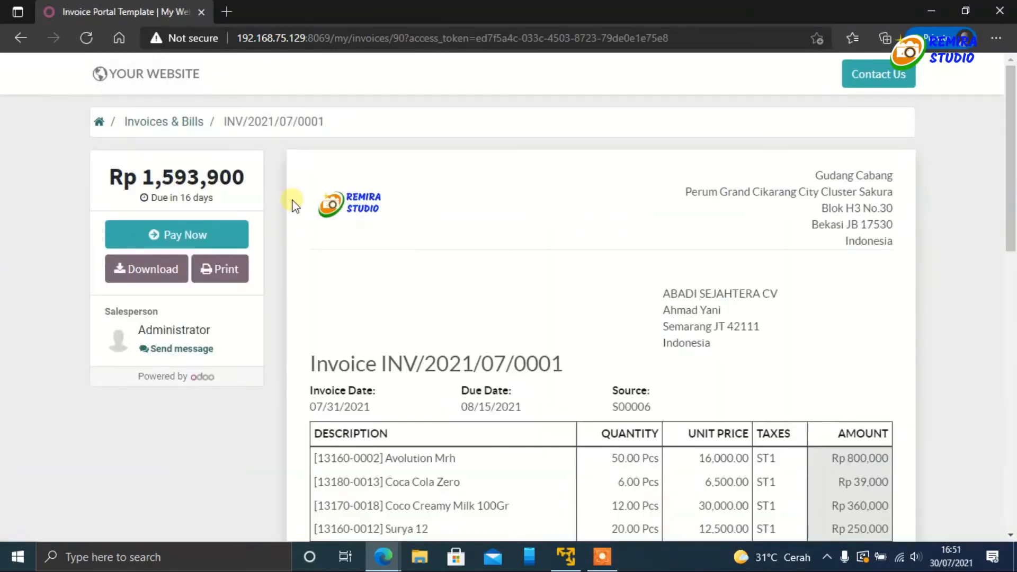
pyautogui.scroll(-5, 647, 319)
pyautogui.scroll(-9, 647, 319)
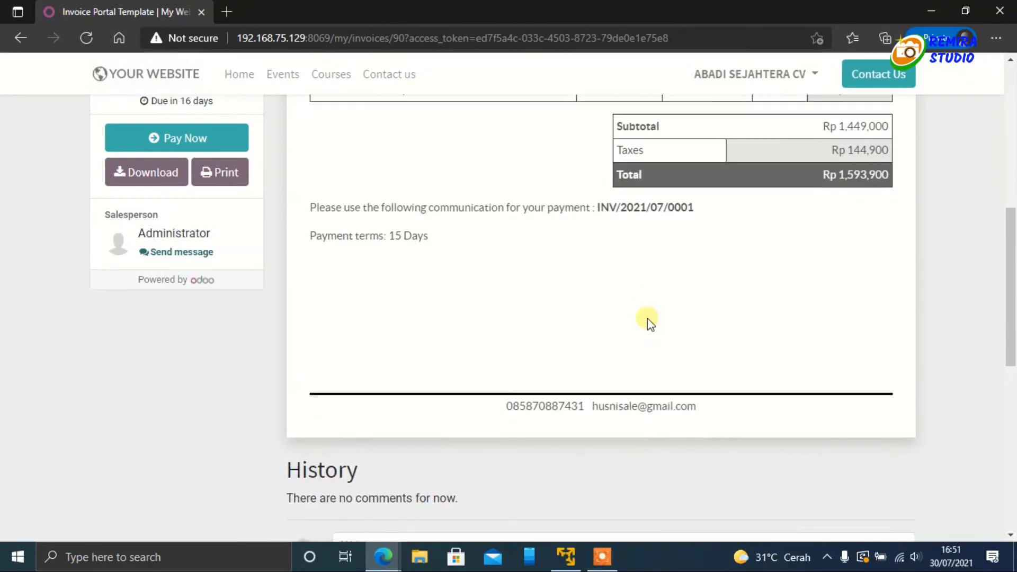
pyautogui.scroll(12, 647, 319)
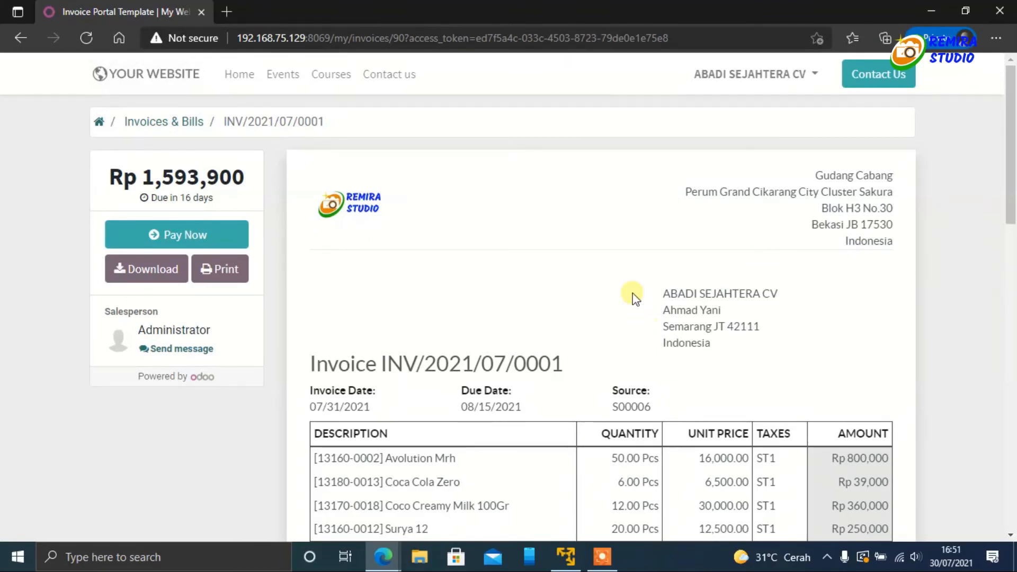
pyautogui.scroll(-12, 633, 294)
pyautogui.scroll(12, 630, 288)
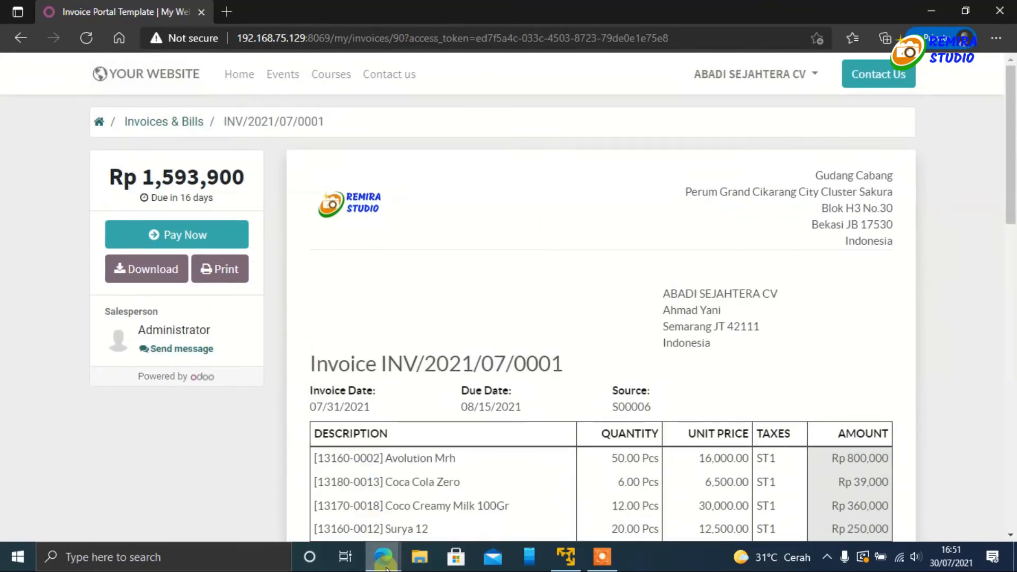
# Step: Switch to the administrator's window and check the header of the posted customer invoice
pyautogui.moveTo(385, 566)
pyautogui.click(328, 506)
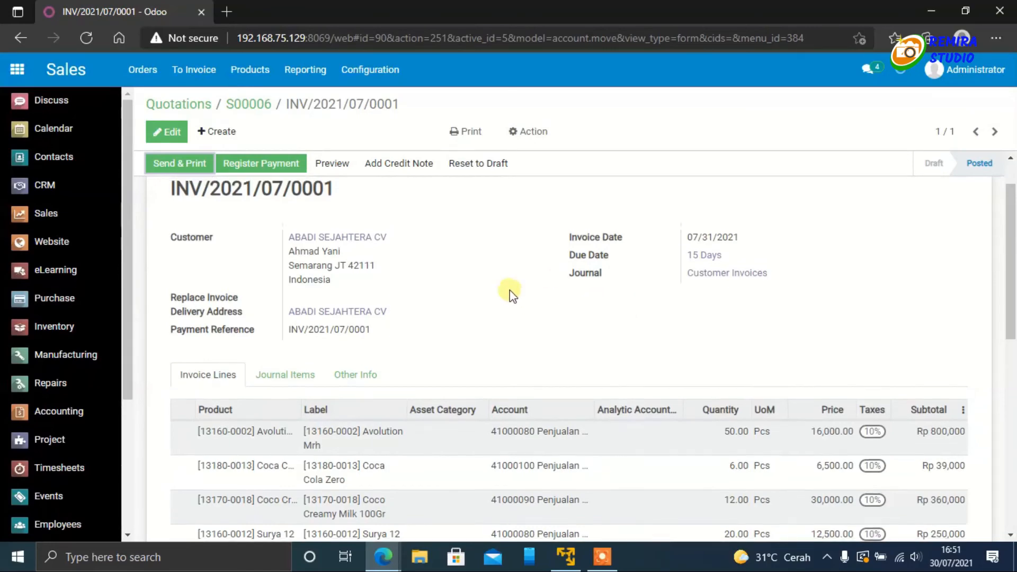
pyautogui.scroll(1, 509, 291)
# Step: In the customer's portal window, pay the invoice by Wire Transfer and read through the payment instructions and invoice lines
pyautogui.moveTo(383, 558)
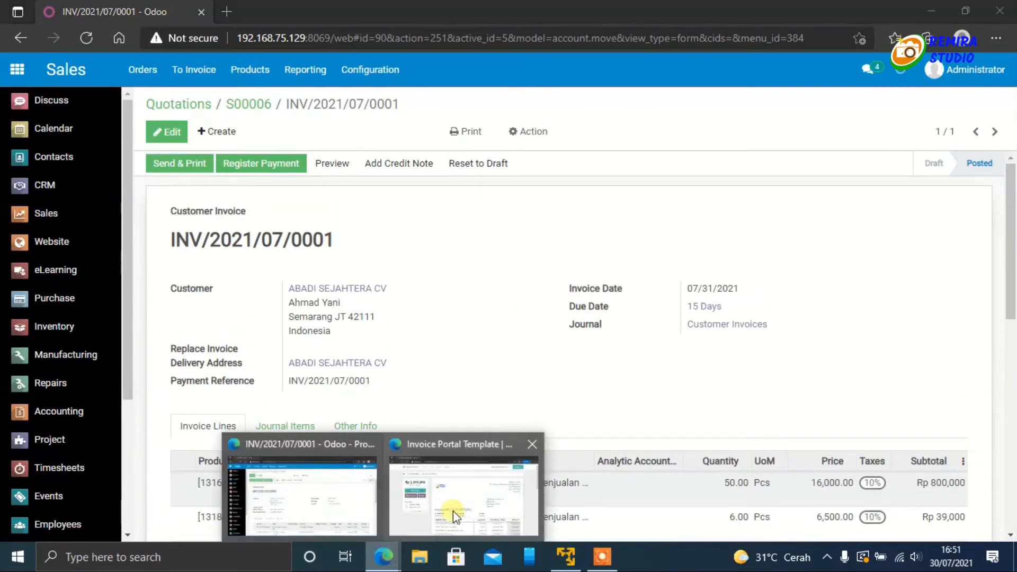
pyautogui.click(453, 511)
pyautogui.scroll(-4, 561, 319)
pyautogui.scroll(4, 561, 319)
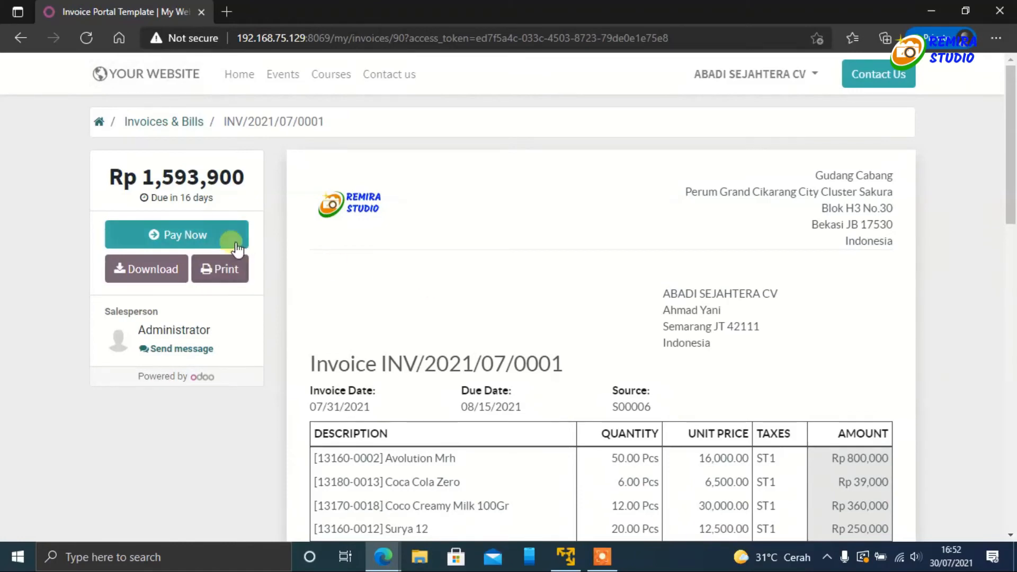
pyautogui.click(198, 233)
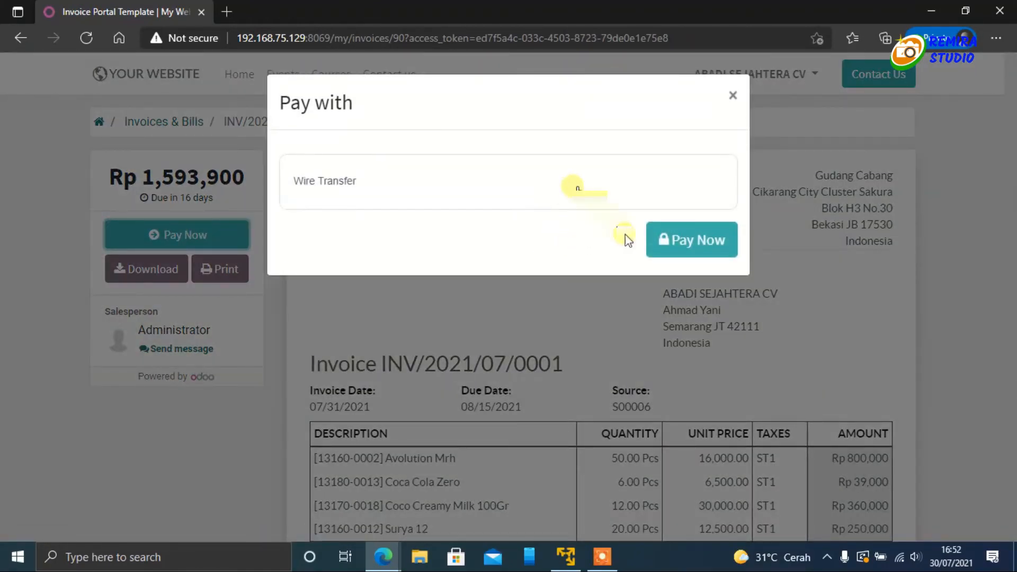
pyautogui.click(696, 243)
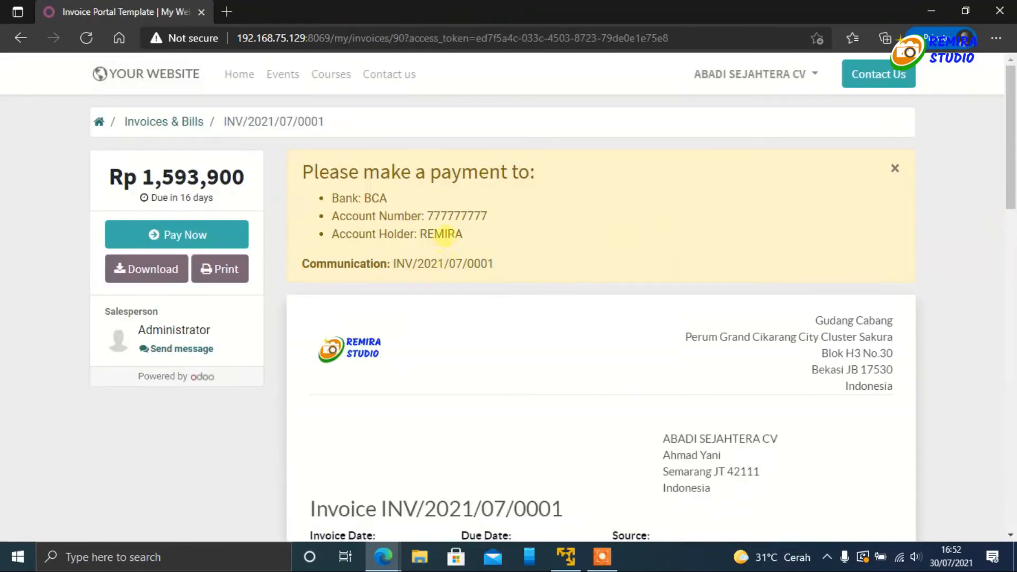
pyautogui.scroll(-15, 533, 271)
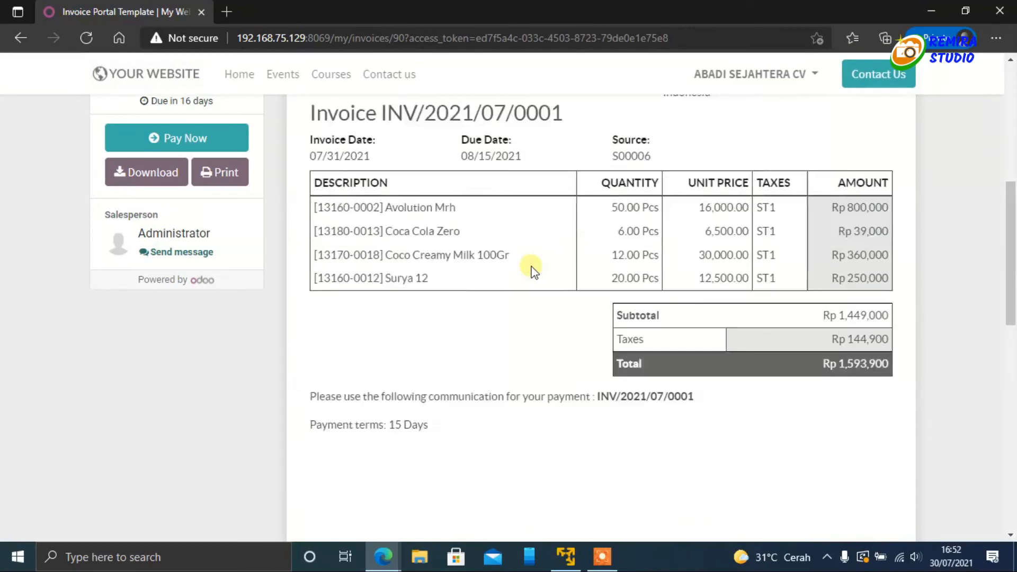
pyautogui.scroll(15, 534, 272)
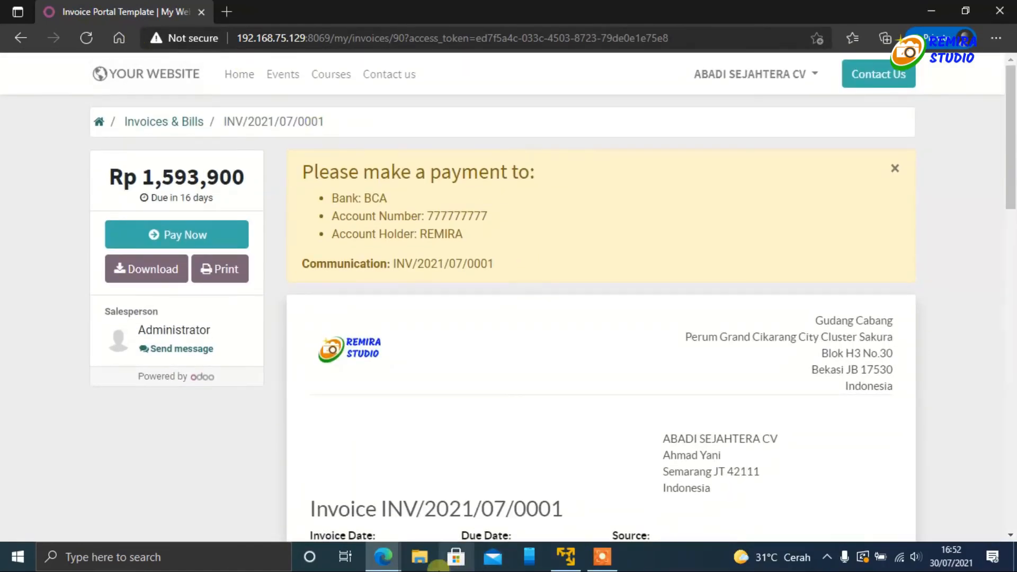
# Step: In the administrator's window, reload the customer invoice to check for a change in its payment status
pyautogui.click(383, 556)
pyautogui.click(363, 506)
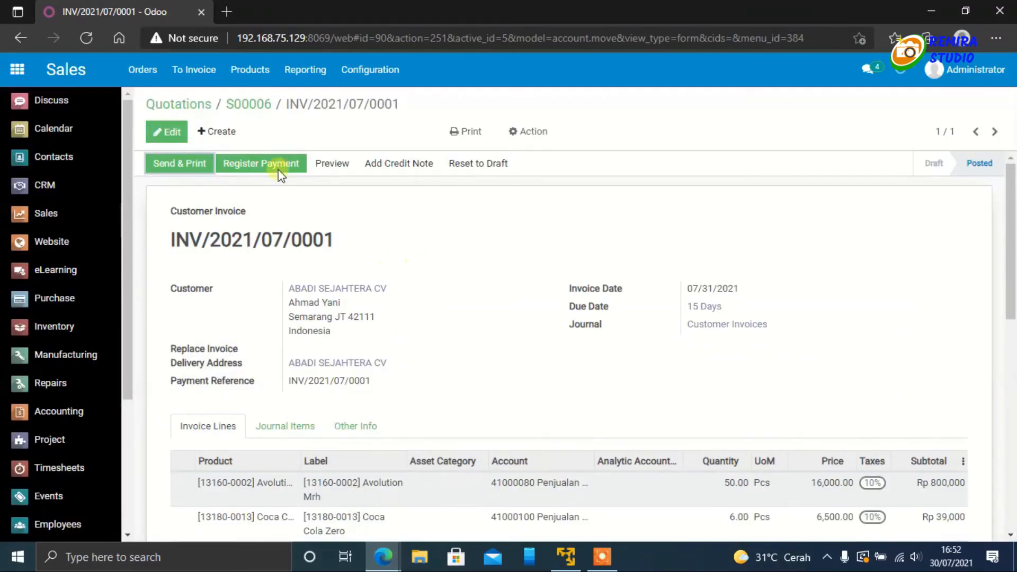
pyautogui.click(86, 38)
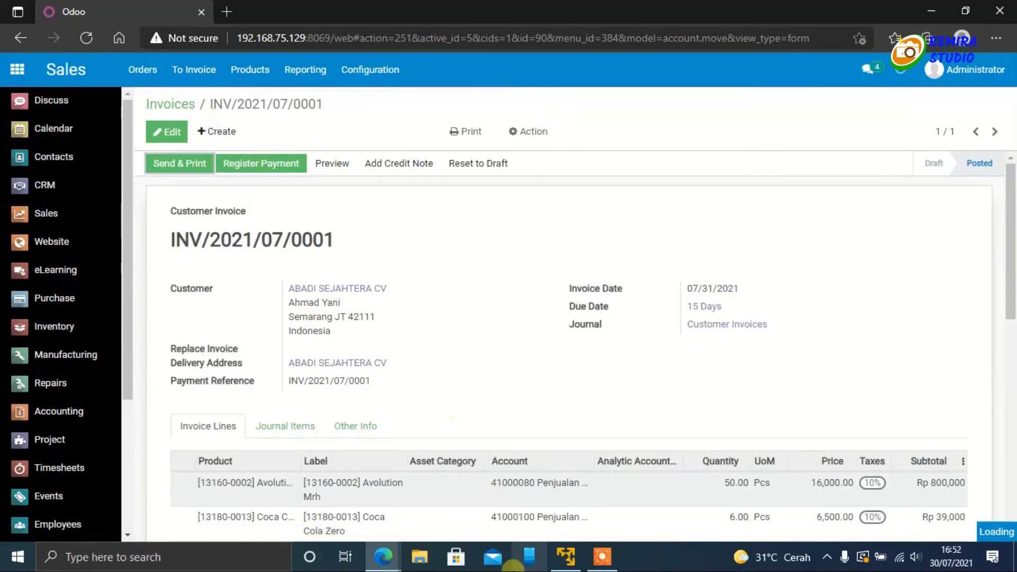
# Step: Return to the customer's portal invoice and review the bank transfer details together with the due amount and invoice lines
pyautogui.click(383, 556)
pyautogui.click(491, 497)
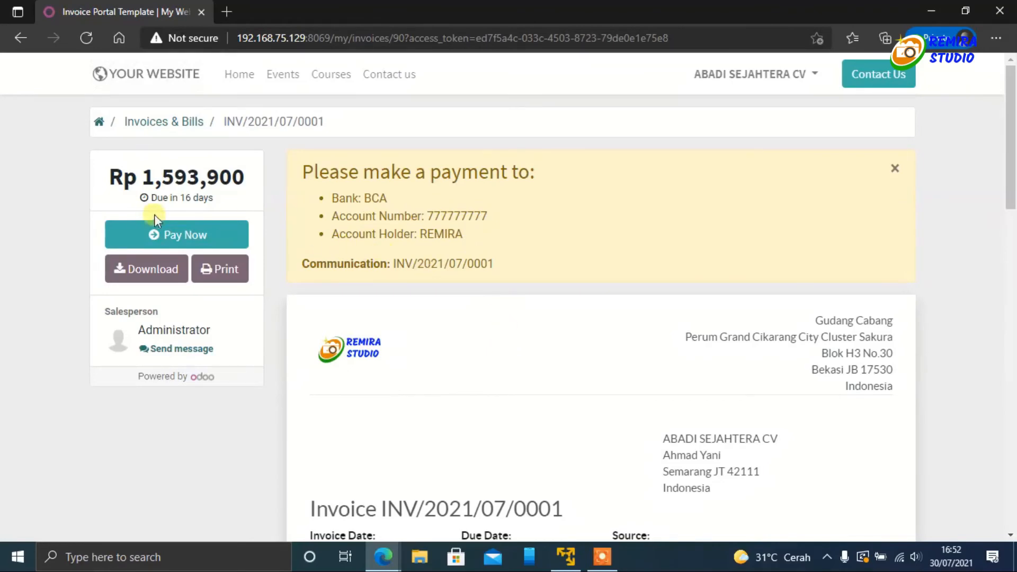
pyautogui.scroll(-7, 643, 379)
pyautogui.scroll(5, 585, 272)
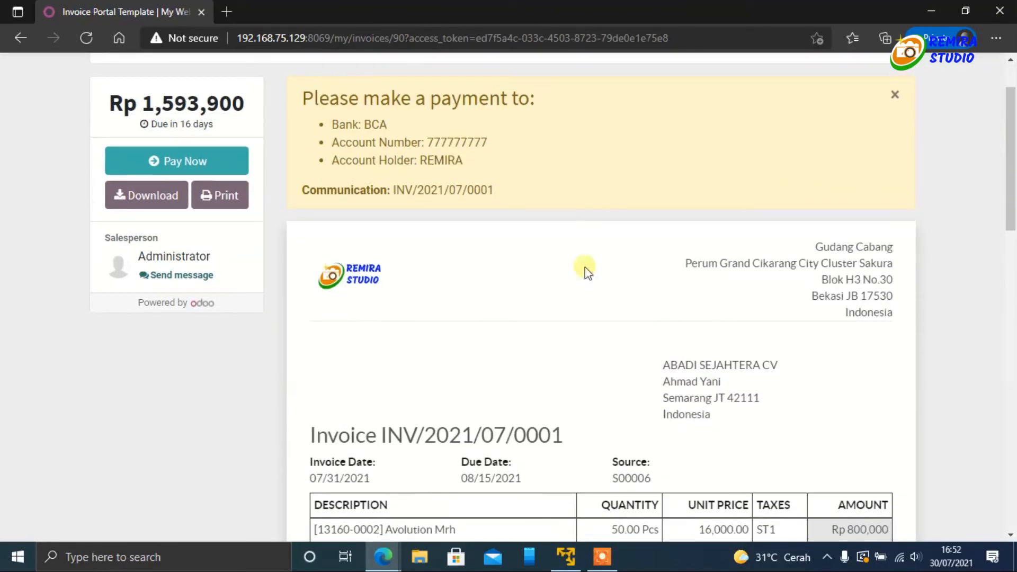
pyautogui.scroll(2, 408, 169)
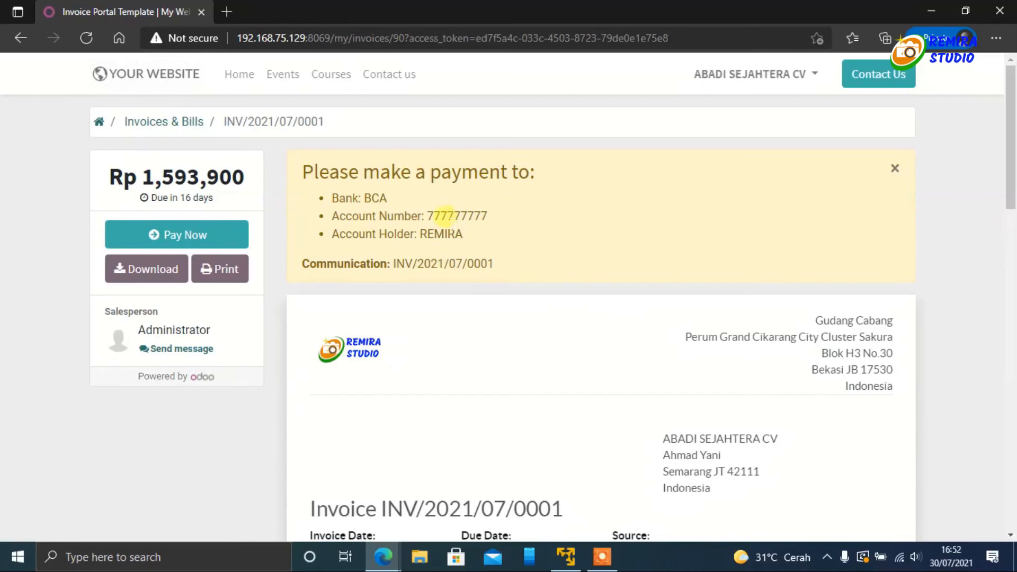
pyautogui.scroll(-10, 474, 254)
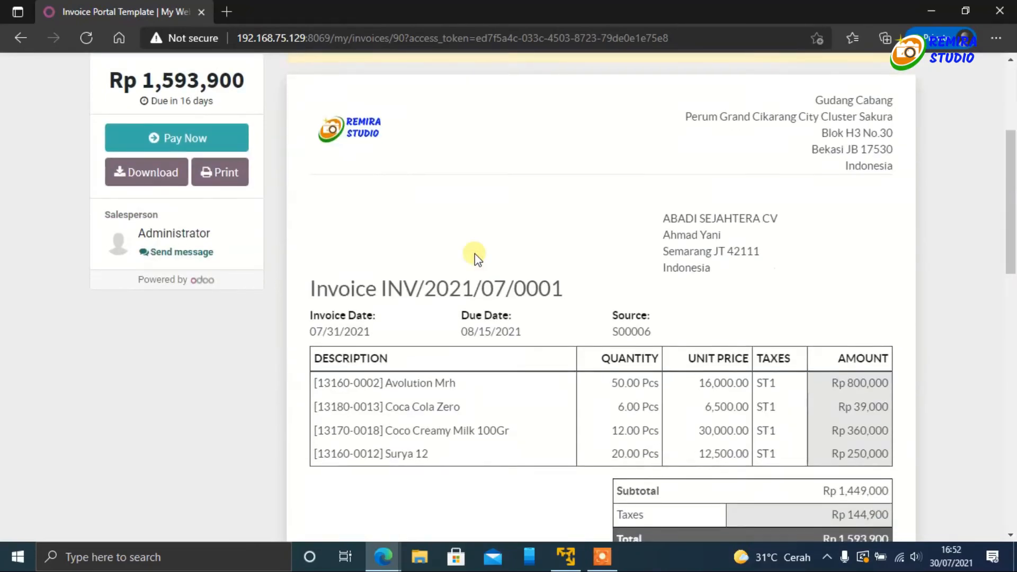
pyautogui.scroll(7, 474, 253)
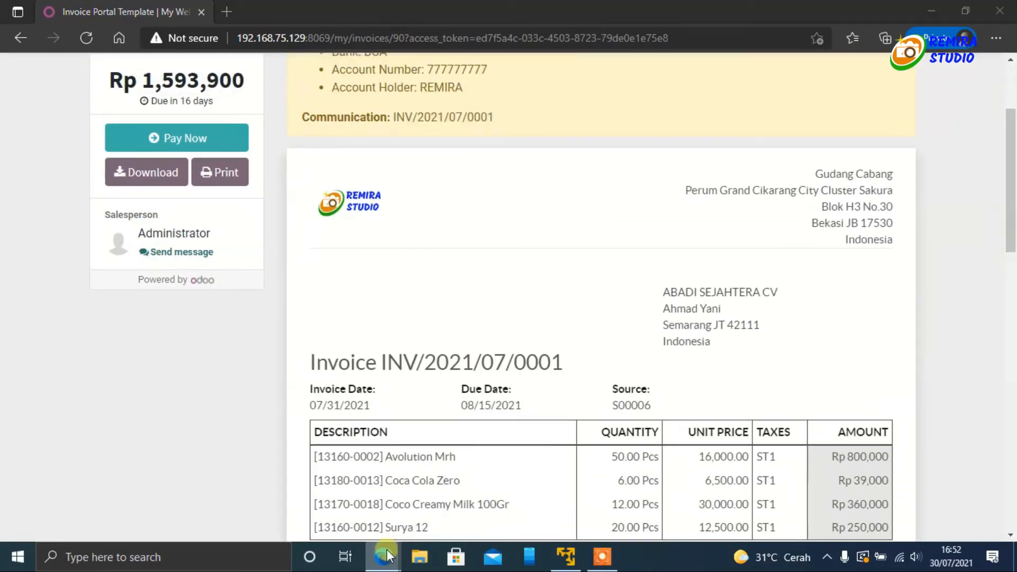
# Step: In the administrator's window, register the invoice's full payment of Rp1,593,900 in the BCA journal with payment date 07/30/2021
pyautogui.moveTo(384, 556)
pyautogui.click(319, 508)
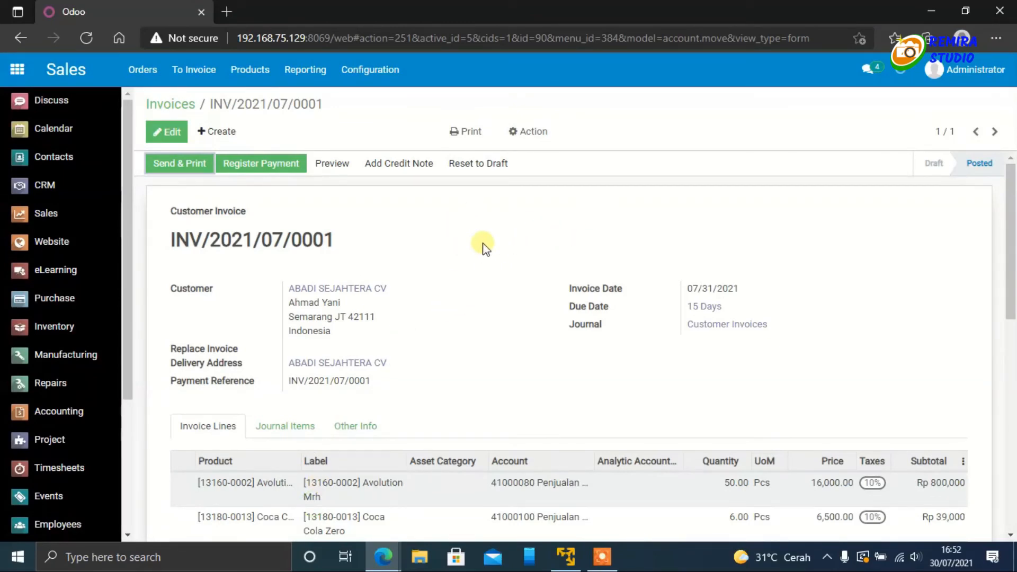
pyautogui.click(296, 174)
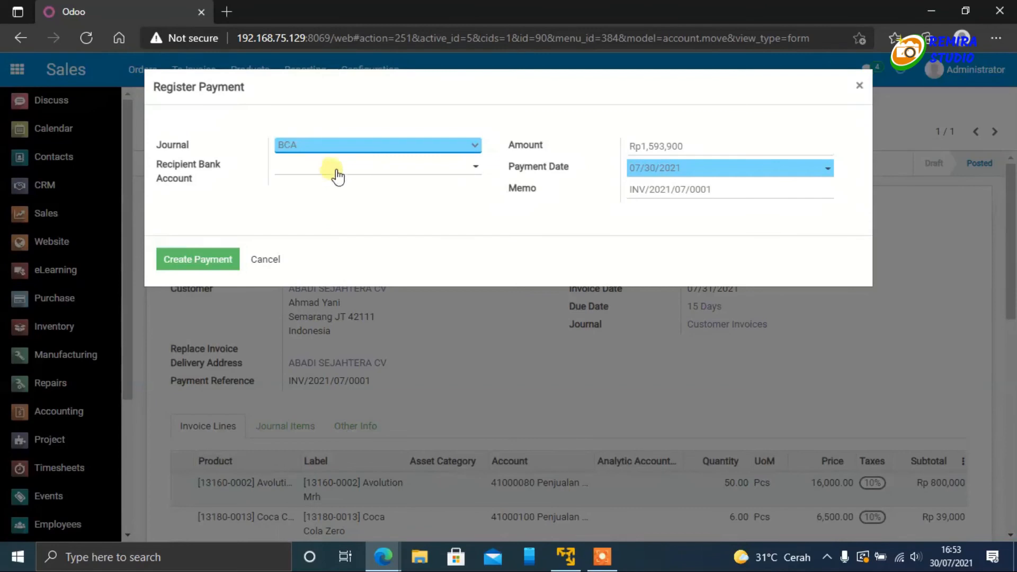
pyautogui.click(293, 174)
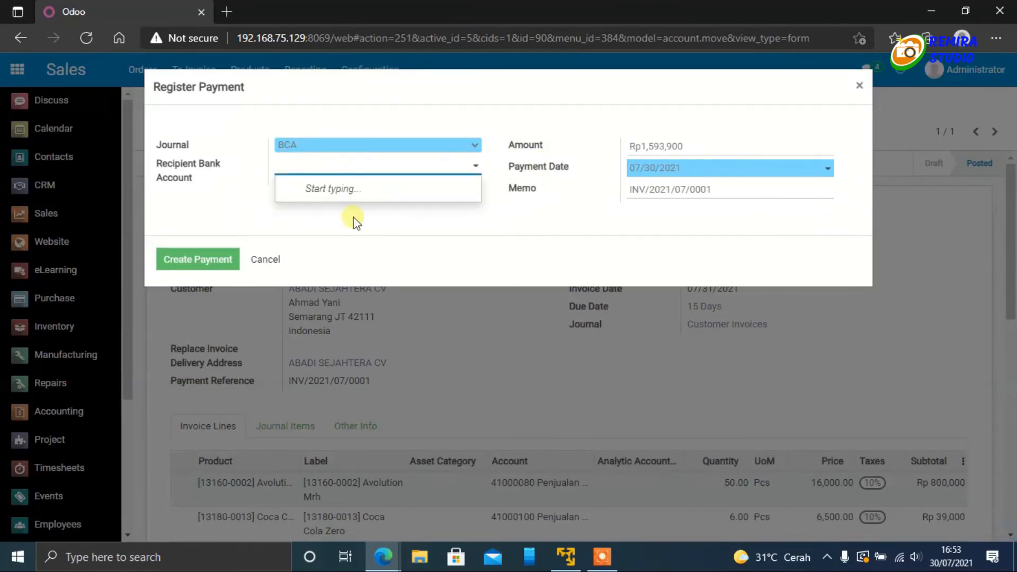
pyautogui.click(365, 231)
pyautogui.click(198, 262)
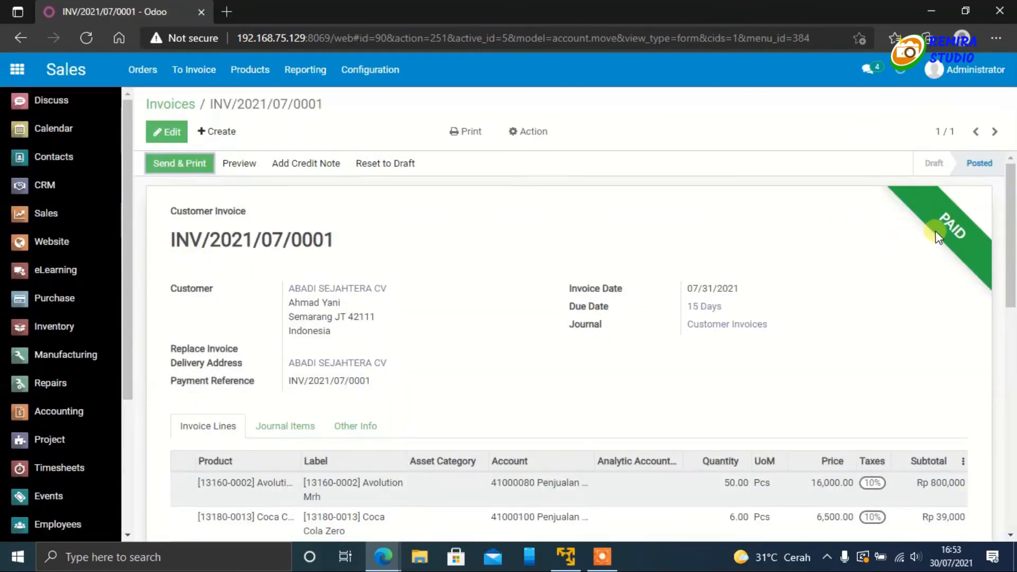
# Step: Reload the invoice page in the customer's portal window and check its payment status
pyautogui.moveTo(384, 556)
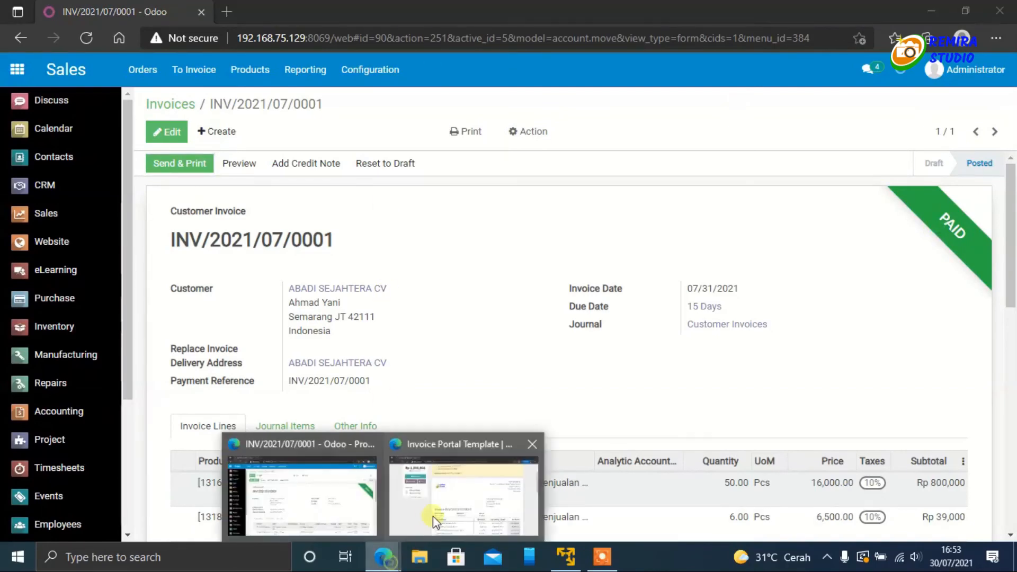
pyautogui.click(462, 506)
pyautogui.scroll(3, 459, 268)
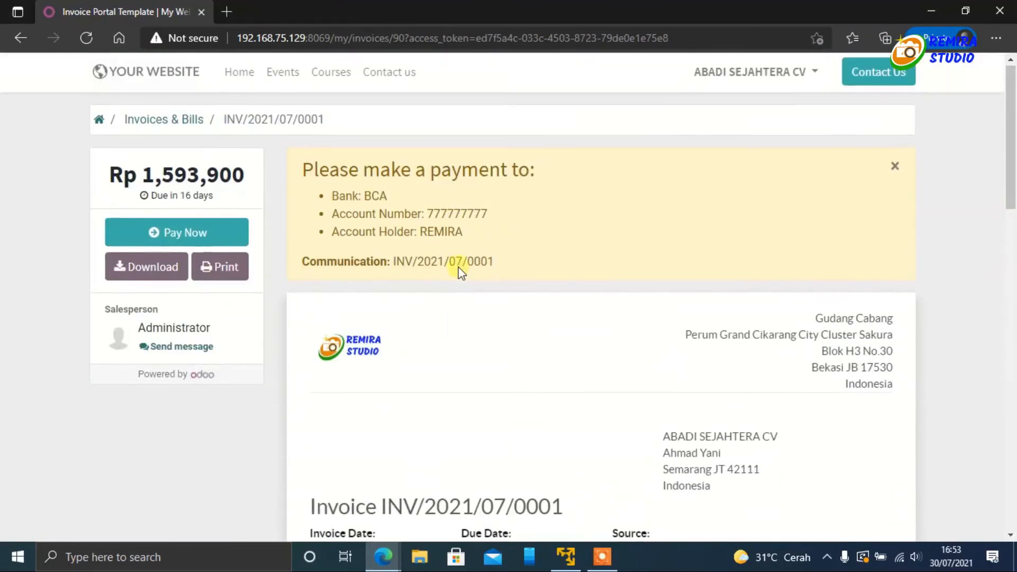
pyautogui.scroll(-15, 459, 267)
pyautogui.scroll(15, 458, 267)
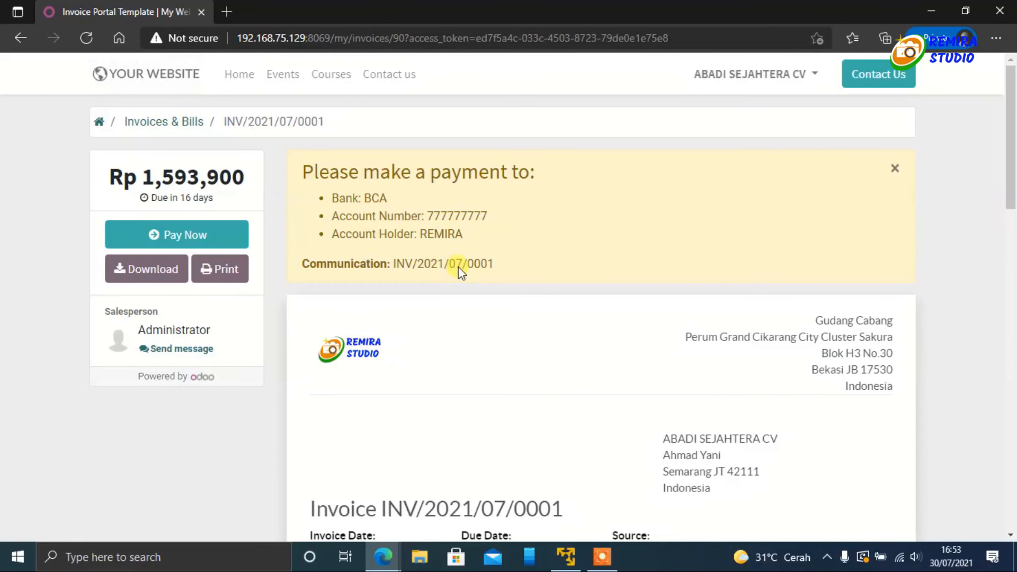
pyautogui.click(85, 37)
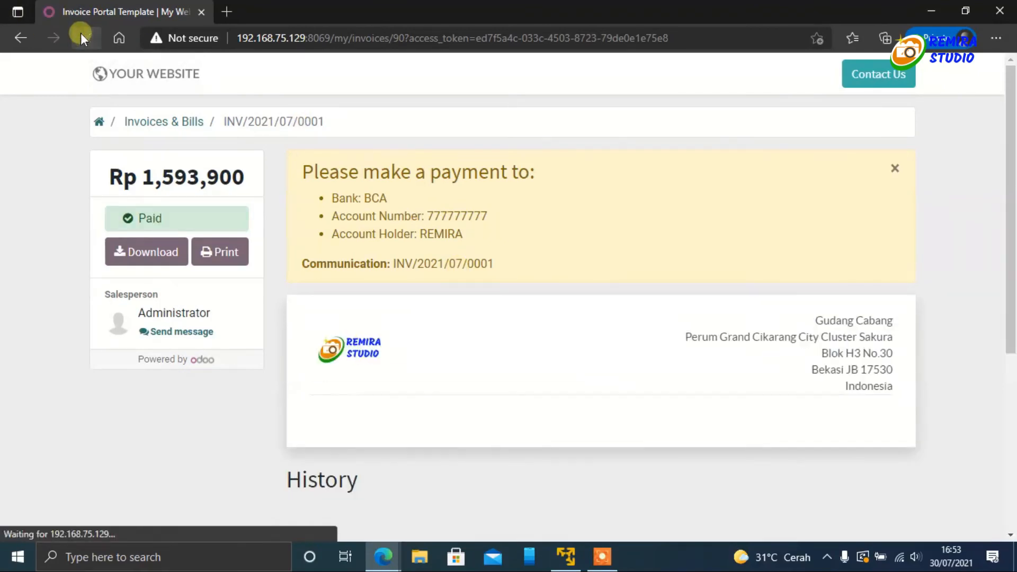
# Step: Check the invoice's status and amount due in the portal's Invoices & Bills list, and return to the document overview
pyautogui.click(100, 122)
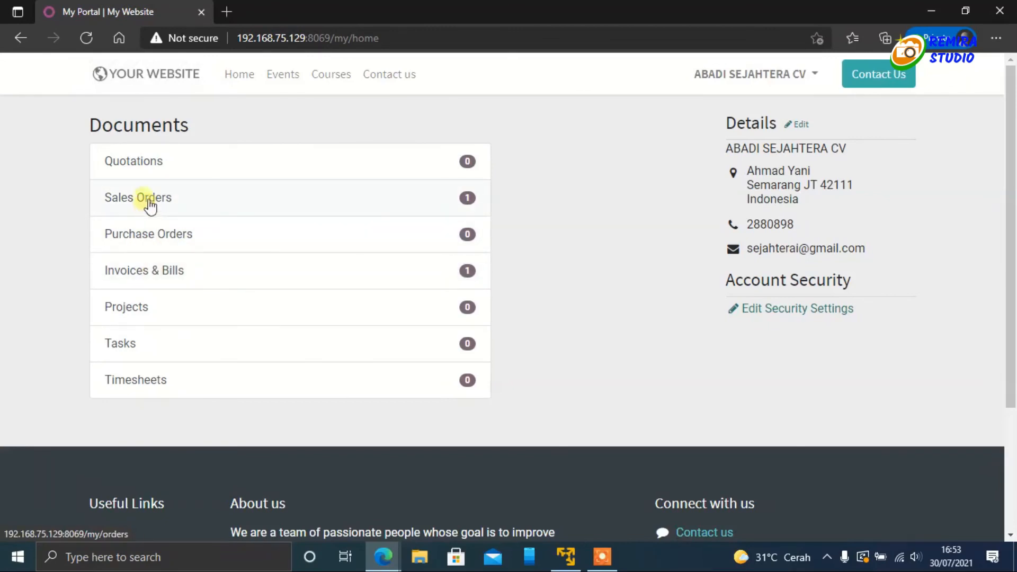
pyautogui.click(151, 275)
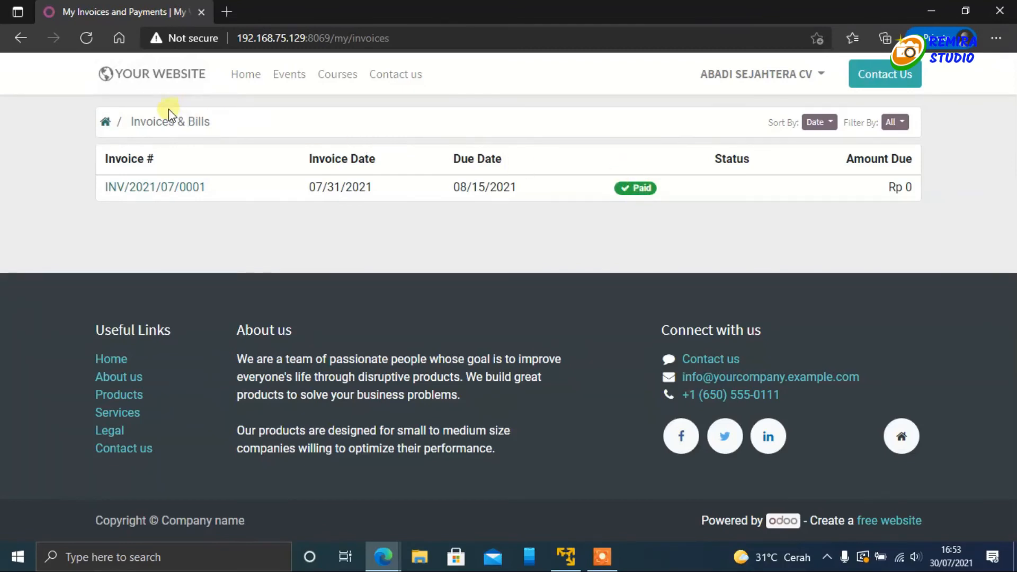
pyautogui.click(106, 122)
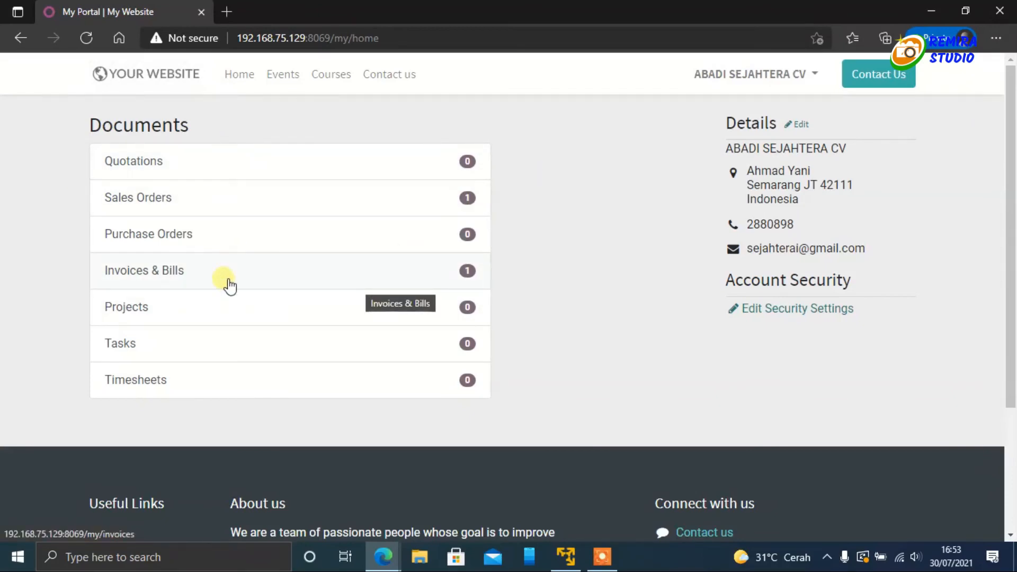
# Step: In the administrator's window, examine the customer invoice's lines, totals, registered payment and message history
pyautogui.moveTo(384, 556)
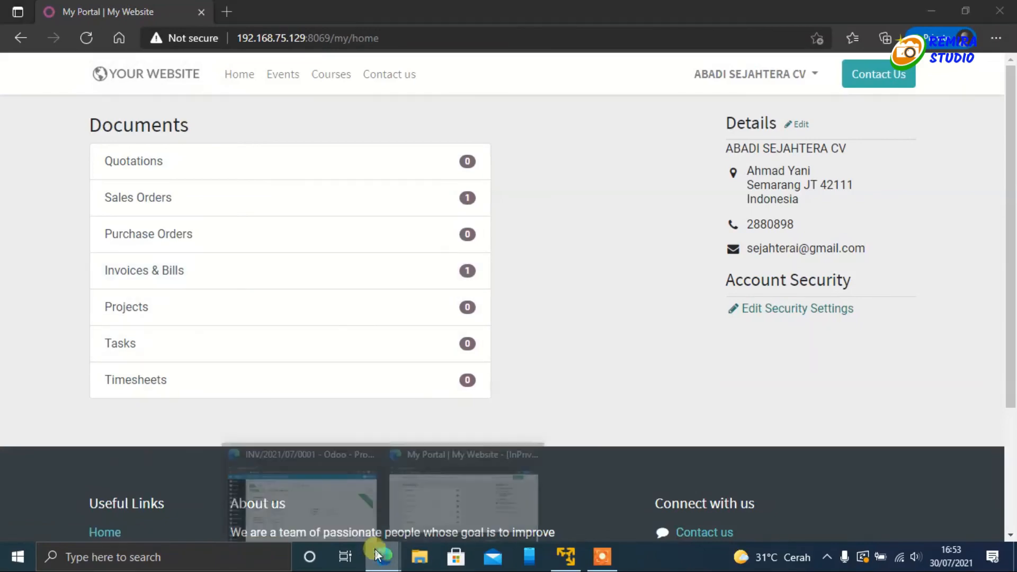
pyautogui.click(297, 493)
pyautogui.scroll(-10, 371, 329)
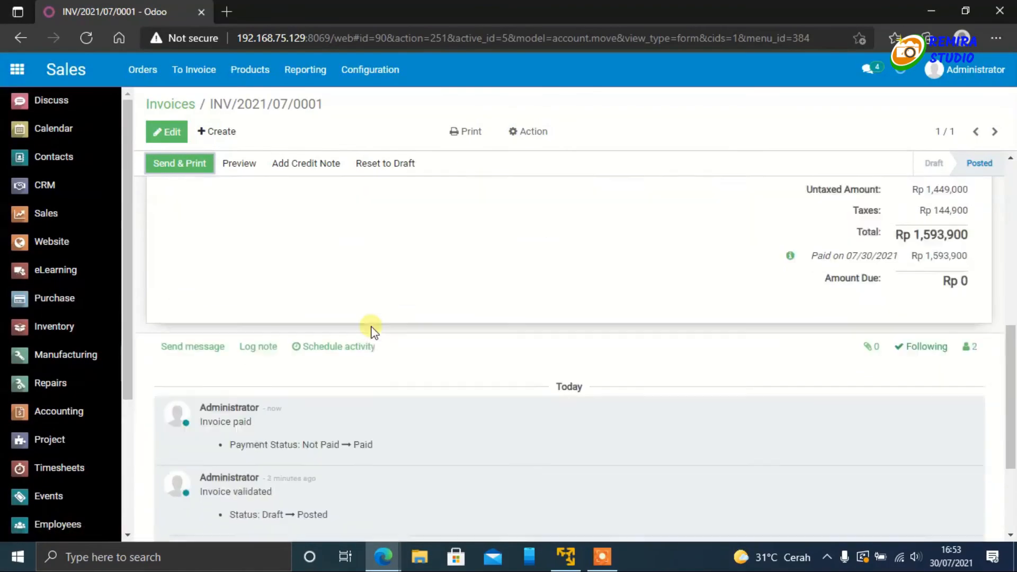
pyautogui.scroll(8, 374, 332)
pyautogui.scroll(3, 373, 331)
pyautogui.scroll(-5, 374, 325)
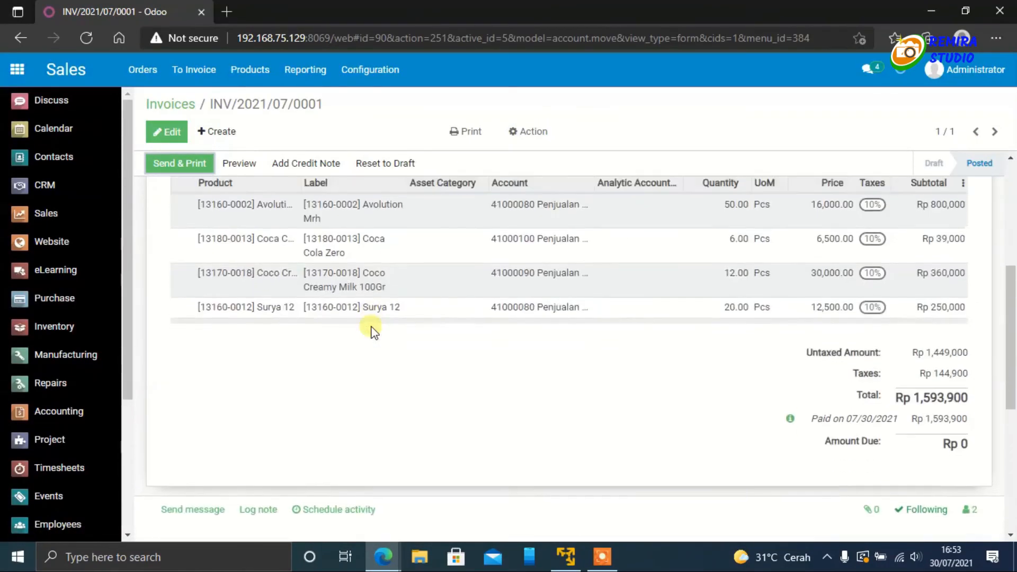
pyautogui.scroll(4, 370, 329)
pyautogui.scroll(-2, 371, 324)
pyautogui.scroll(-6, 536, 334)
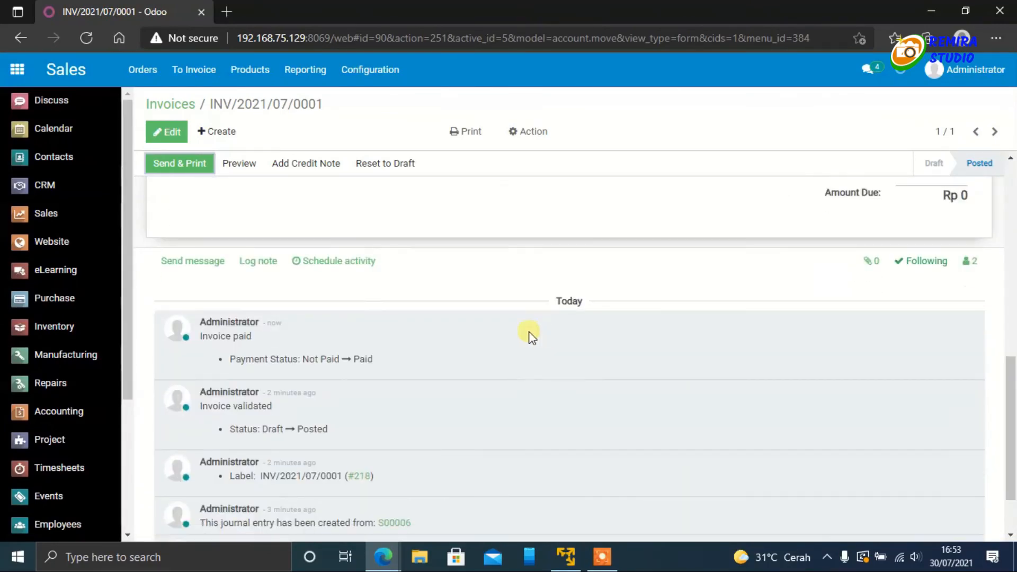
pyautogui.scroll(2, 244, 296)
pyautogui.scroll(8, 247, 300)
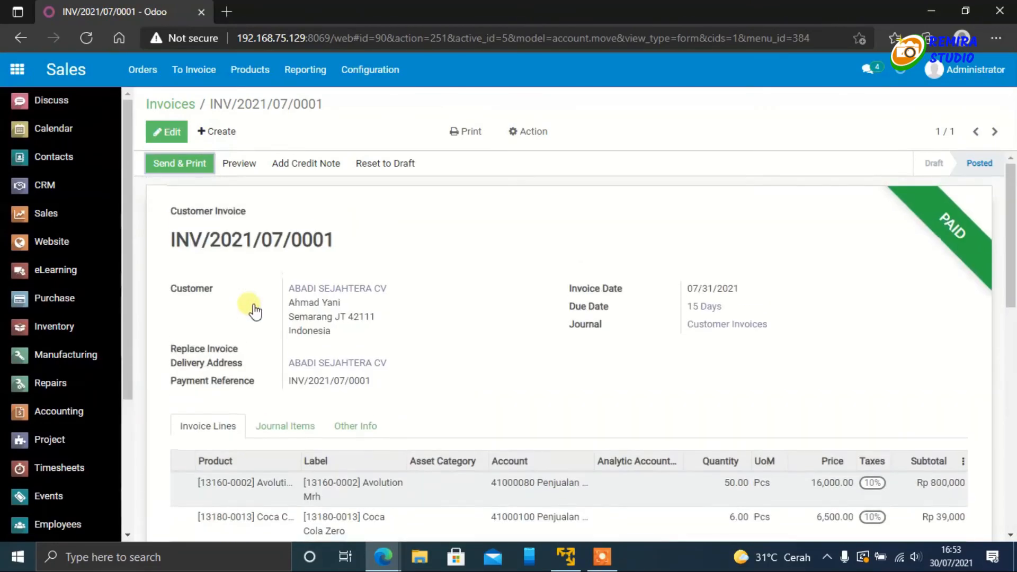
# Step: Reopen ABADI SEJAHTERA CV's 07/31/2021 invoice from the invoice list and examine the accounts, debits and credits of its journal items
pyautogui.click(170, 104)
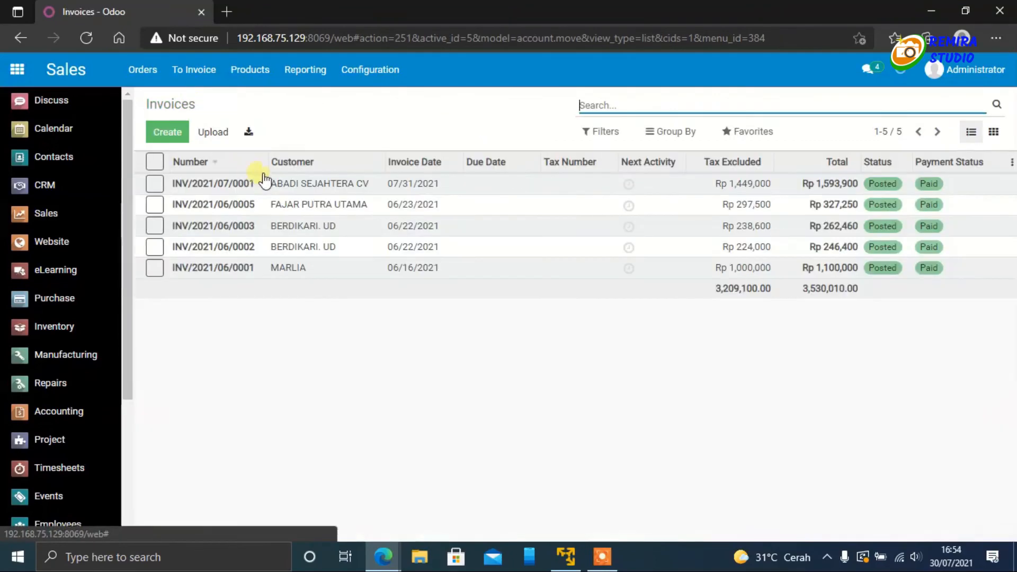
pyautogui.click(330, 185)
pyautogui.click(284, 251)
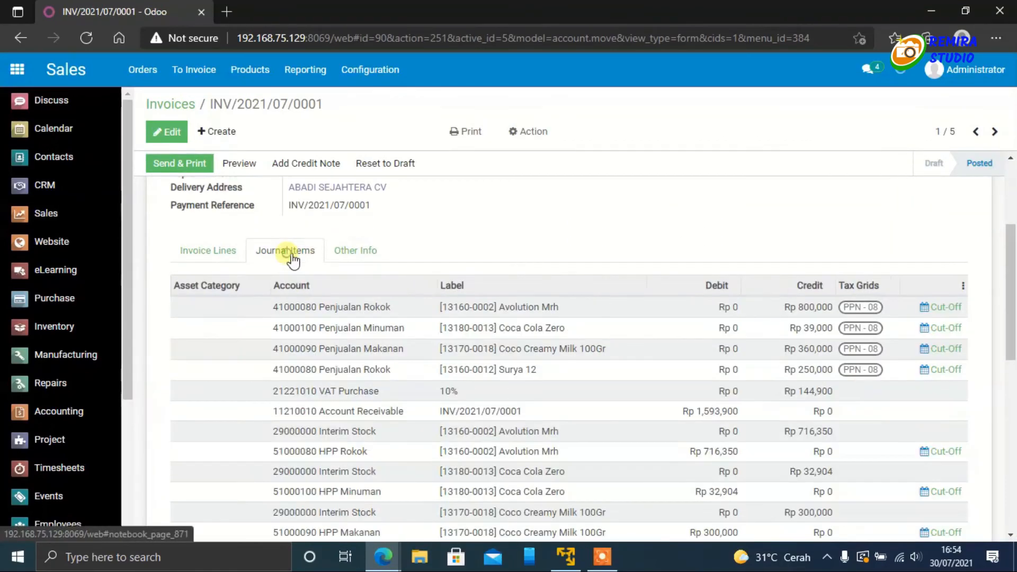
pyautogui.scroll(-3, 609, 335)
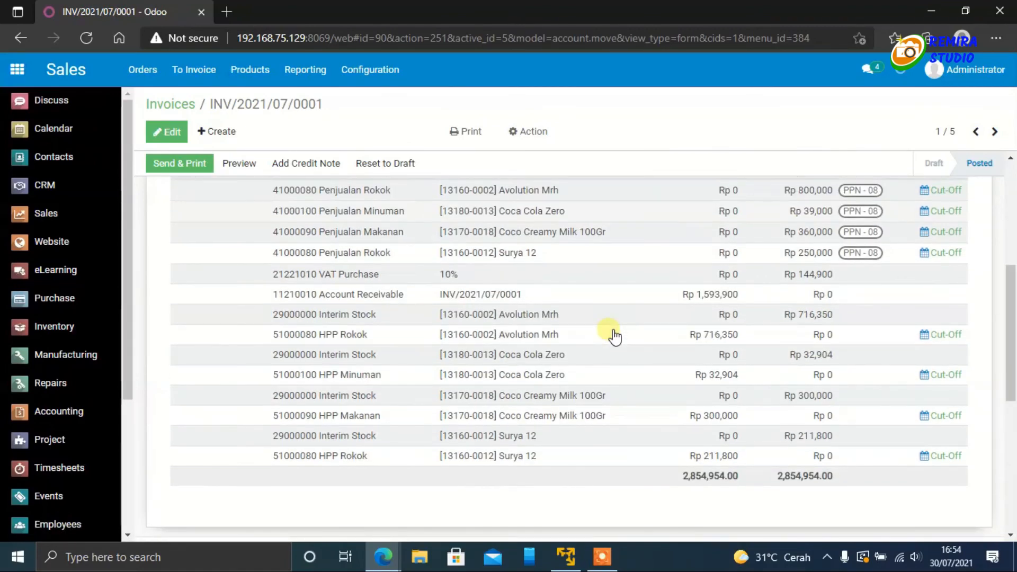
pyautogui.scroll(1, 615, 335)
pyautogui.scroll(-4, 614, 335)
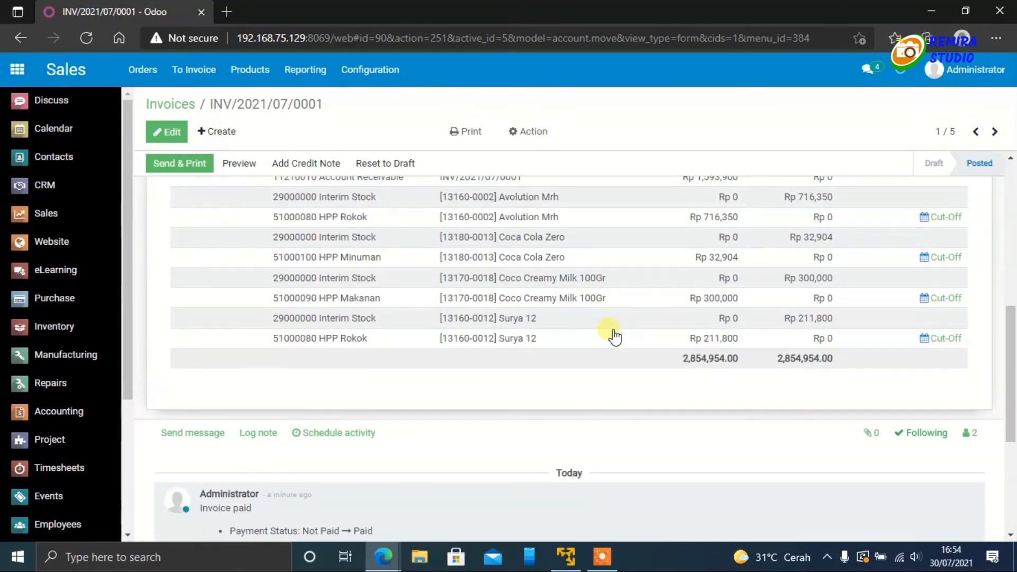
pyautogui.scroll(4, 612, 334)
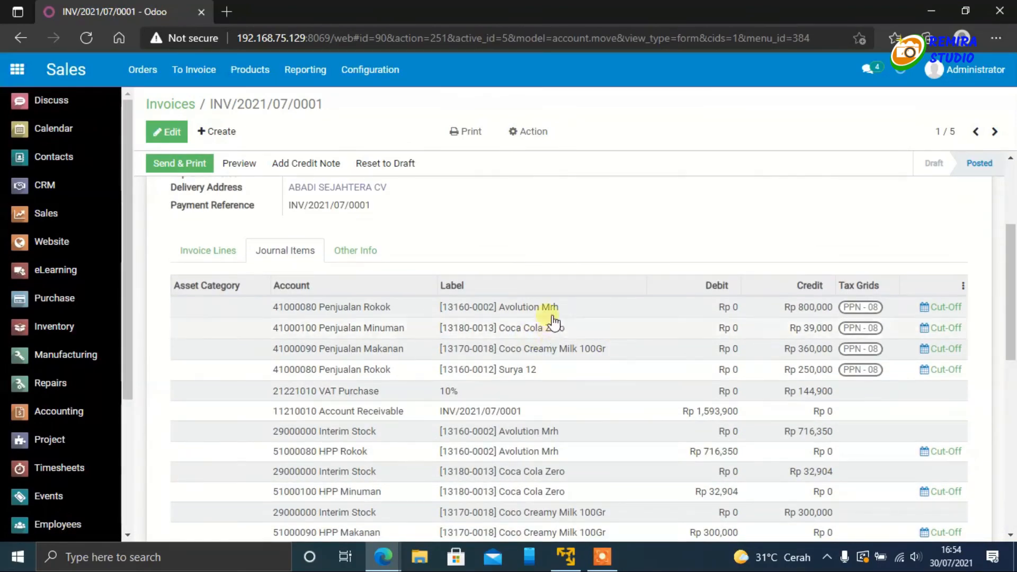
# Step: Examine the invoice's remaining journal items down to the totals, and check its additional invoice, accounting and electronic tax information
pyautogui.scroll(-3, 544, 365)
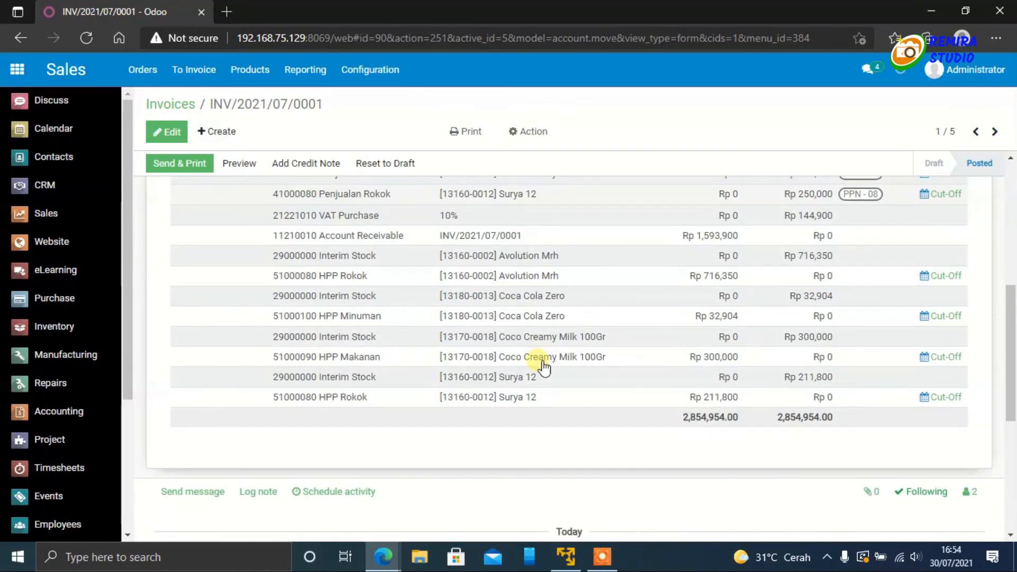
pyautogui.scroll(4, 544, 365)
pyautogui.click(358, 255)
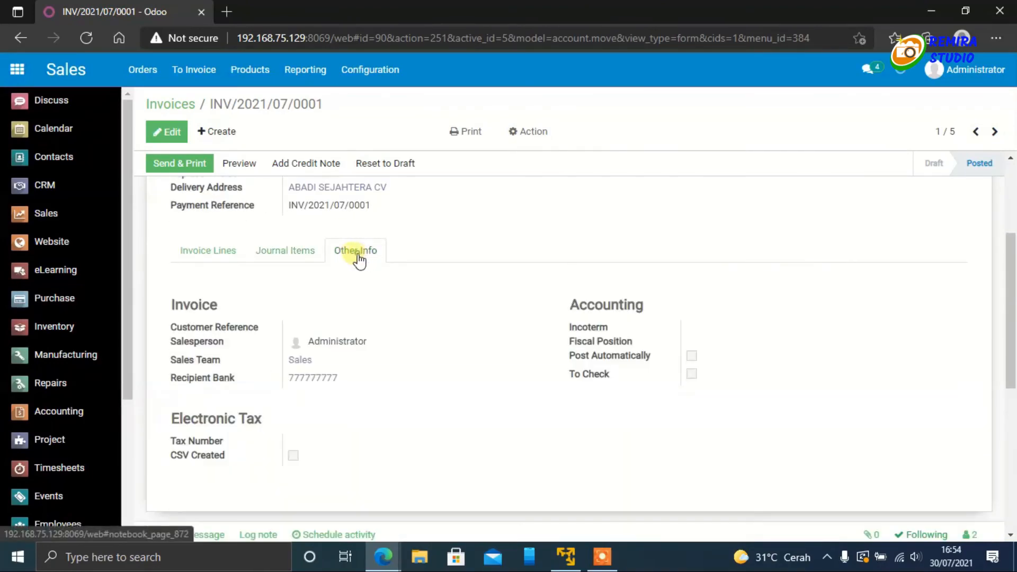
pyautogui.click(298, 254)
pyautogui.scroll(-4, 448, 364)
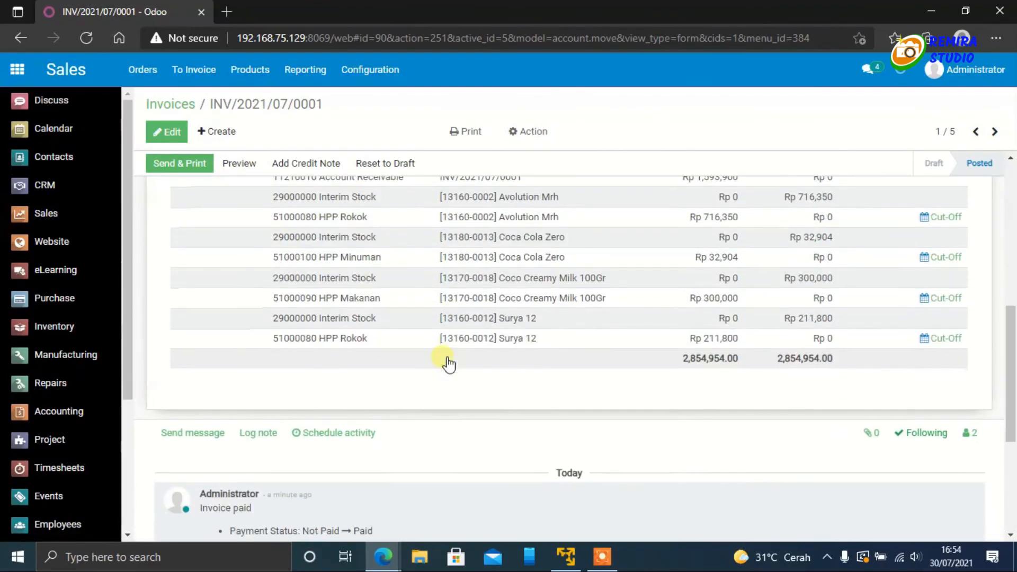
pyautogui.scroll(5, 448, 363)
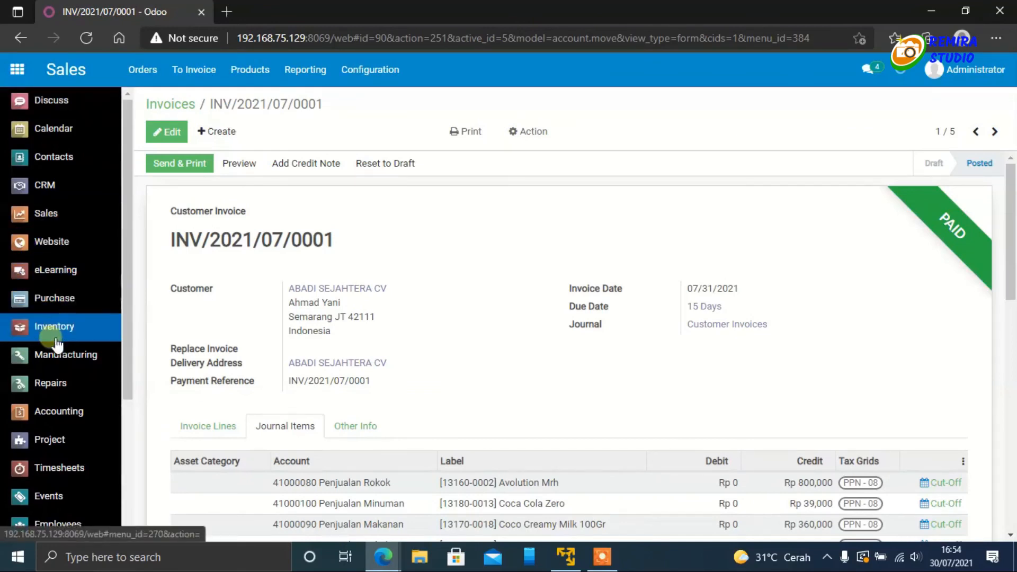
# Step: Open the Chart of Accounts in Accounting and examine its account codes, names and types
pyautogui.scroll(-2, 66, 260)
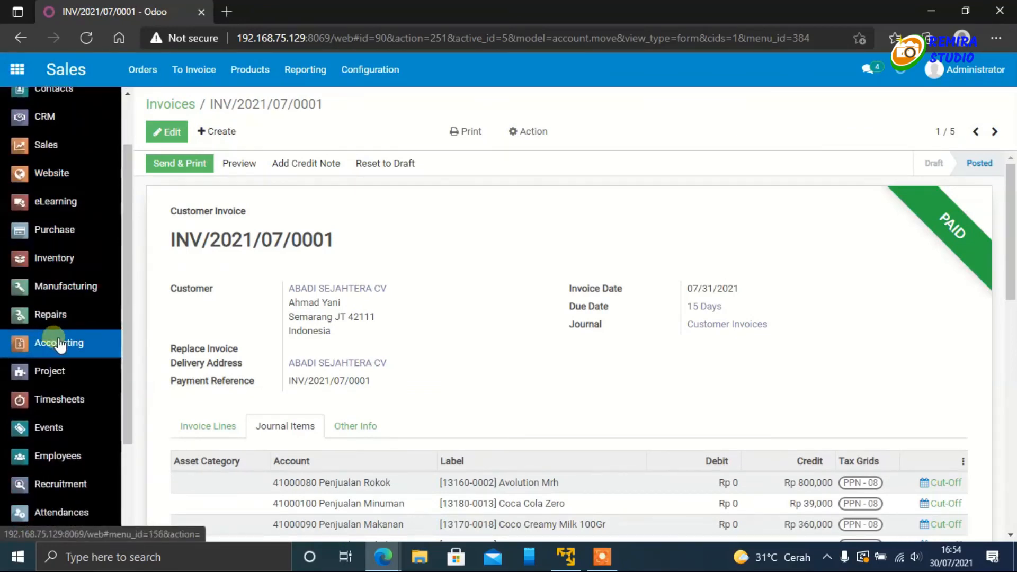
pyautogui.click(60, 344)
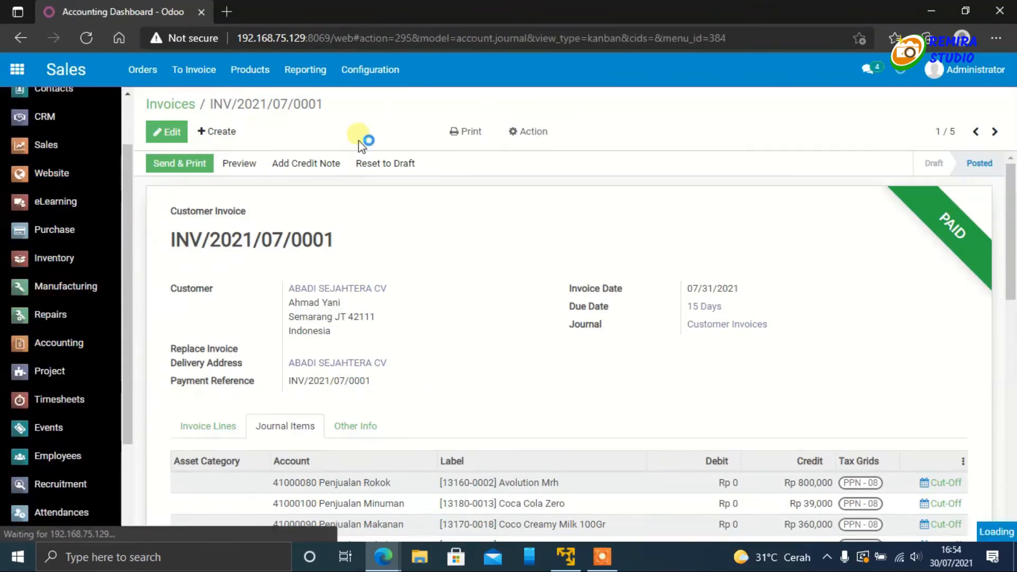
pyautogui.click(487, 73)
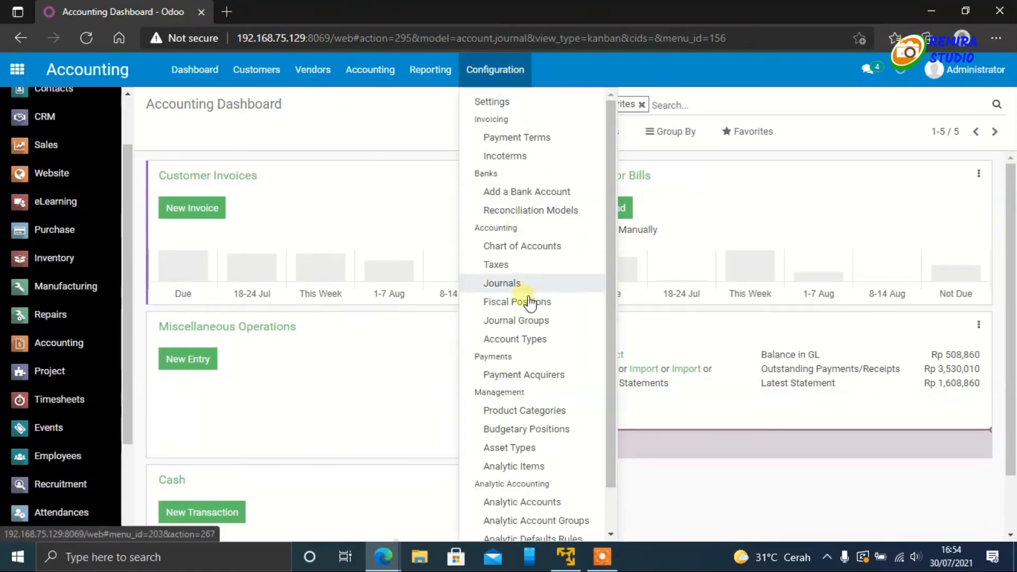
pyautogui.click(543, 247)
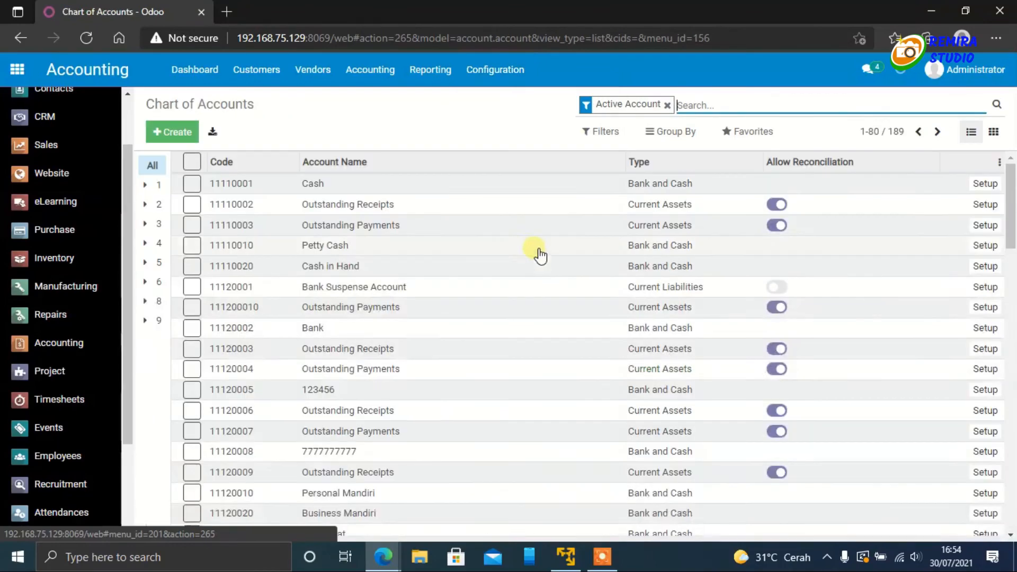
pyautogui.scroll(-5, 486, 318)
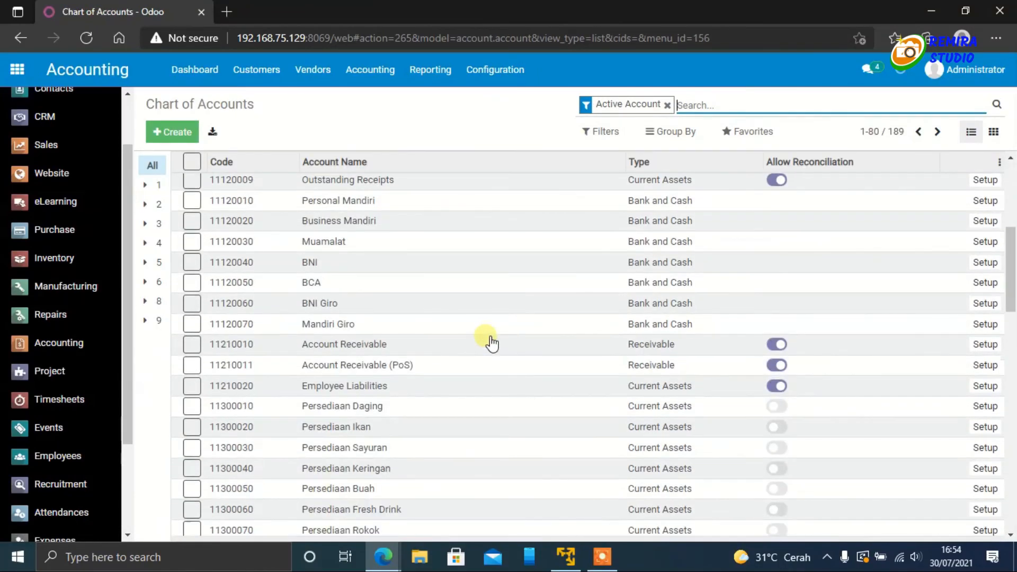
pyautogui.scroll(5, 491, 343)
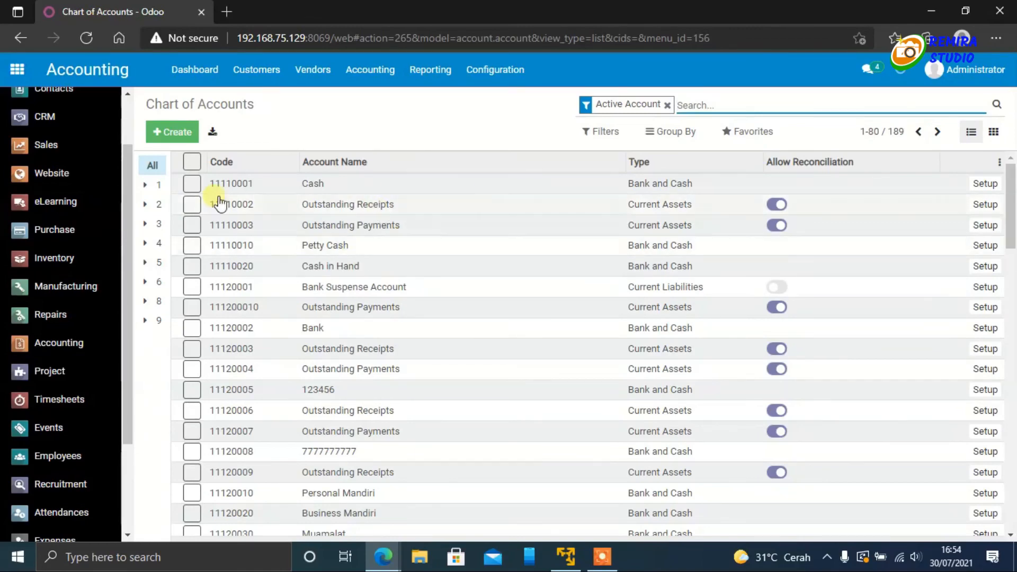
pyautogui.scroll(2, 96, 191)
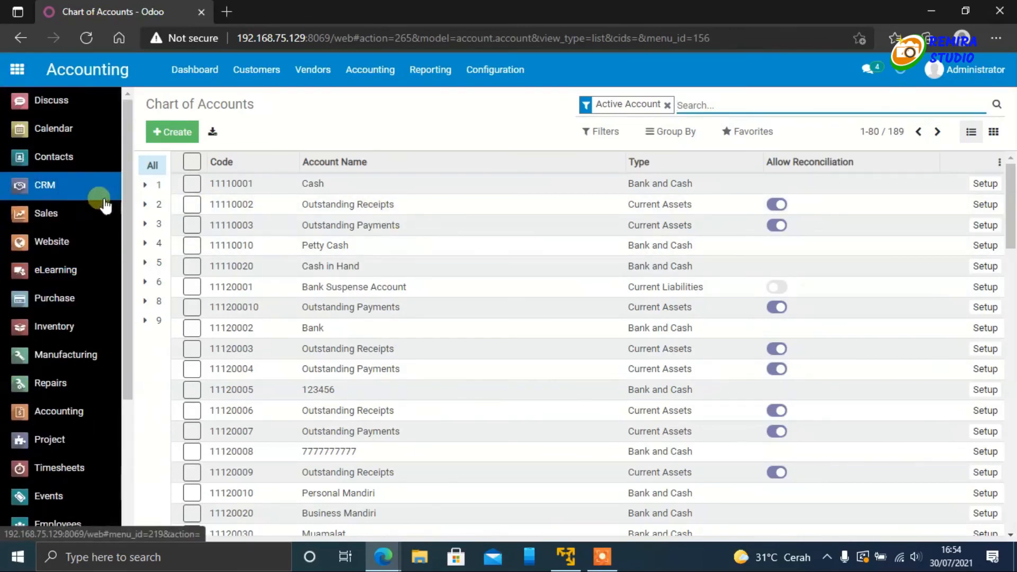
# Step: Return to the overview of all apps, check the customer's portal window, and switch back to the administrator's window
pyautogui.click(17, 70)
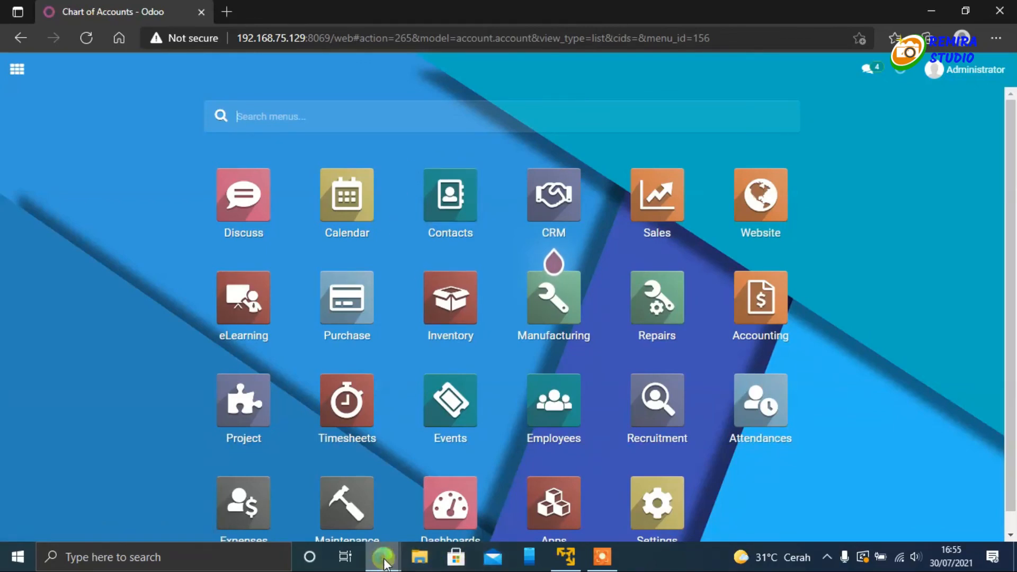
pyautogui.moveTo(384, 563)
pyautogui.click(455, 517)
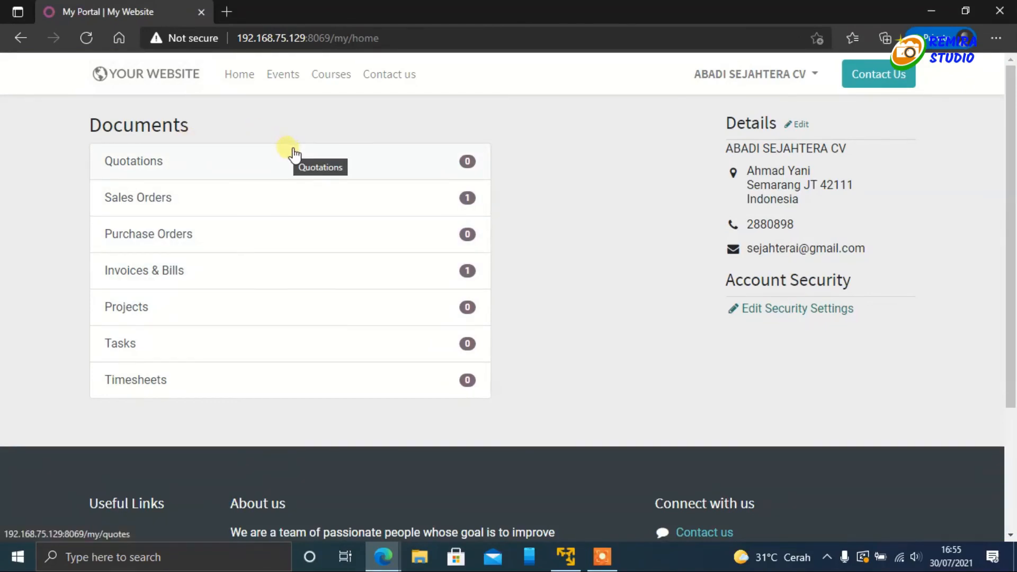
pyautogui.click(383, 556)
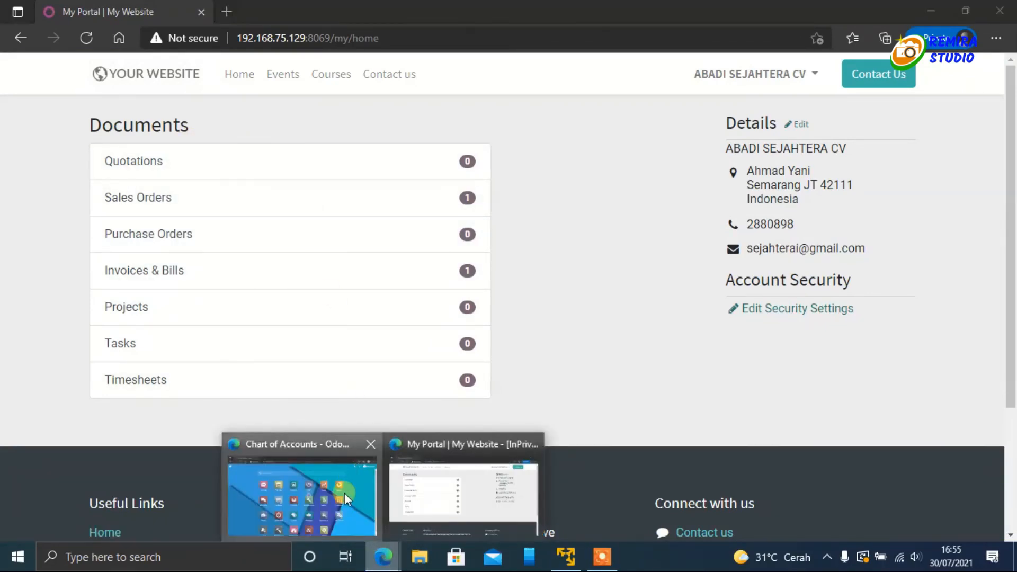
pyautogui.click(345, 494)
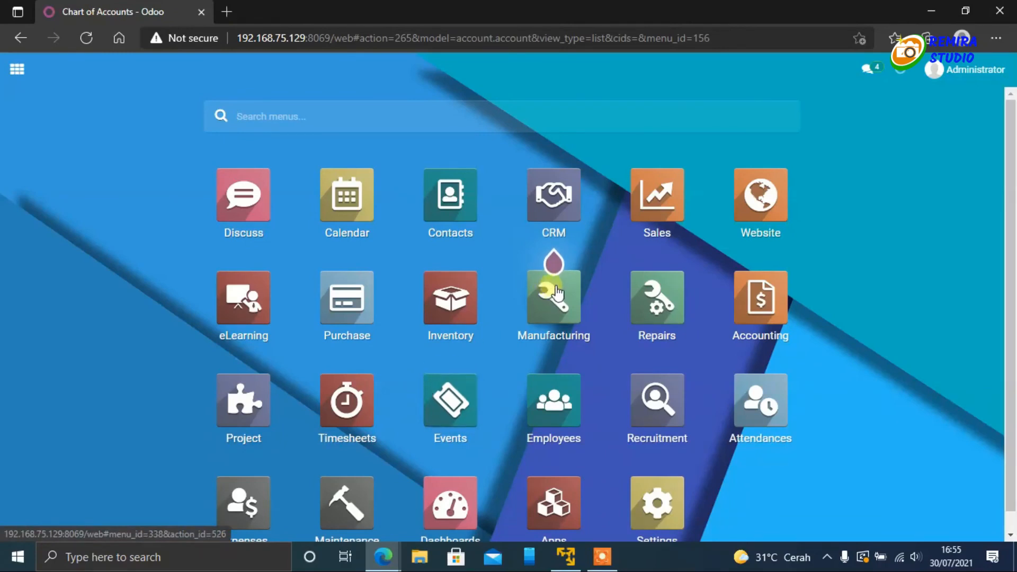